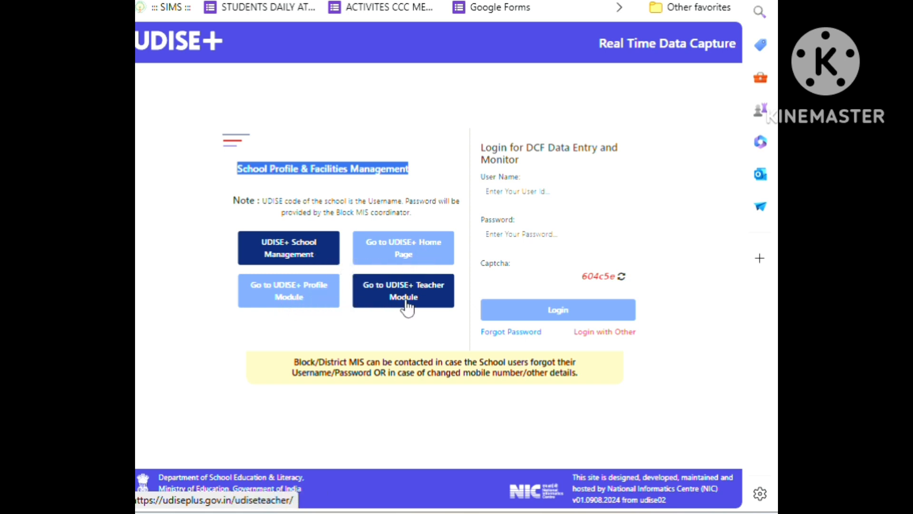
Go to the UDISE+ Profile Module and review the completion status of every form in Sections 1 and 2.
left_click(306, 308)
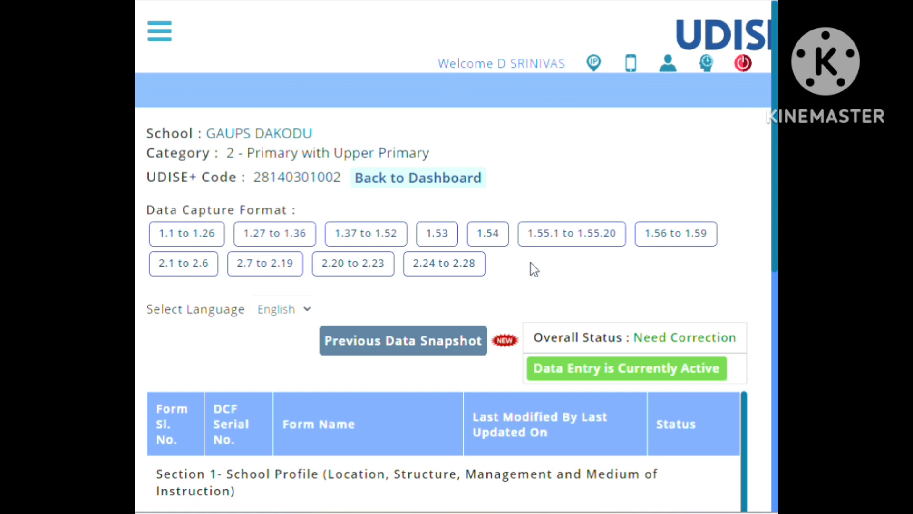
key("XF86AudioRaiseVolume")
scroll(495, 369, "down", 3)
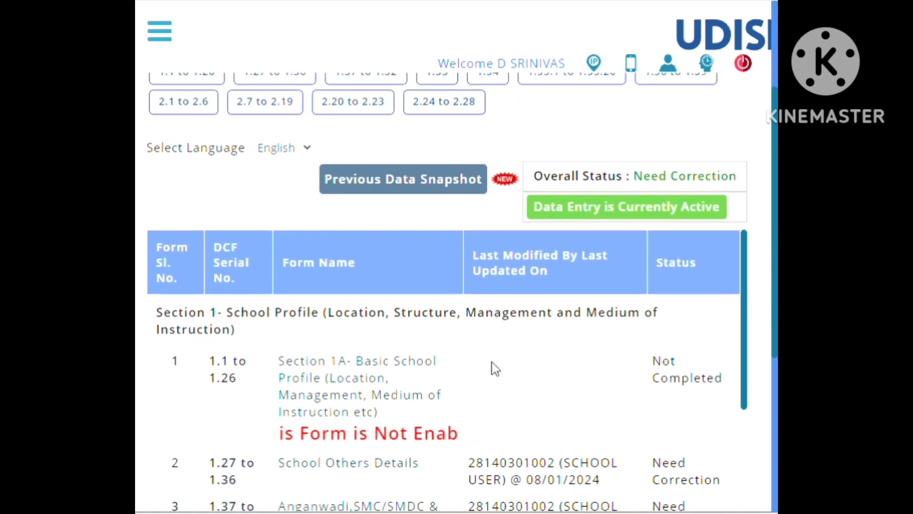
scroll(492, 369, "down", 2)
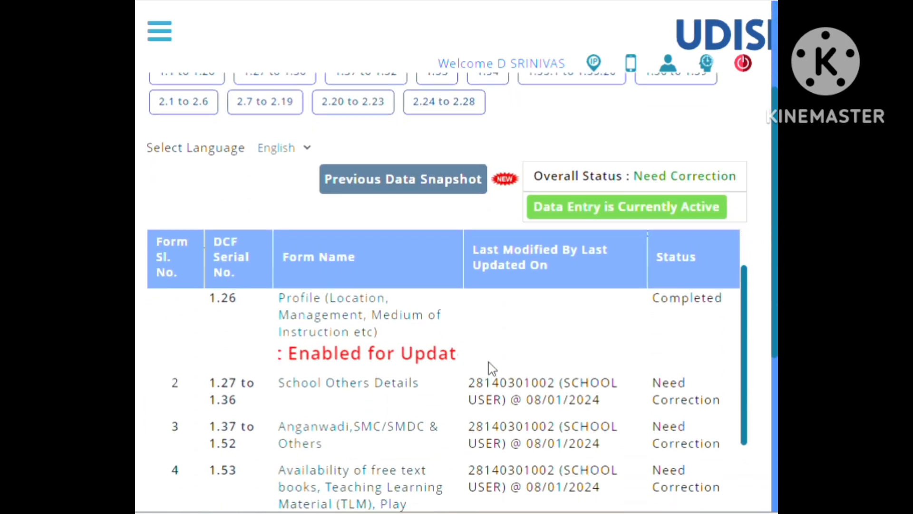
scroll(492, 369, "up", 2)
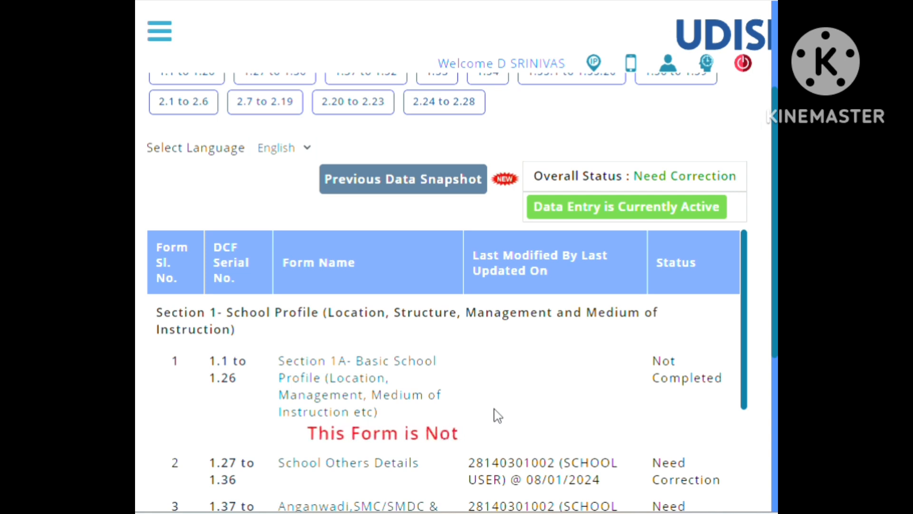
scroll(498, 415, "down", 3)
scroll(497, 415, "up", 2)
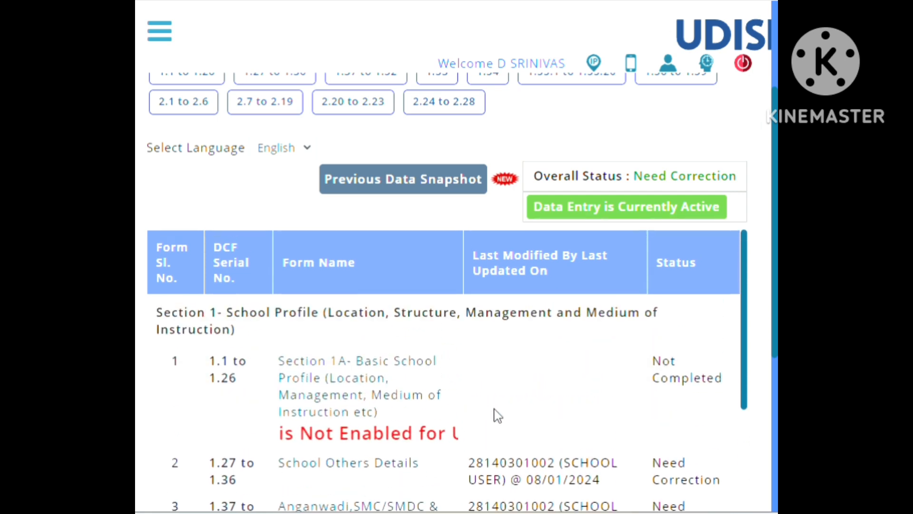
scroll(559, 397, "down", 1)
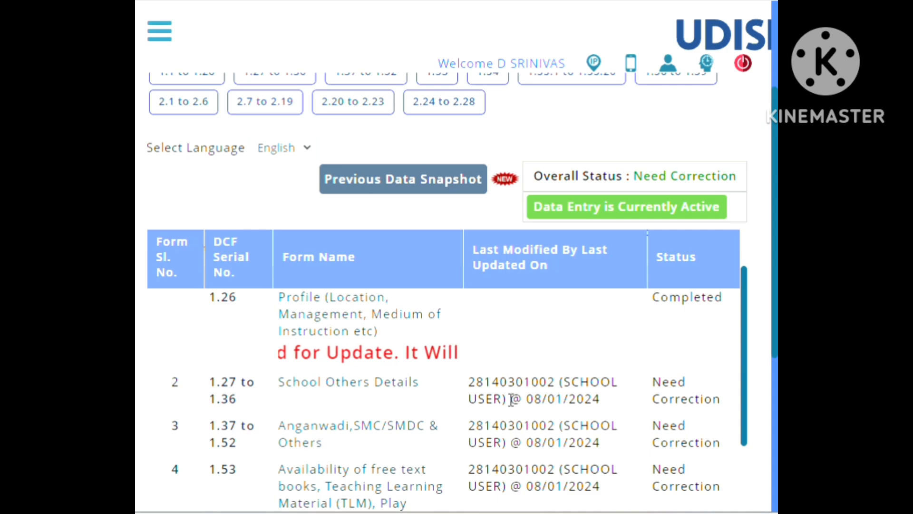
scroll(685, 423, "down", 5)
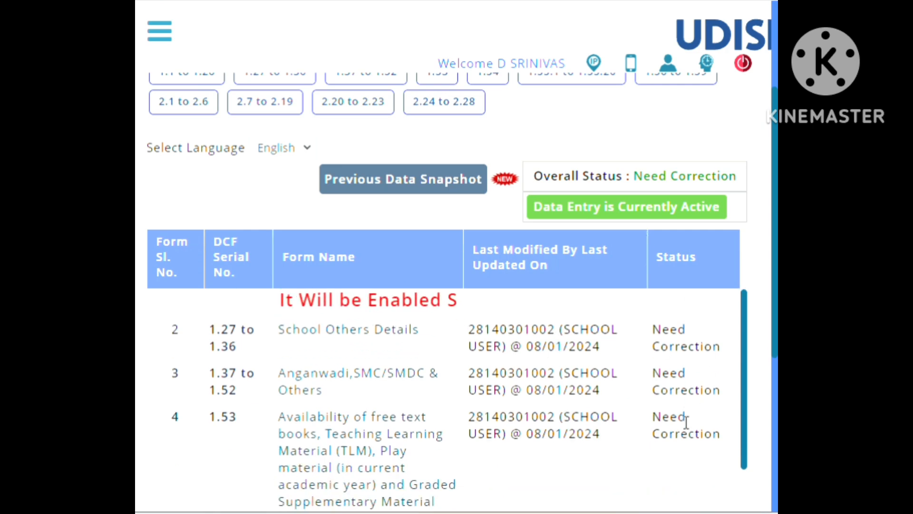
scroll(686, 423, "down", 2)
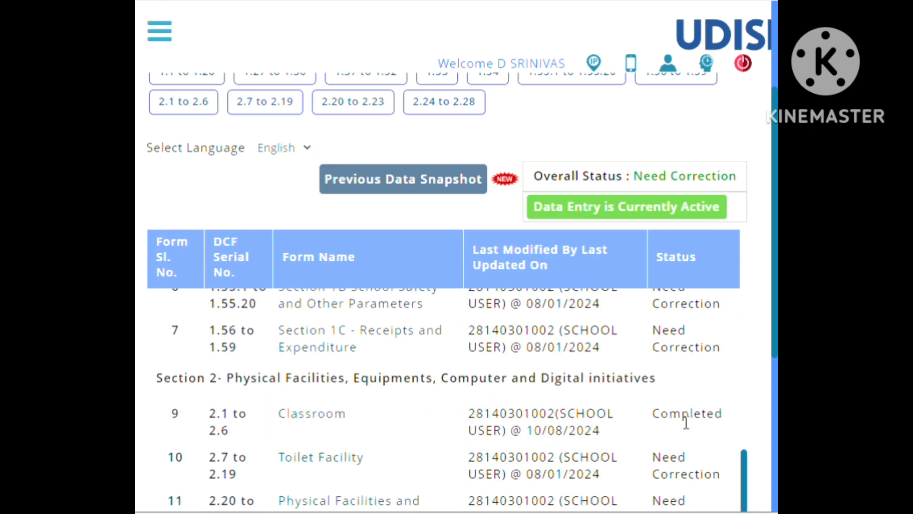
scroll(686, 423, "down", 2)
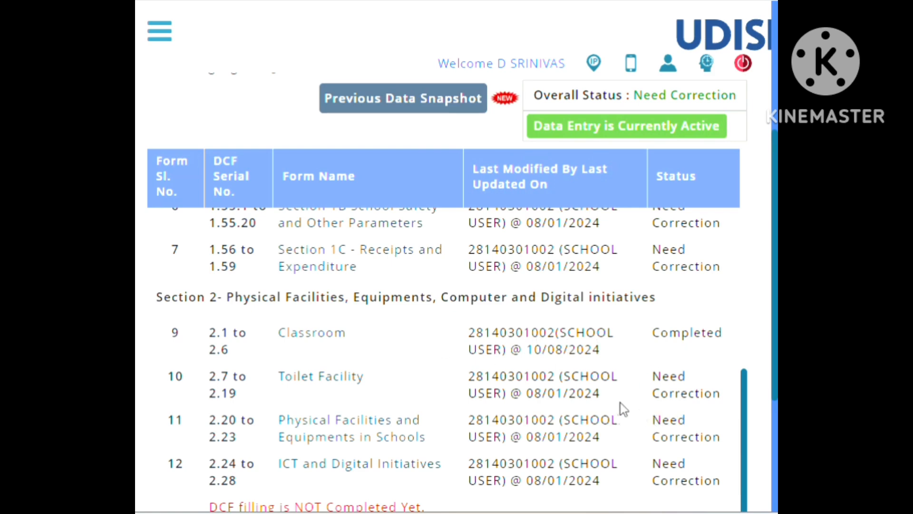
scroll(620, 402, "down", 4)
scroll(620, 402, "up", 4)
scroll(620, 402, "down", 1)
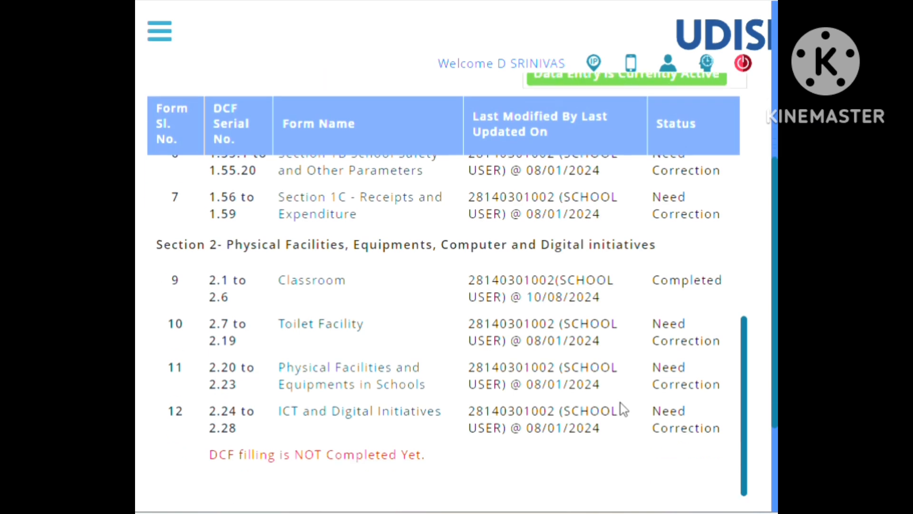
scroll(620, 403, "down", 2)
scroll(640, 350, "up", 8)
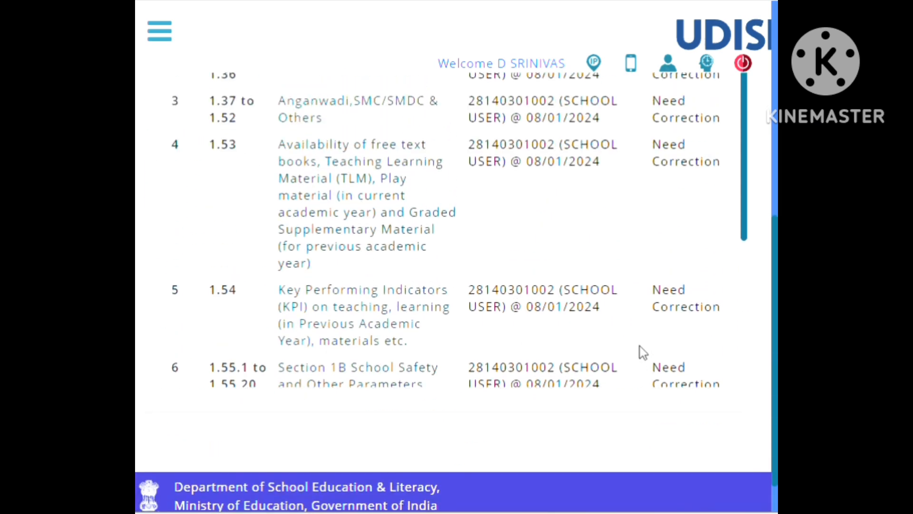
Open the Section 1A Basic School Profile form, covering questions 1.1 to 1.26.
scroll(517, 300, "up", 3)
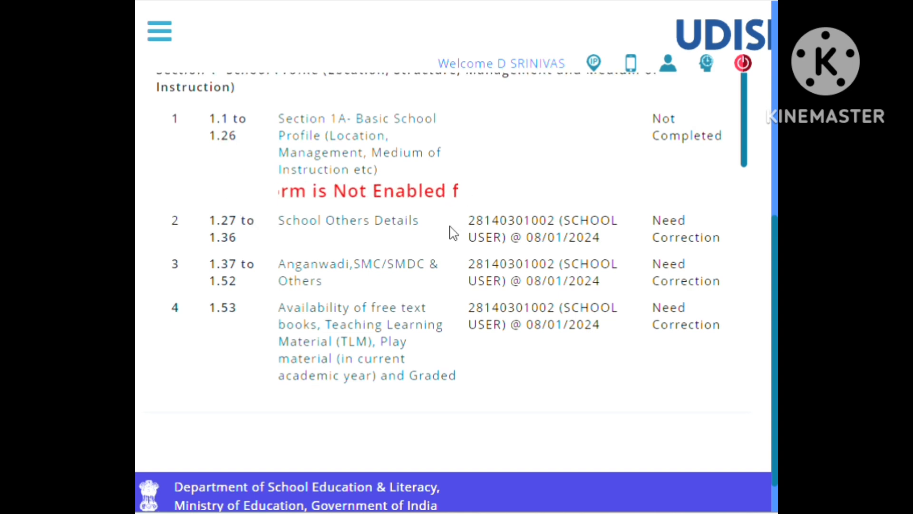
scroll(450, 230, "up", 8)
scroll(426, 332, "down", 5)
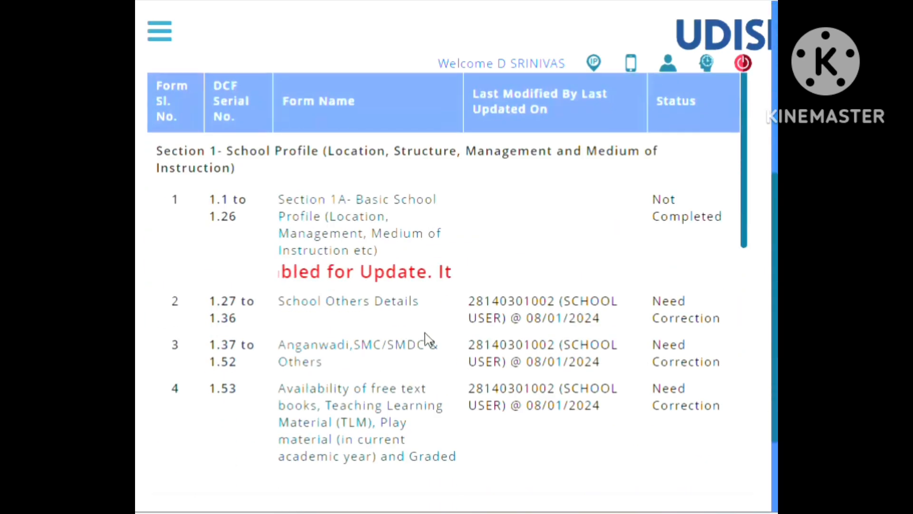
scroll(425, 331, "up", 5)
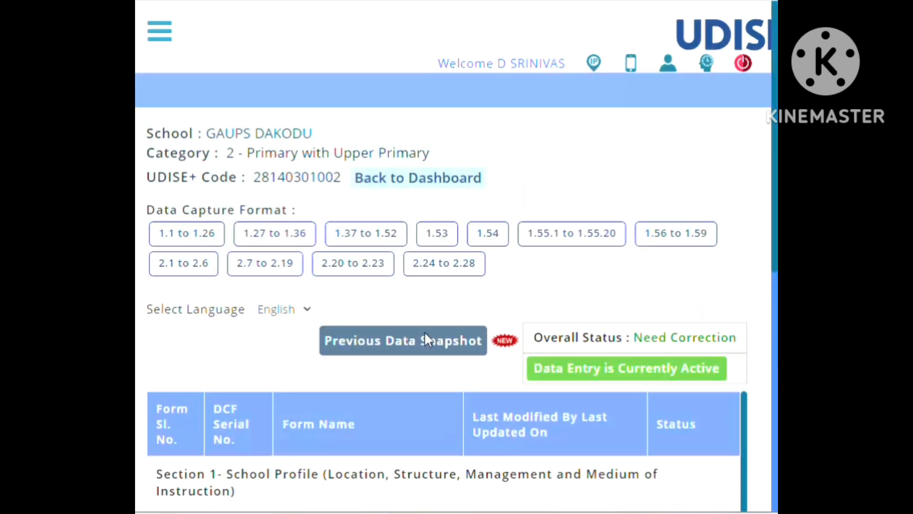
left_click(187, 236)
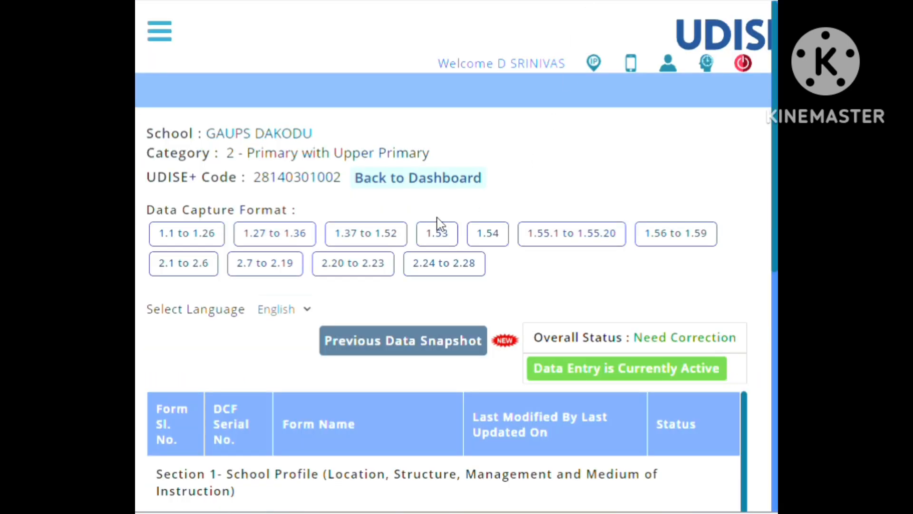
left_click(190, 239)
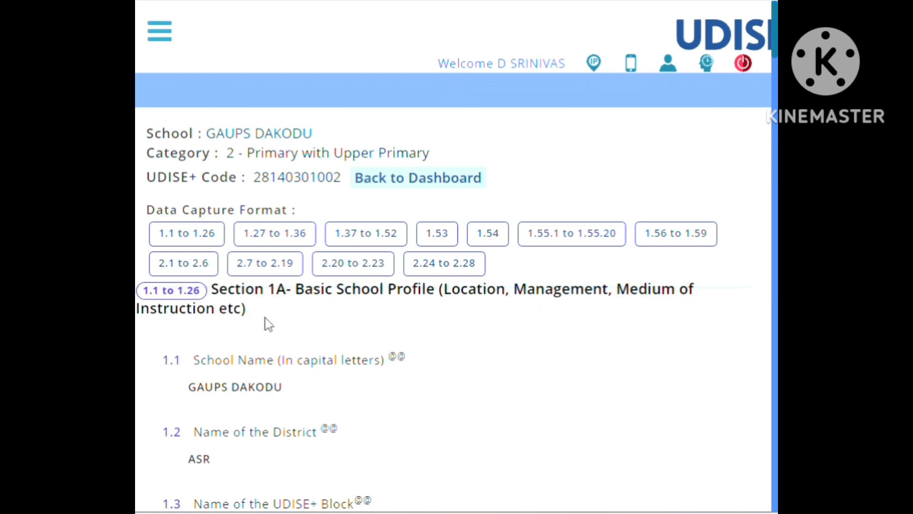
Review the Section 1A entries from the school name through question 1.26 on minority management.
scroll(289, 324, "down", 3)
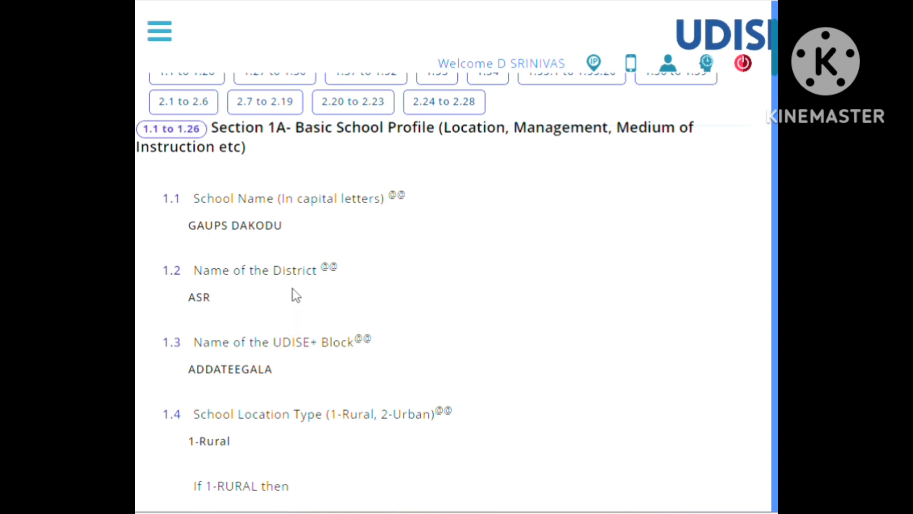
scroll(293, 255, "down", 5)
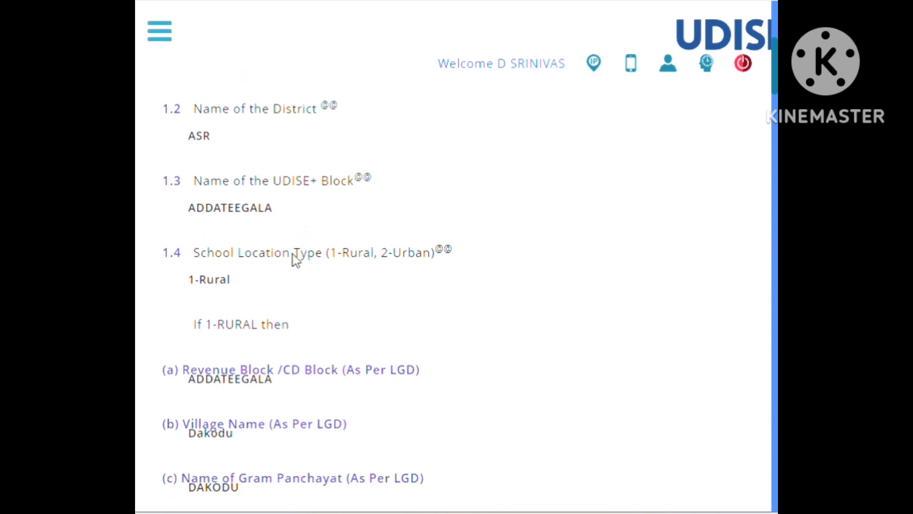
scroll(293, 255, "down", 20)
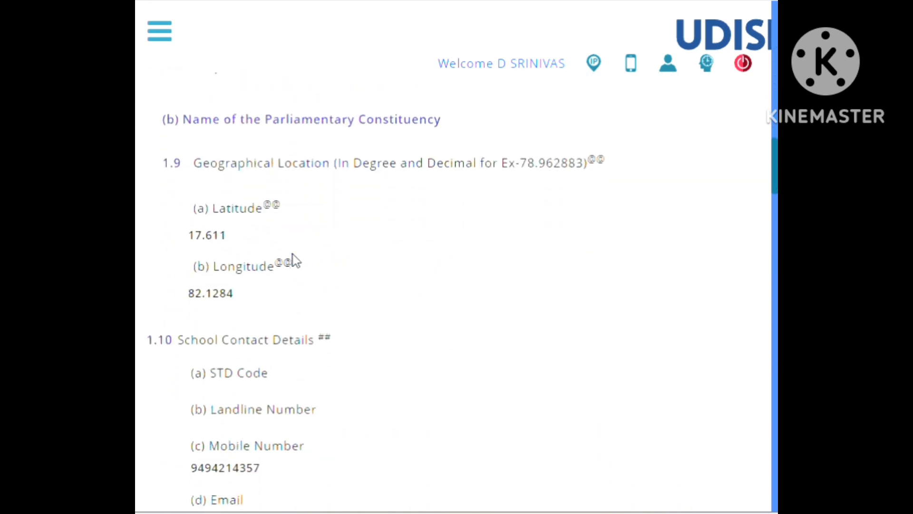
scroll(295, 261, "down", 15)
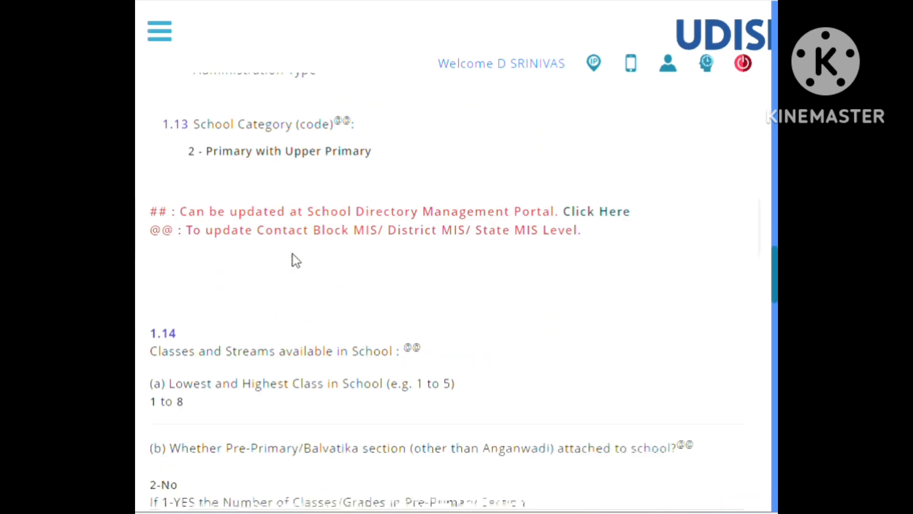
scroll(293, 261, "down", 15)
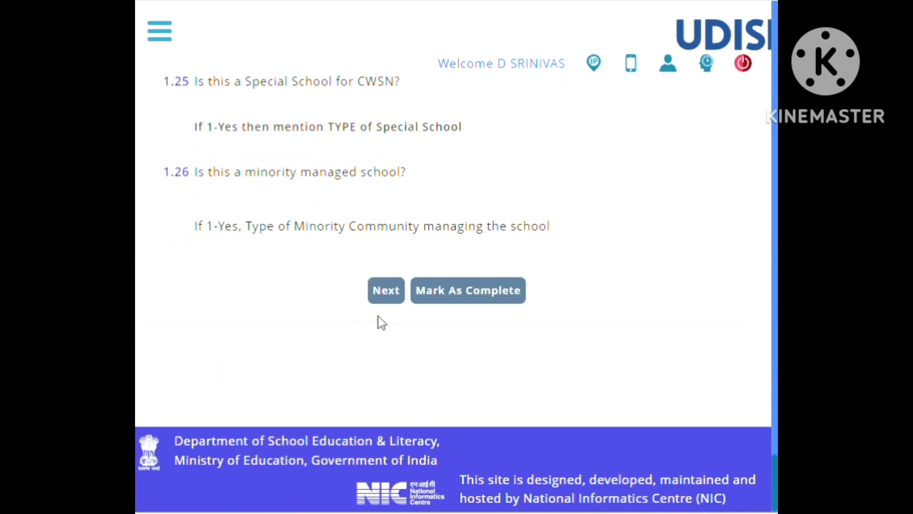
Advance to the 1.27 to 1.36 form and review its shift, residential, mother tongue, vocational, skill training and school distance answers.
left_click(390, 295)
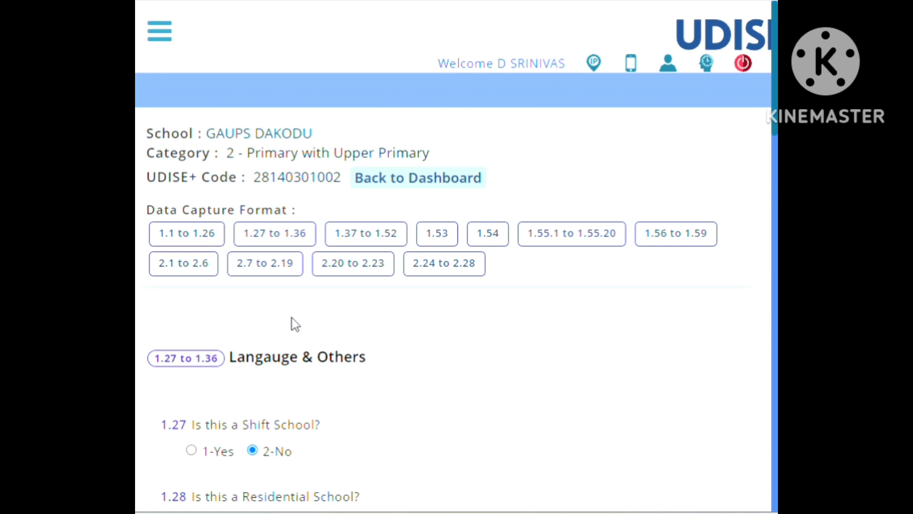
scroll(294, 325, "down", 2)
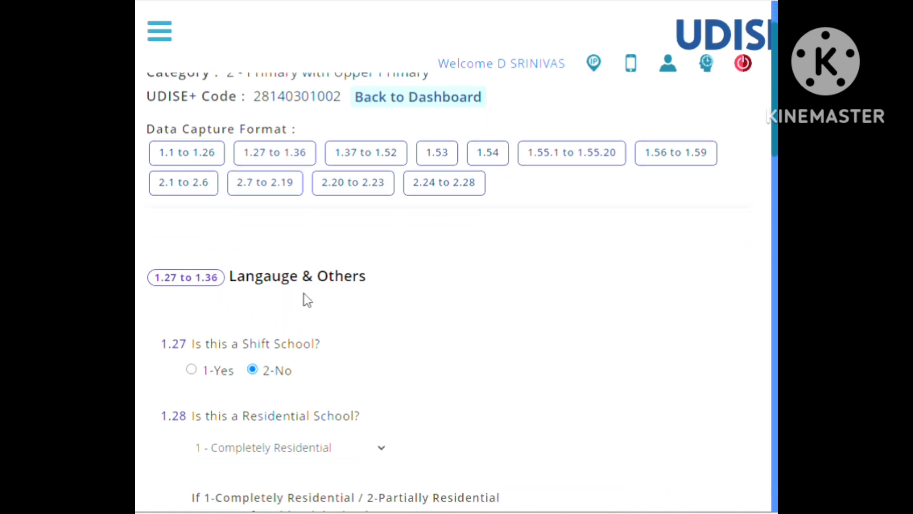
scroll(304, 300, "down", 4)
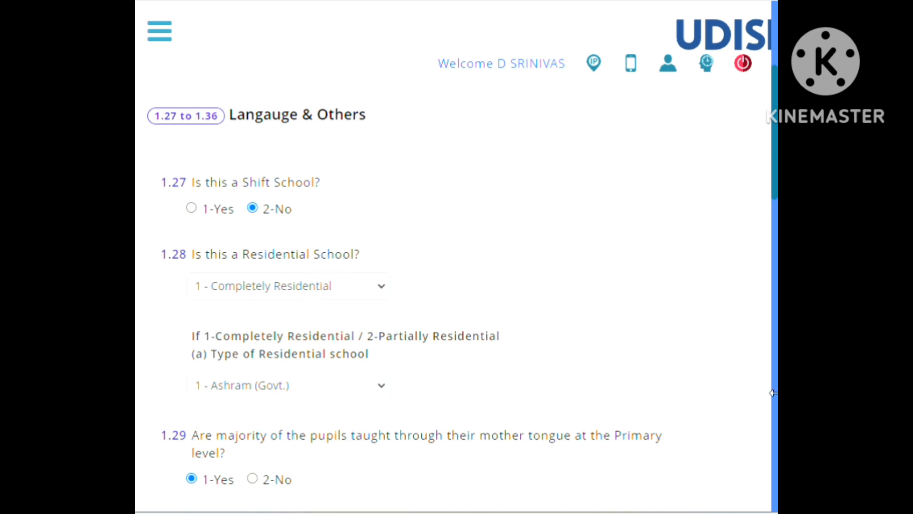
scroll(536, 281, "down", 5)
scroll(536, 281, "up", 5)
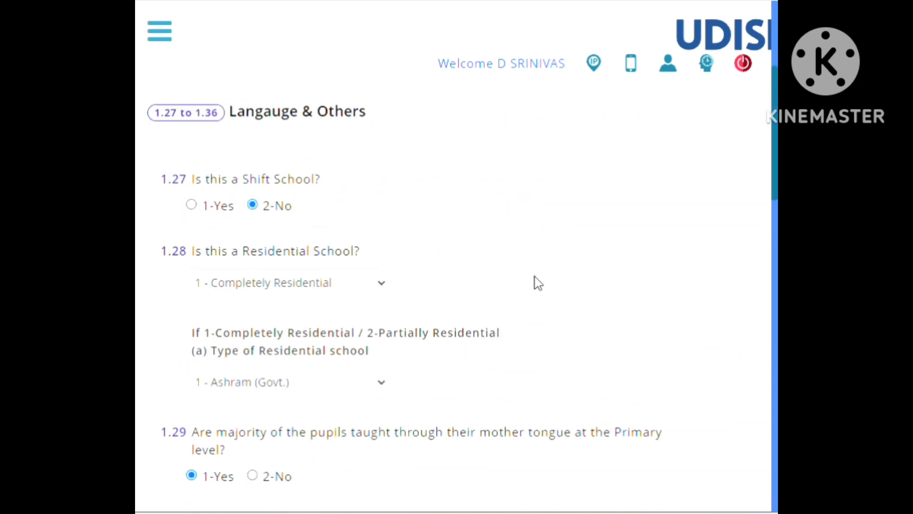
scroll(538, 282, "down", 8)
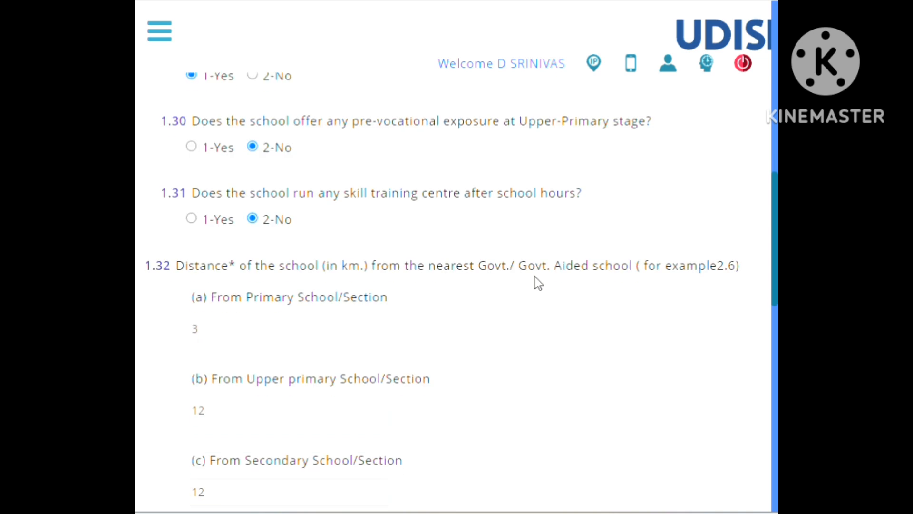
scroll(535, 276, "down", 3)
scroll(535, 277, "up", 1)
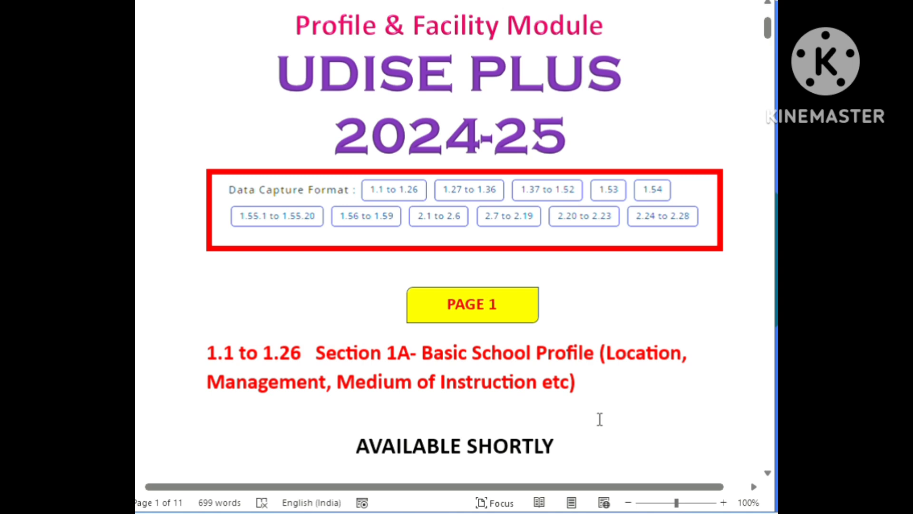
Read the UDISE PLUS 2024-25 guide document from Page 1 to the Page 2 questions in section 1.27 to 1.36.
scroll(600, 419, "down", 10)
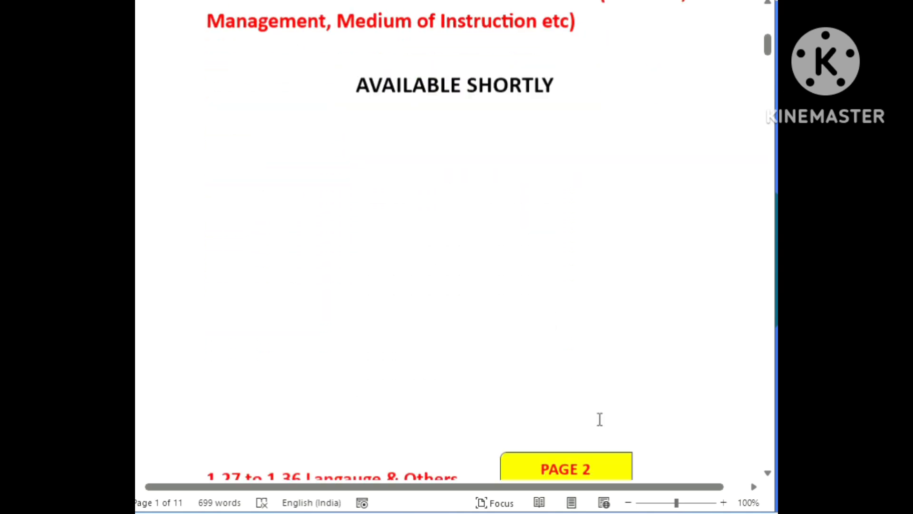
scroll(600, 419, "down", 11)
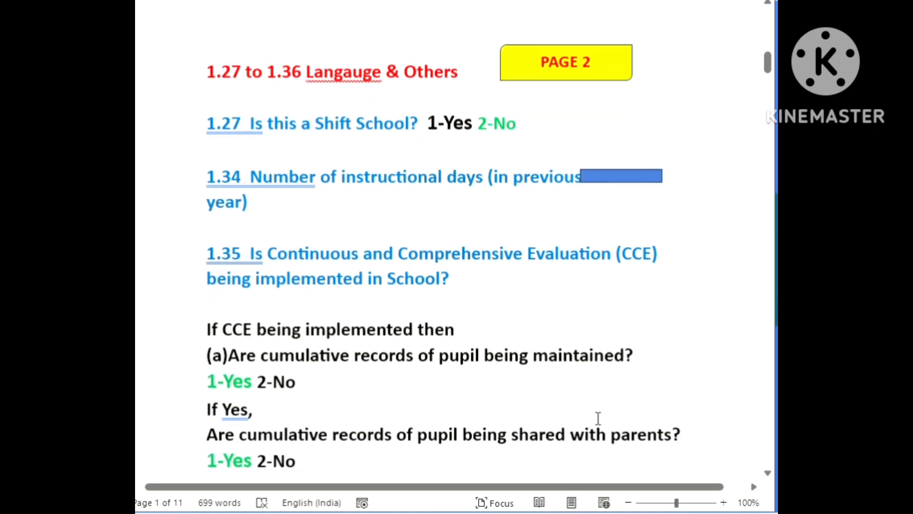
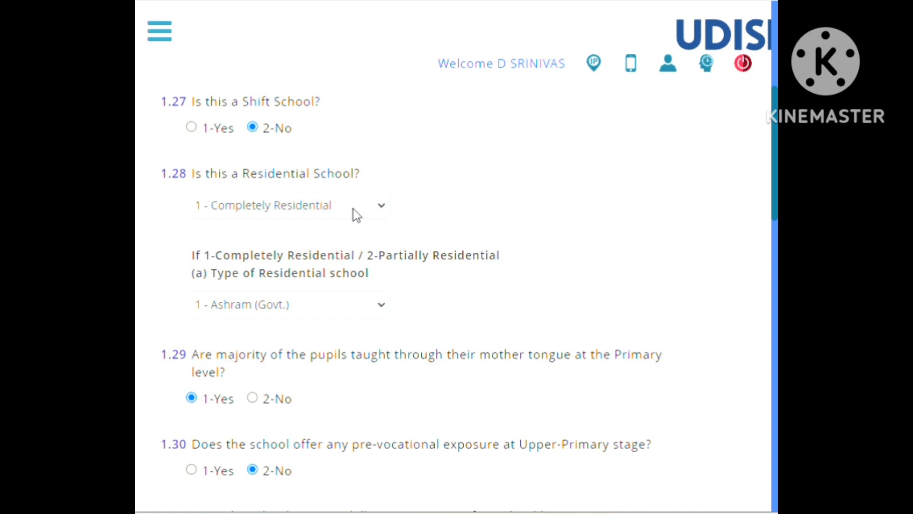
Examine the answer choices for question 1.28 on residential status and for the type of residential school, keeping the current selections.
left_click(357, 214)
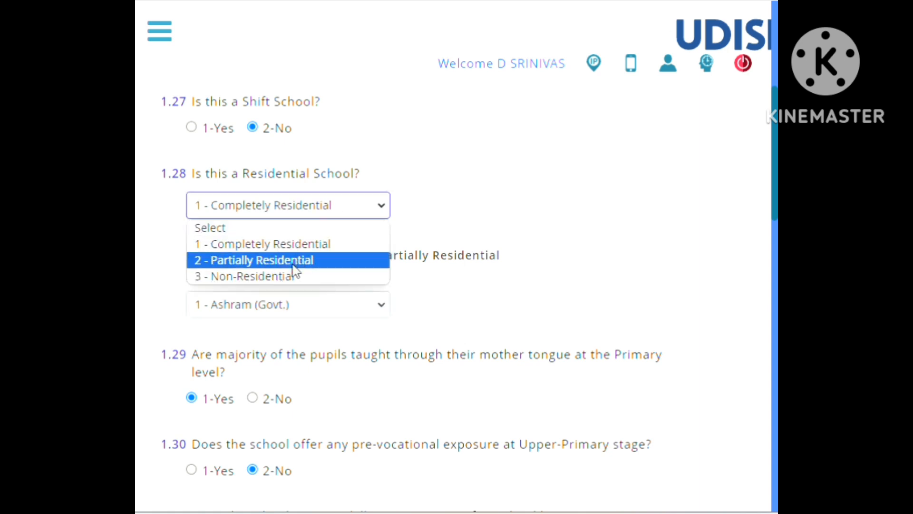
left_click(433, 218)
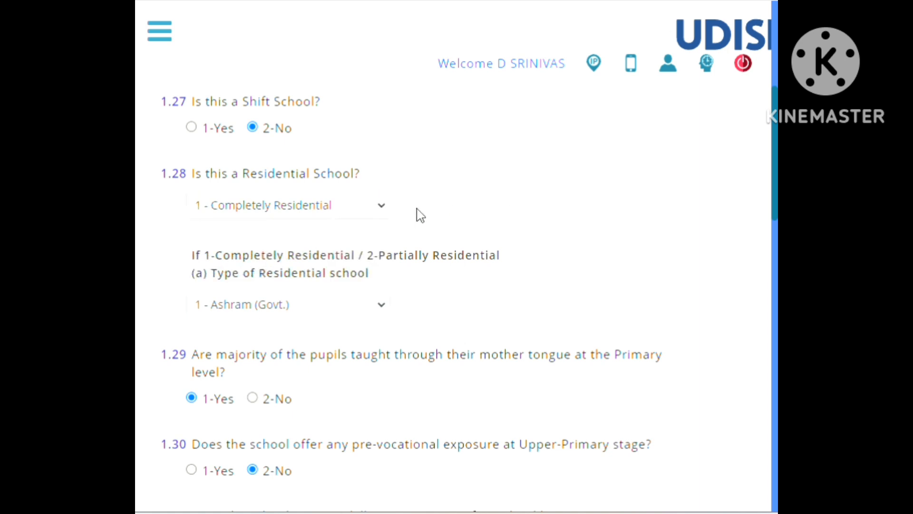
left_click(362, 212)
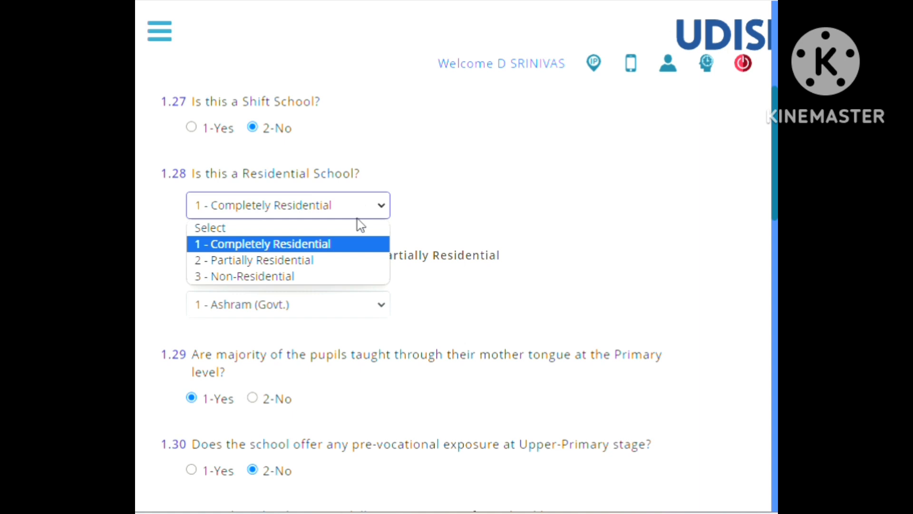
left_click(525, 193)
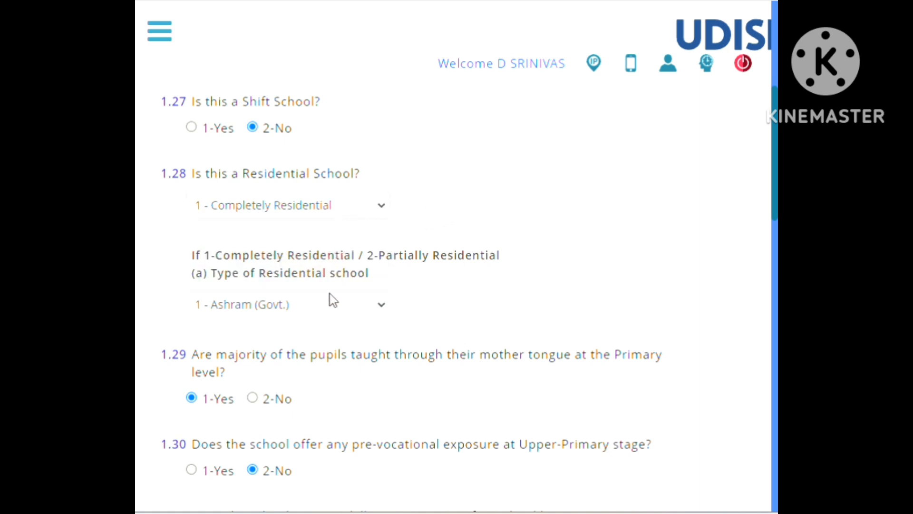
scroll(307, 292, "down", 2)
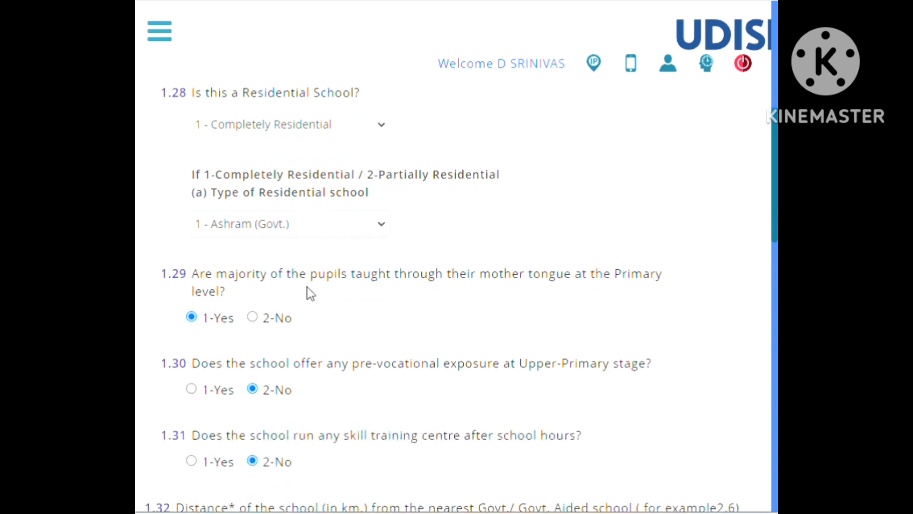
left_click(307, 232)
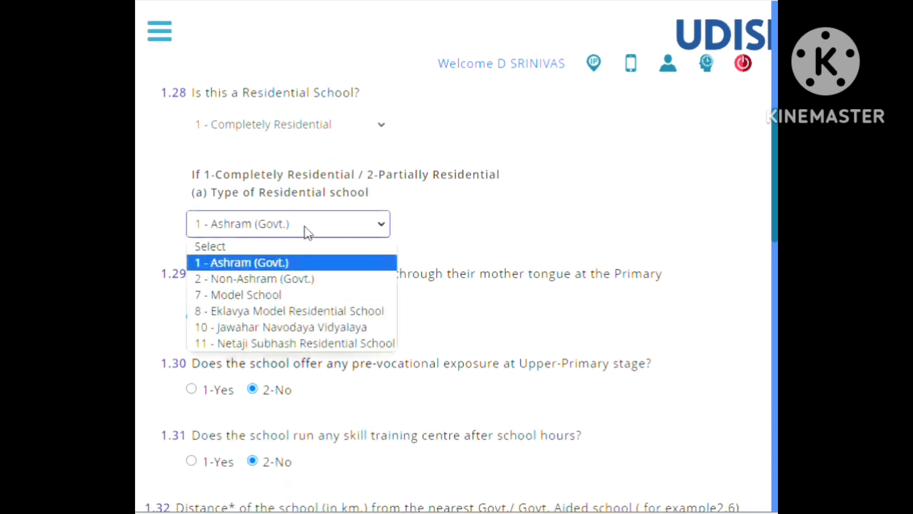
left_click(306, 233)
left_click(468, 232)
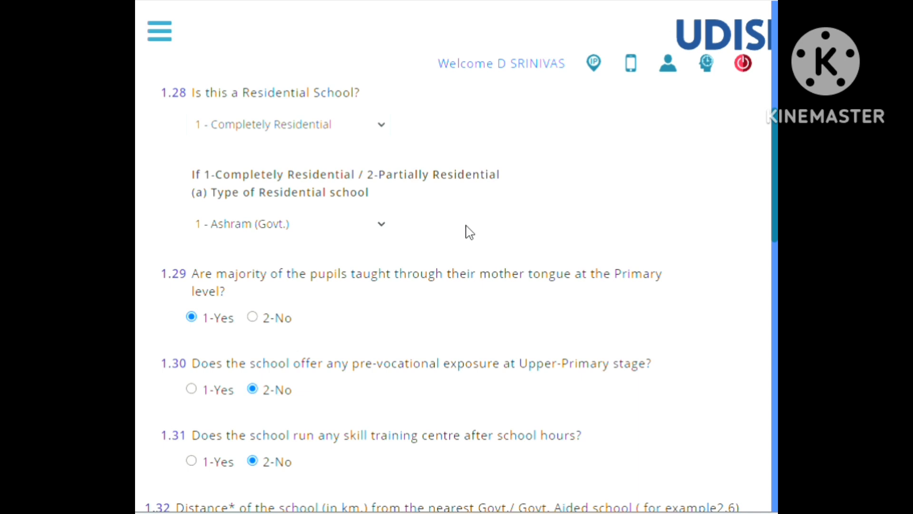
Review questions 1.29 to 1.35, covering mother tongue, vocational exposure, skill training, school distances, all-weather roads, instructional days and CCE.
scroll(469, 233, "down", 2)
scroll(341, 236, "down", 2)
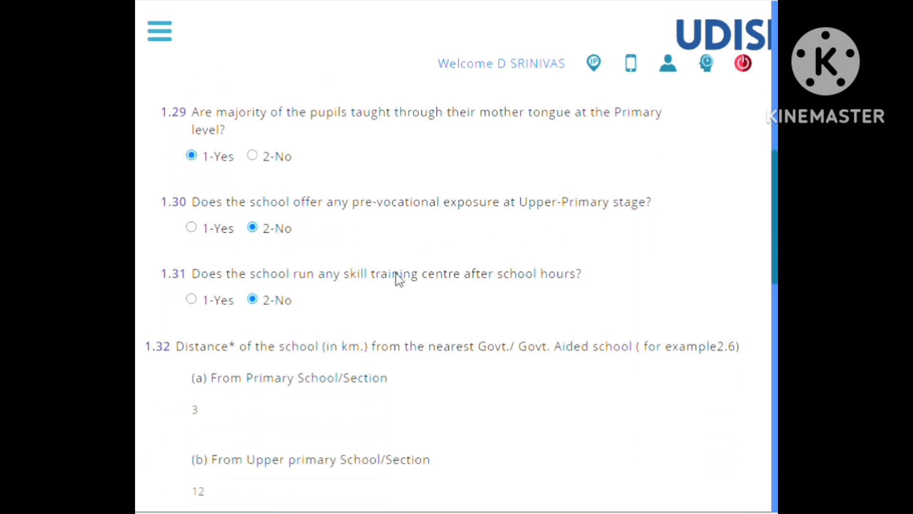
scroll(398, 279, "down", 4)
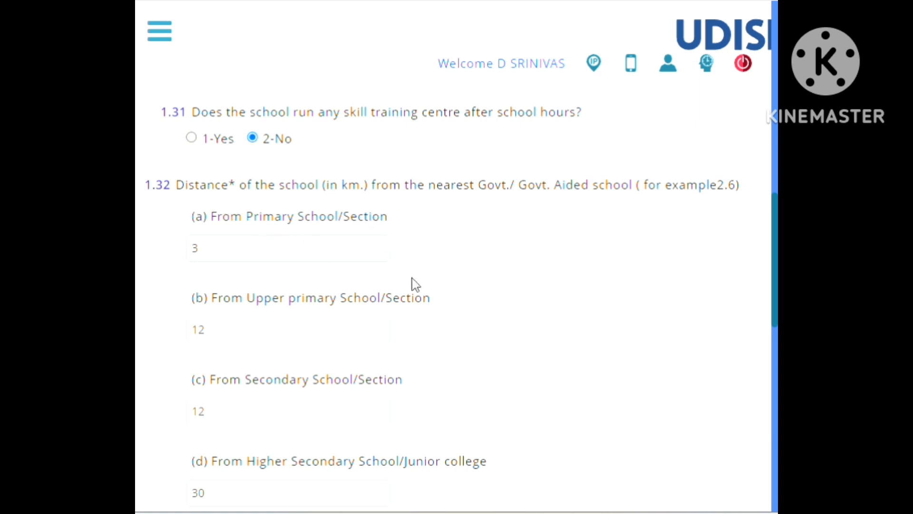
scroll(414, 285, "down", 5)
scroll(414, 285, "up", 2)
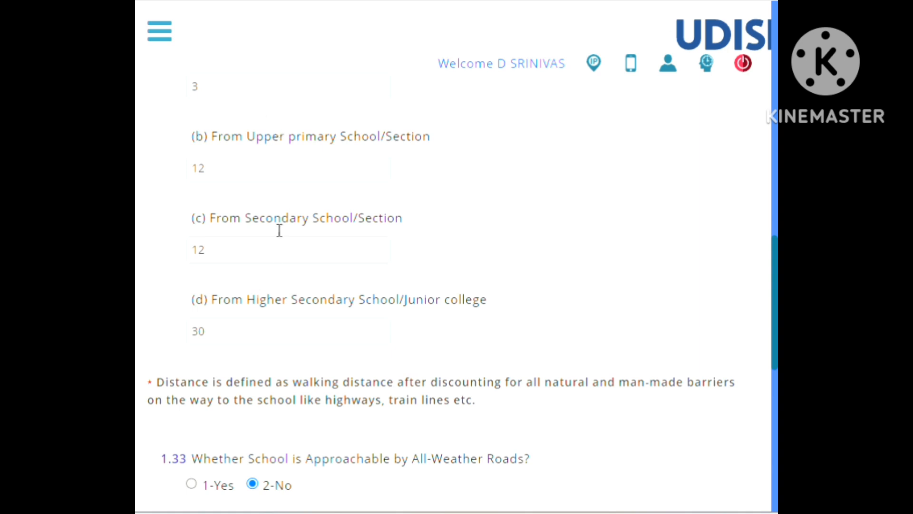
scroll(507, 250, "down", 2)
scroll(507, 249, "down", 4)
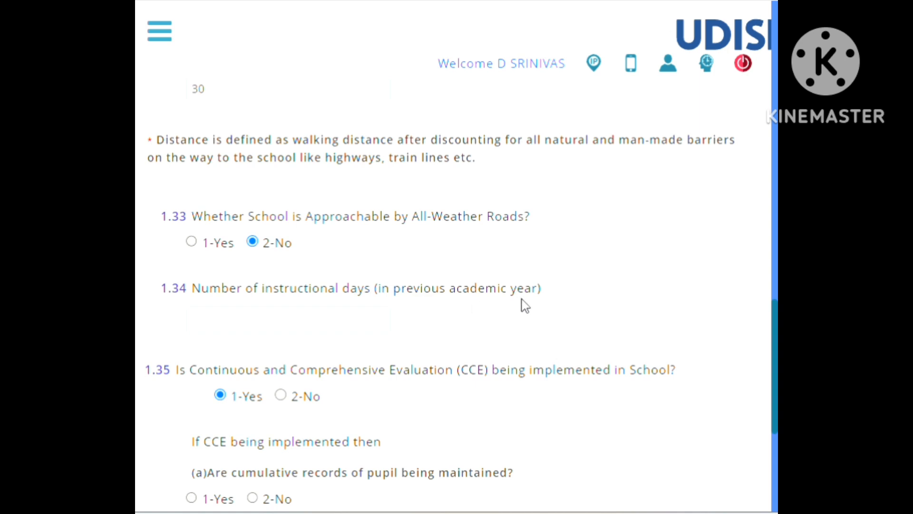
left_click(245, 330)
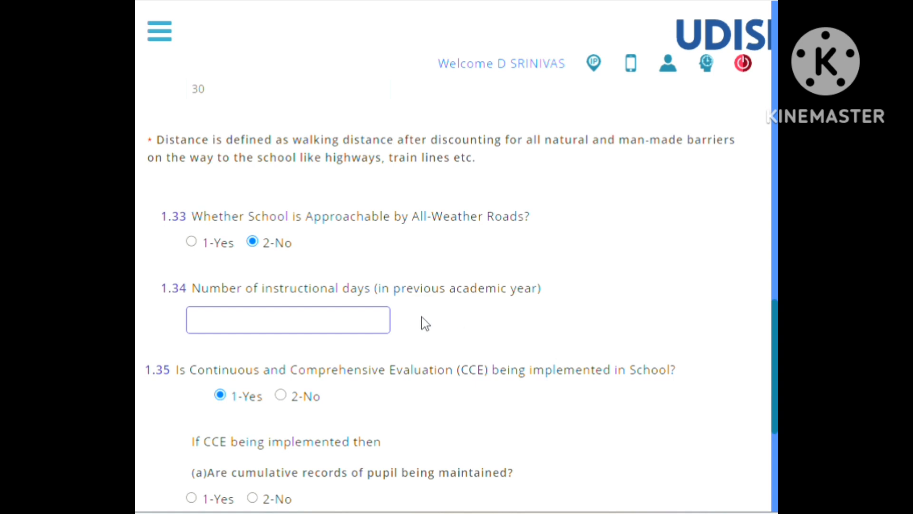
scroll(449, 327, "down", 5)
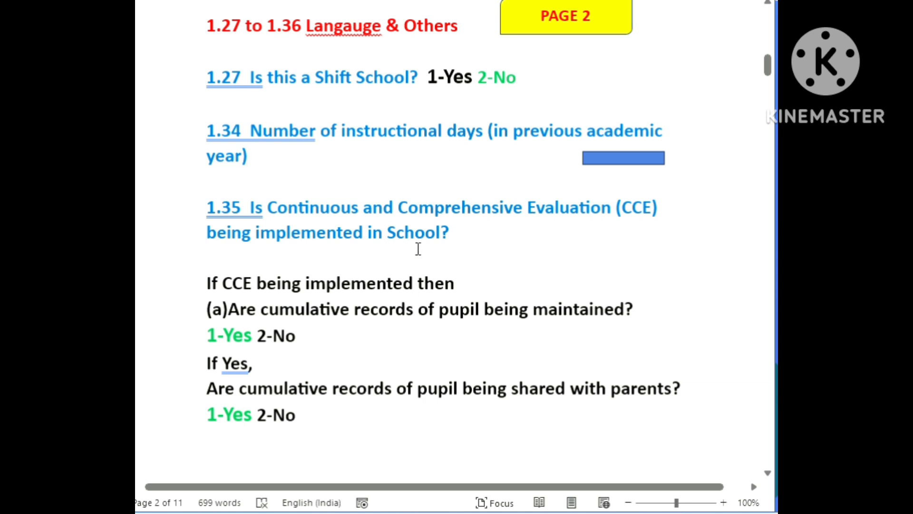
Check question 1.35 on CCE in the Word guide, return to the UDISE+ form and advance to the 1.37 to 1.52 section.
left_click(475, 231)
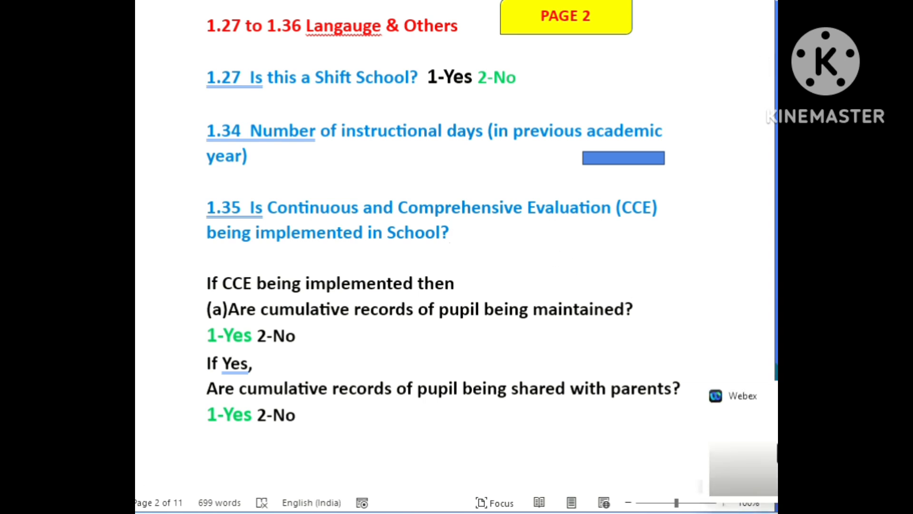
left_click(715, 469)
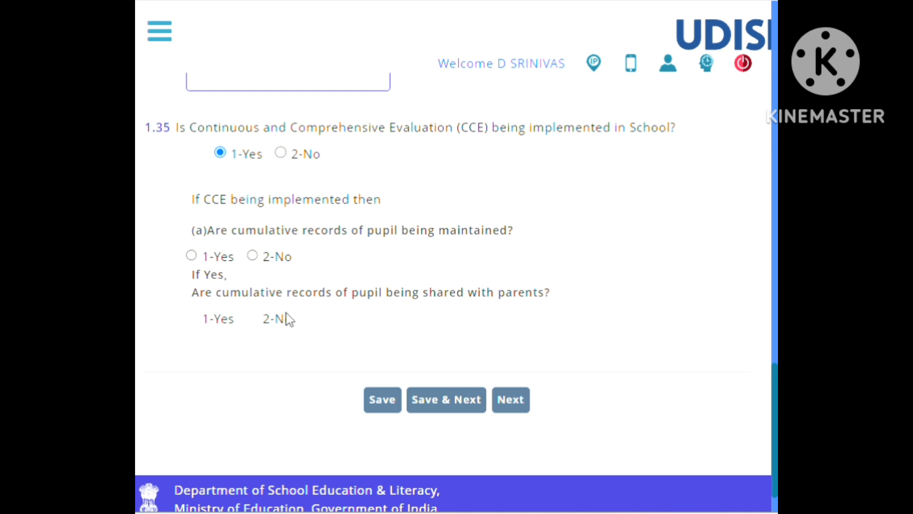
left_click(448, 408)
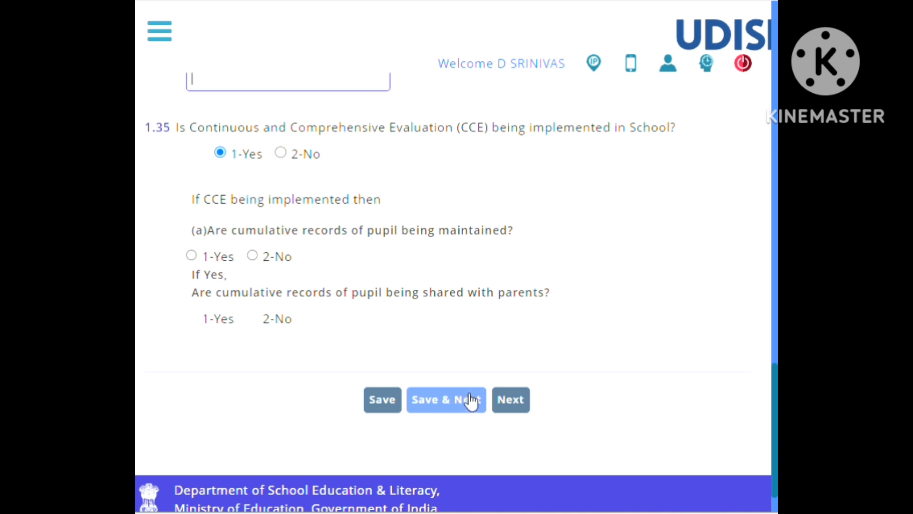
left_click(512, 399)
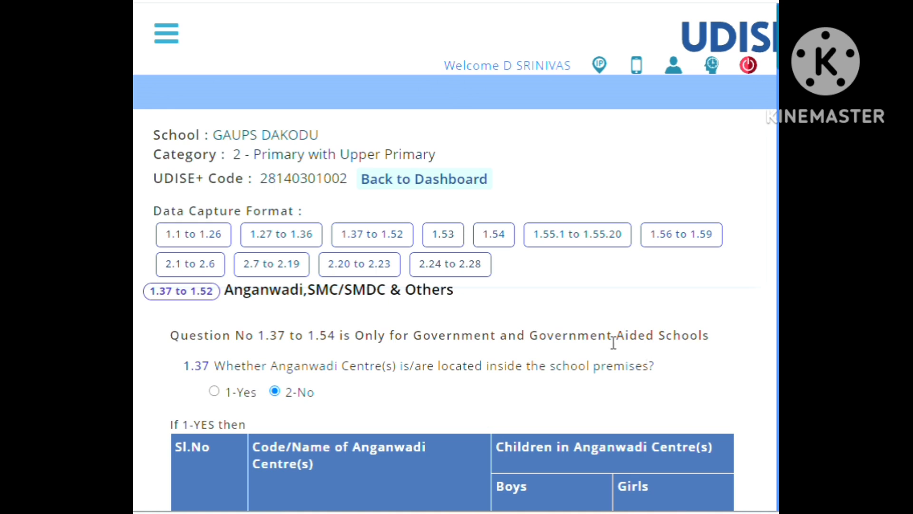
Review questions 1.37 to 1.40 on Anganwadi centres, Balavatika, out-of-school children and remedial teaching.
scroll(533, 343, "down", 2)
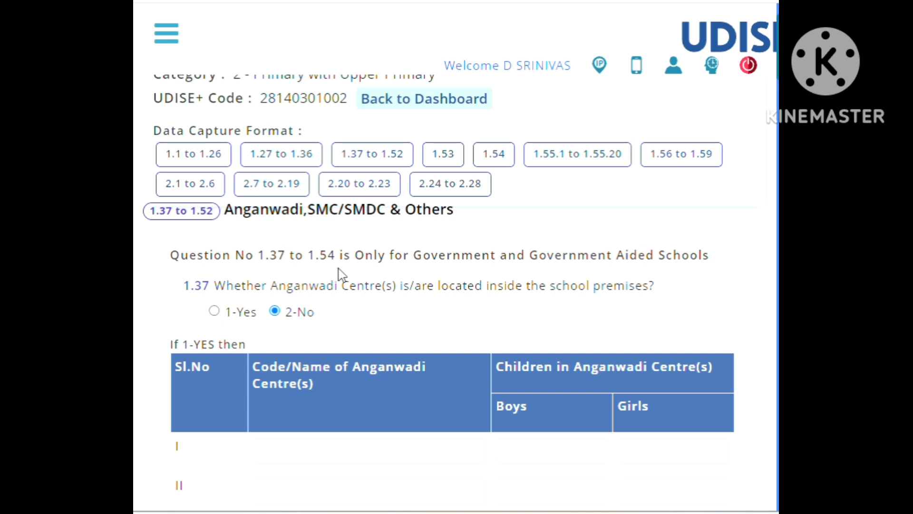
scroll(339, 272, "down", 2)
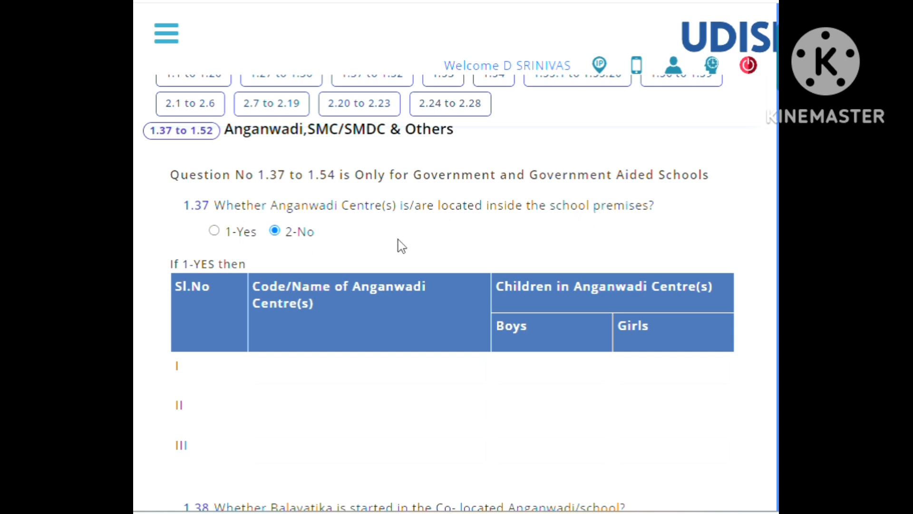
scroll(478, 351, "down", 1)
scroll(478, 350, "down", 1)
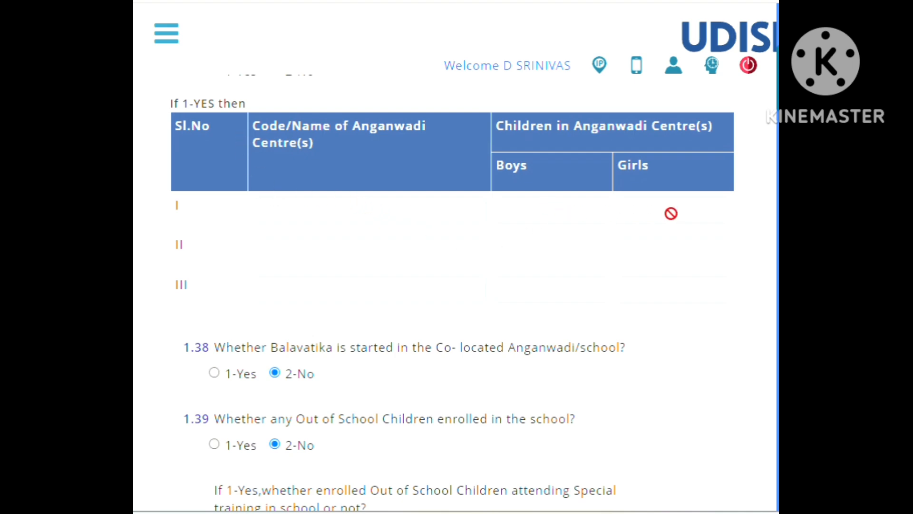
scroll(500, 237, "up", 3)
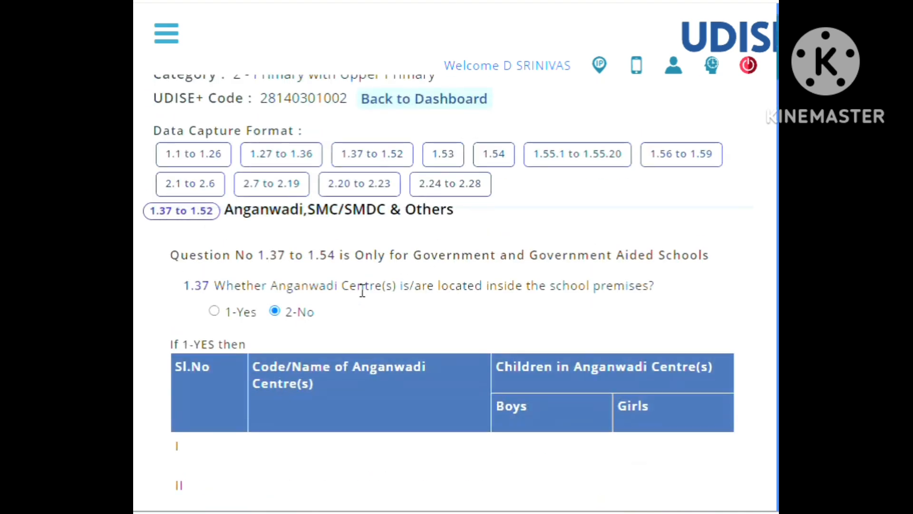
scroll(365, 333, "down", 4)
scroll(364, 331, "down", 2)
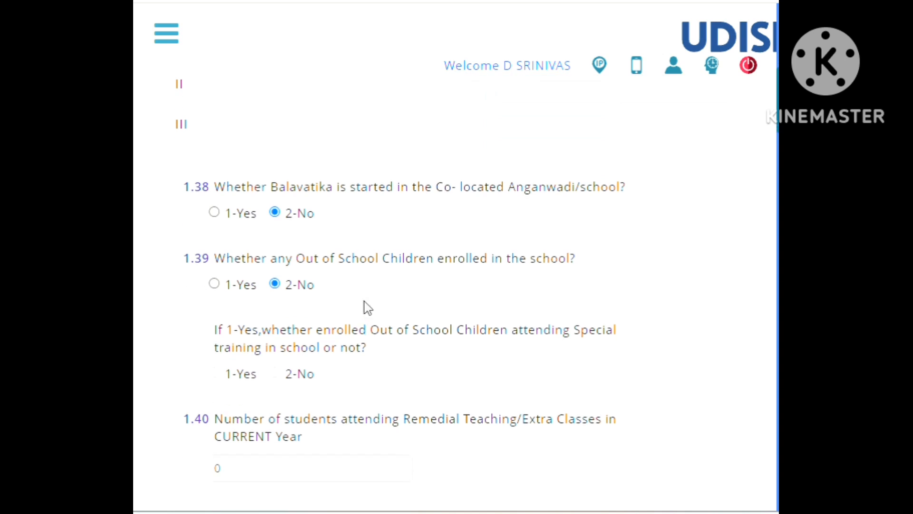
scroll(374, 230, "down", 3)
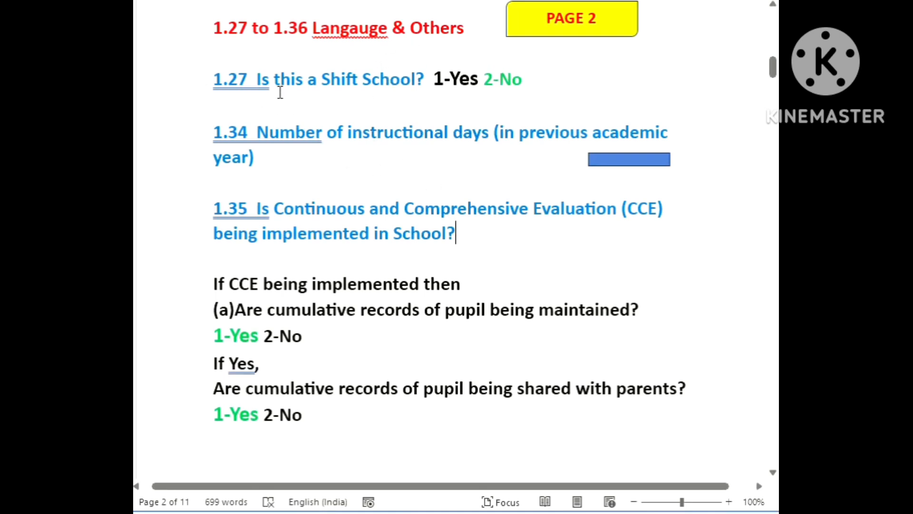
In the Word guide's Page 3, insert a space after question number 1.40, and return to the UDISE+ form.
scroll(319, 180, "down", 1)
scroll(318, 180, "down", 10)
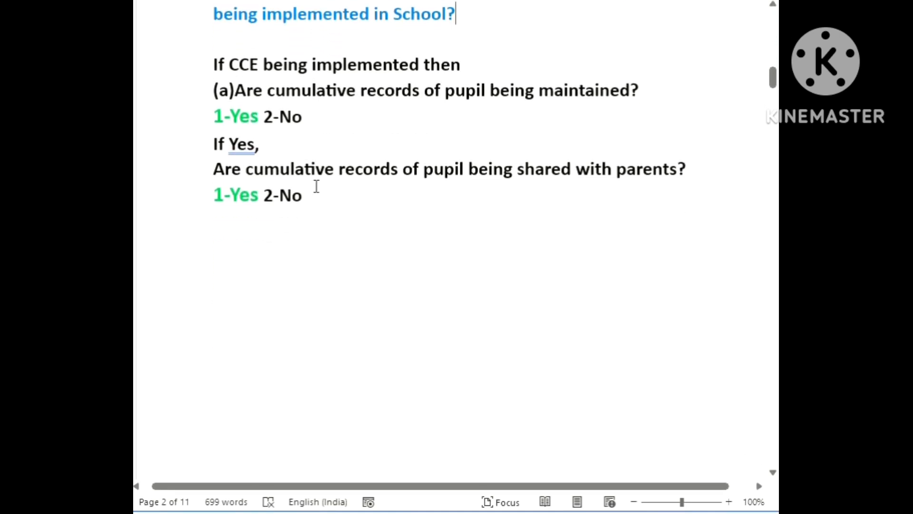
scroll(307, 231, "down", 10)
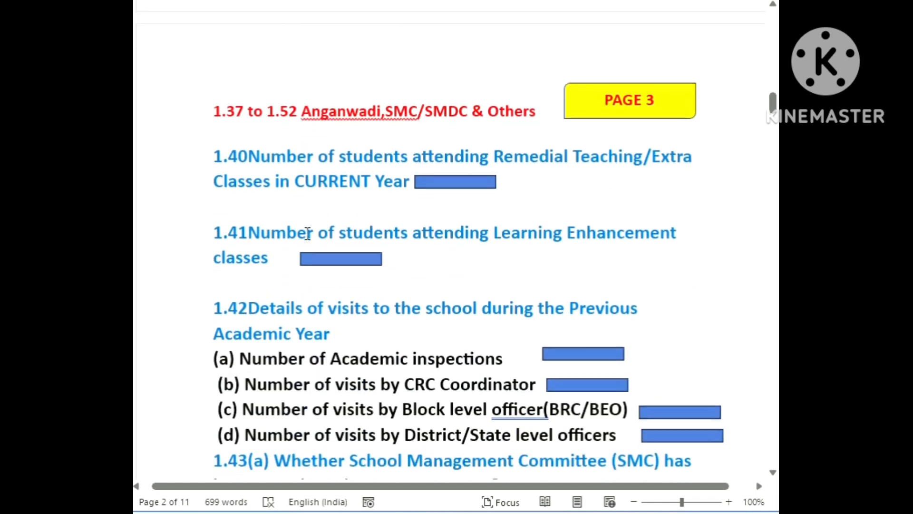
left_click(249, 80)
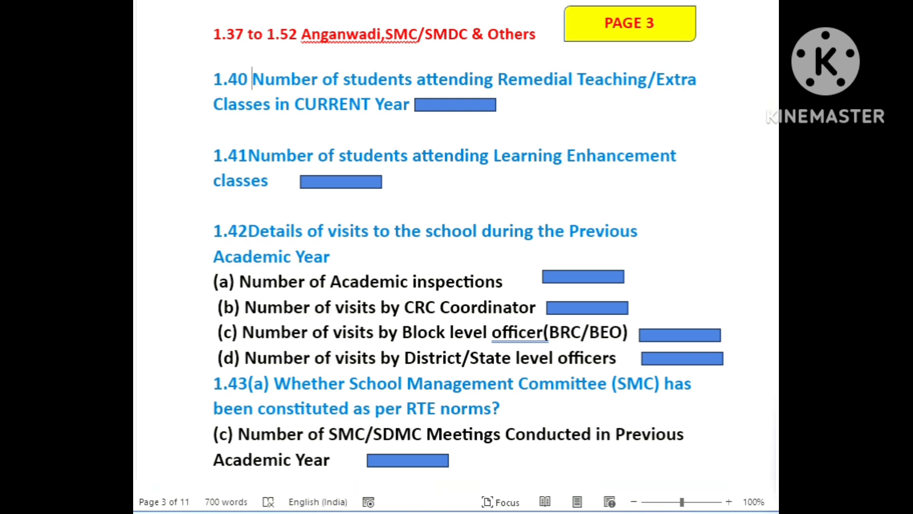
left_click(717, 477)
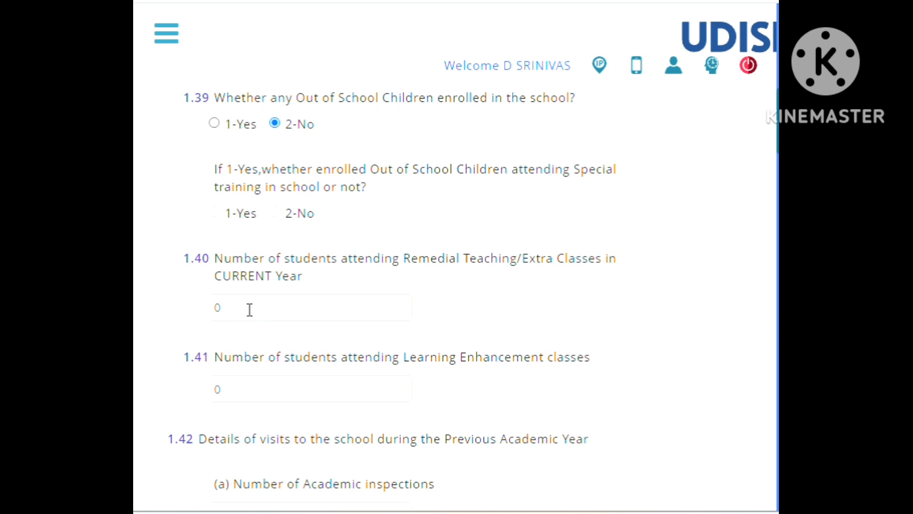
Review questions 1.40 to 1.43 on remedial and learning enhancement students, school visits by officers and the School Management Committee.
scroll(436, 301, "down", 3)
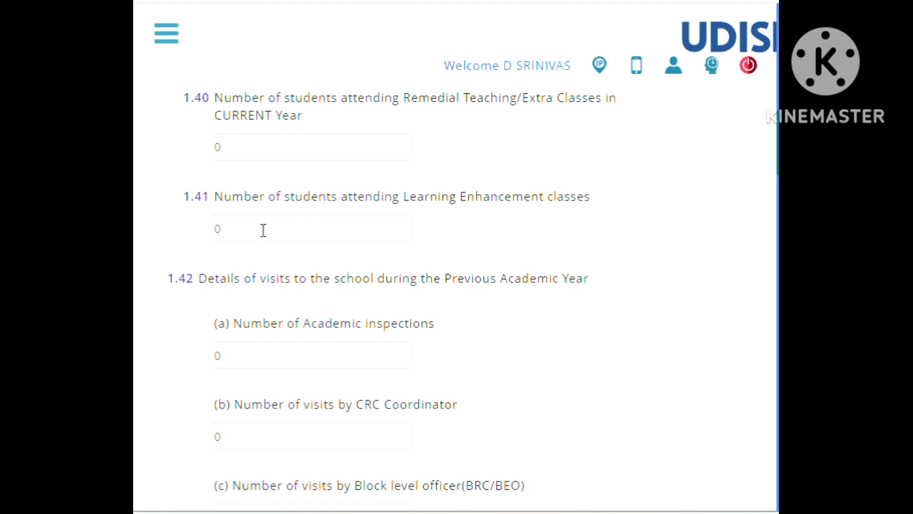
scroll(264, 230, "down", 3)
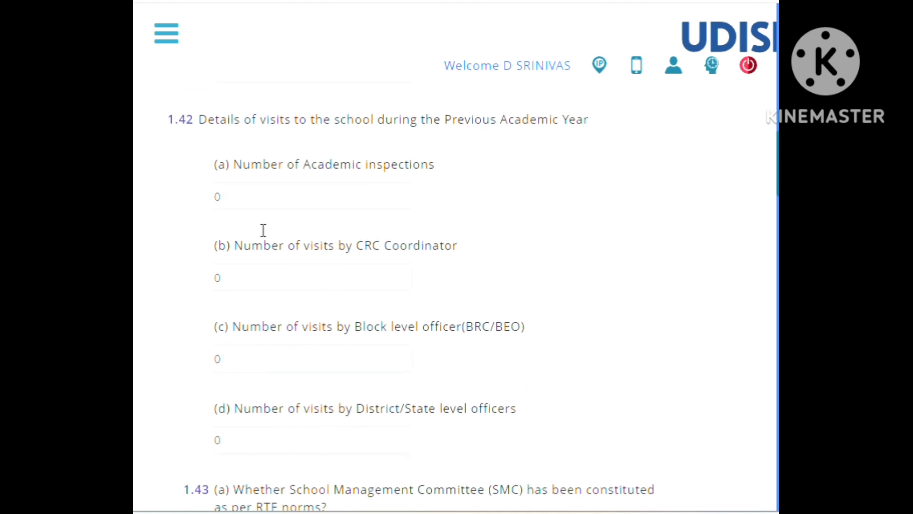
scroll(263, 229, "up", 3)
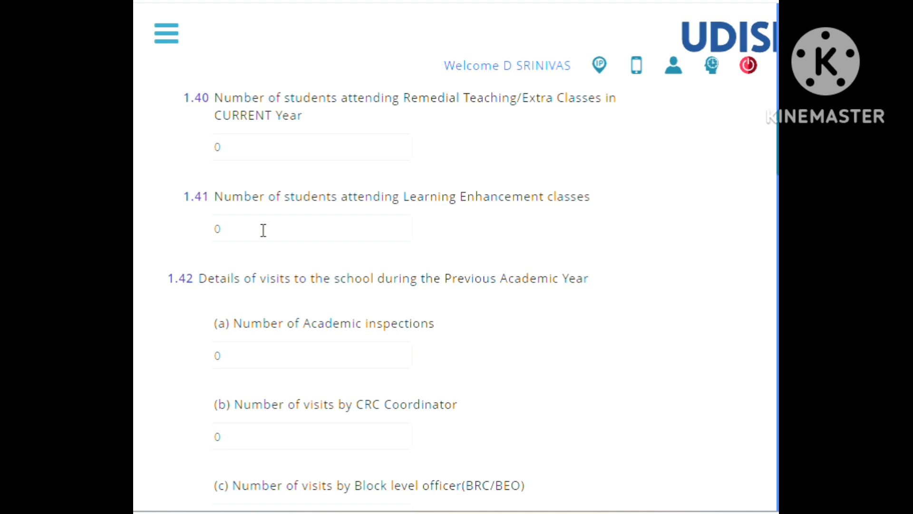
scroll(263, 230, "down", 2)
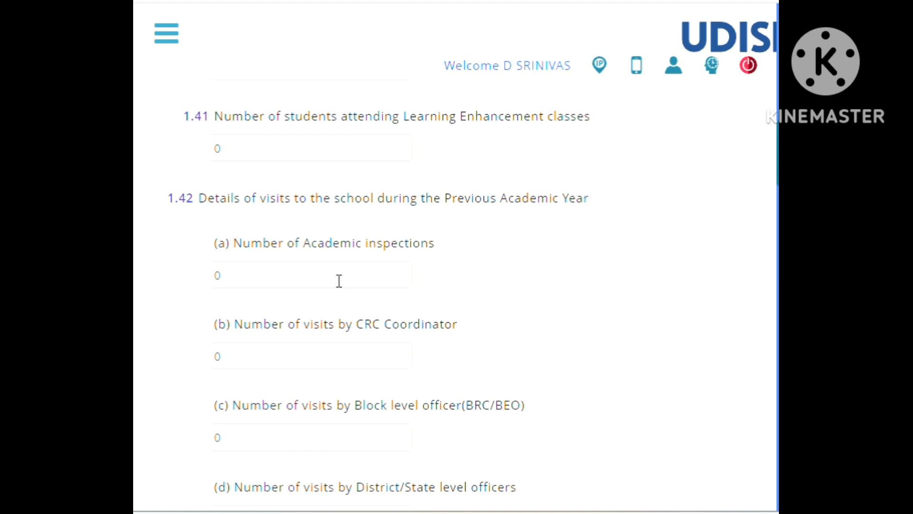
scroll(339, 280, "down", 2)
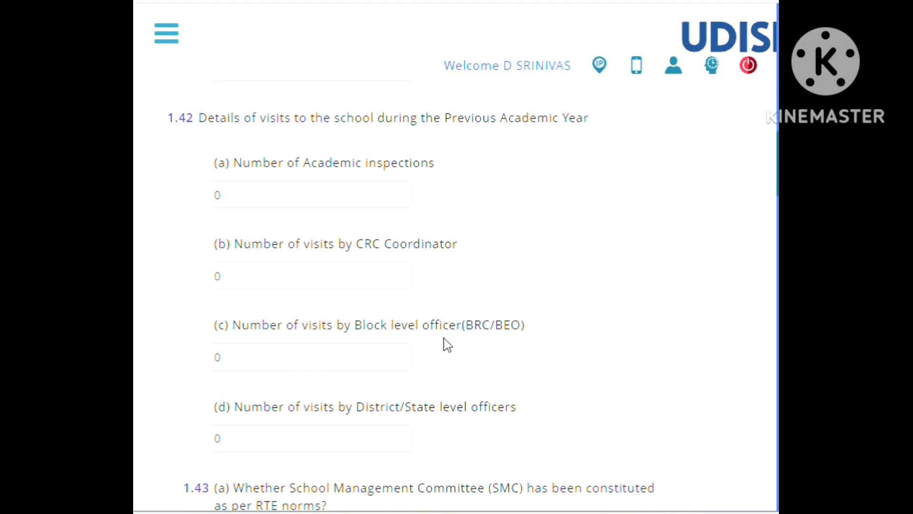
scroll(446, 344, "down", 3)
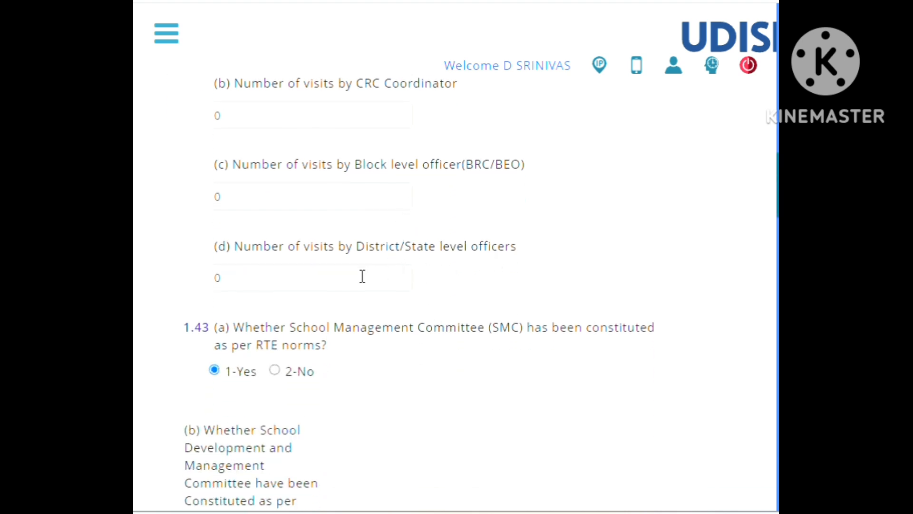
scroll(340, 278, "up", 3)
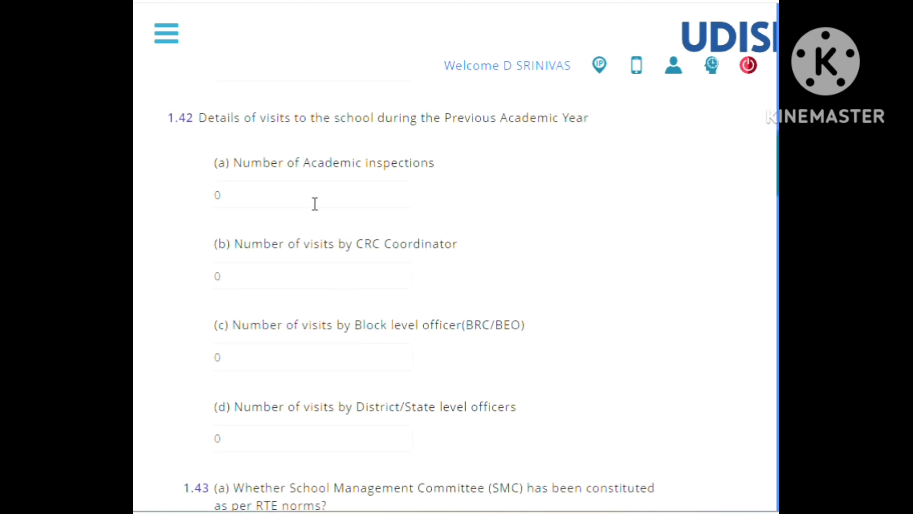
scroll(322, 190, "down", 3)
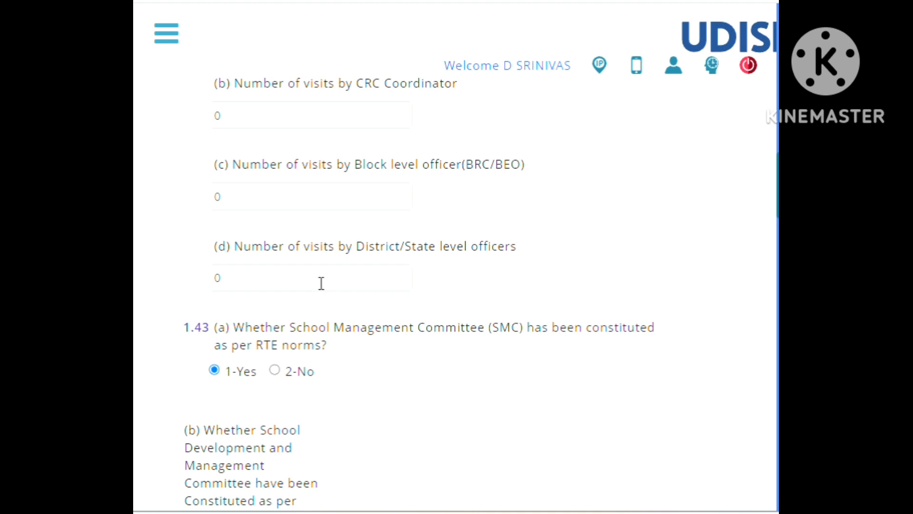
Review questions 1.43 and 1.44 on SMC/SDMC meetings, the School Development Plan, and the building, academic and parent-teacher committees.
scroll(322, 283, "down", 3)
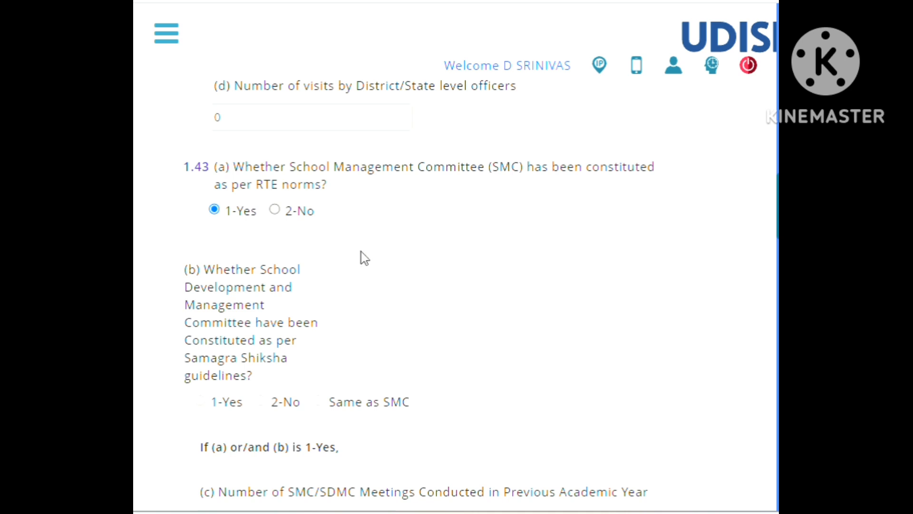
scroll(364, 258, "down", 5)
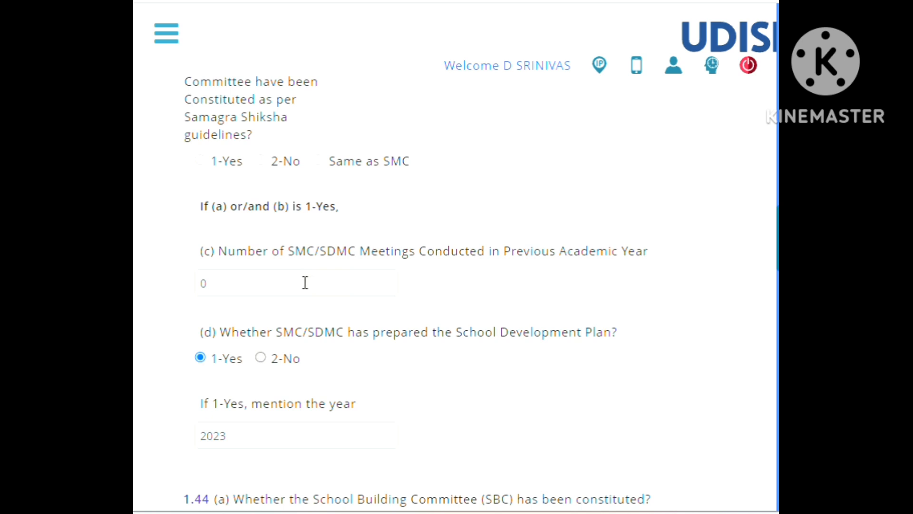
scroll(304, 283, "down", 5)
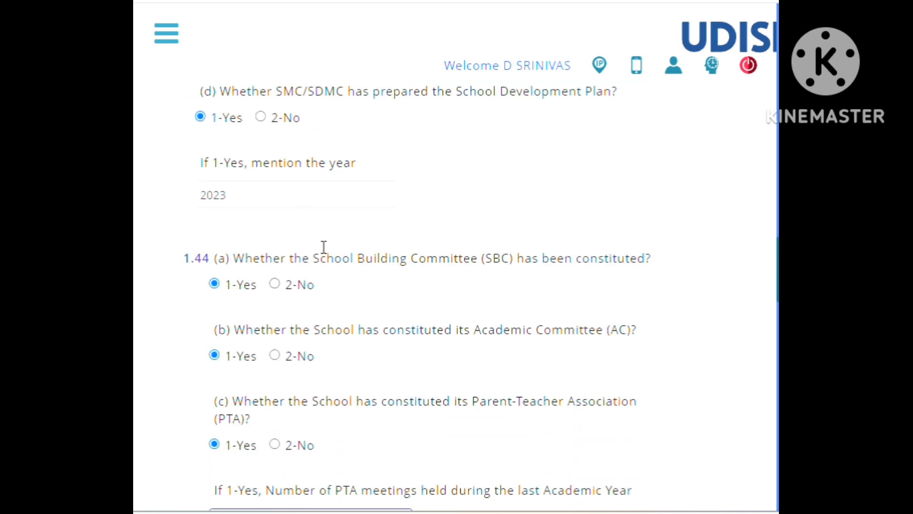
scroll(323, 247, "up", 3)
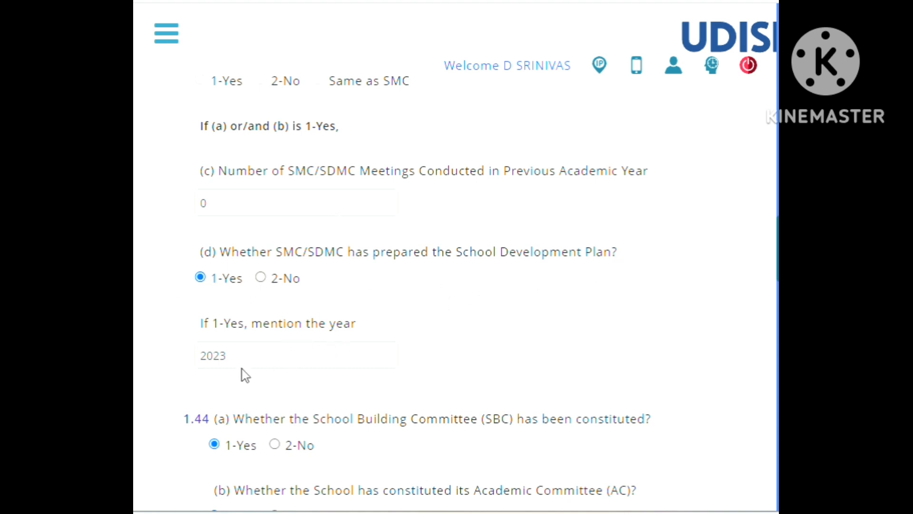
scroll(490, 314, "down", 1)
scroll(480, 321, "down", 5)
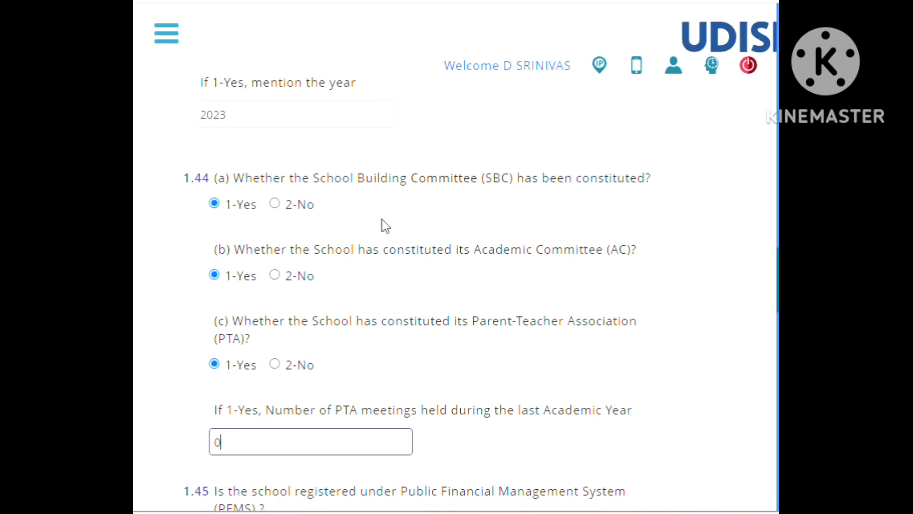
scroll(410, 231, "down", 3)
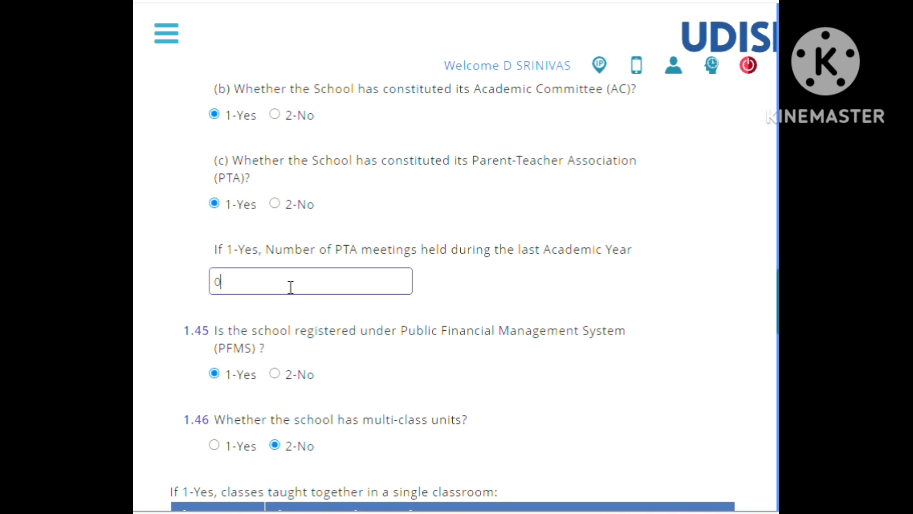
Review questions 1.45 to 1.51 on PFMS, multi-class units, school complex, Ek Bharat Shreshtha Bharat, Fit India and Holistic Report Card.
scroll(291, 287, "down", 3)
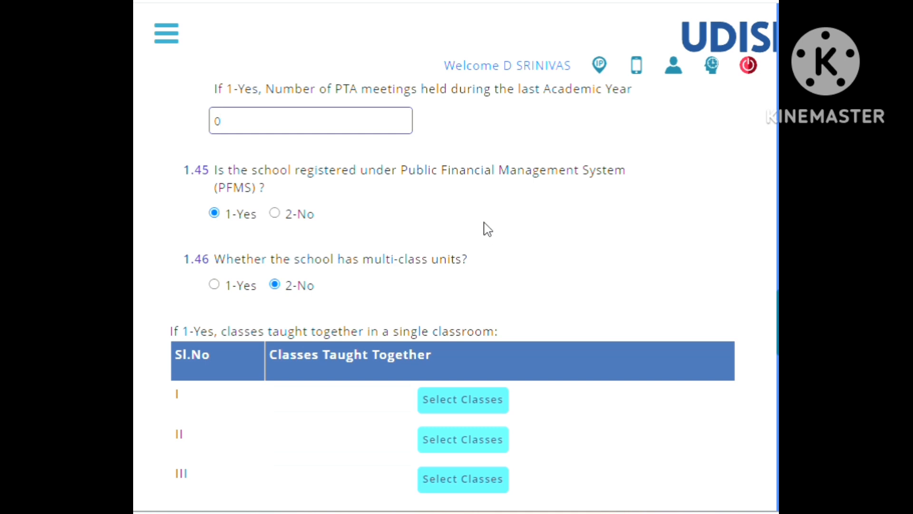
scroll(485, 228, "down", 2)
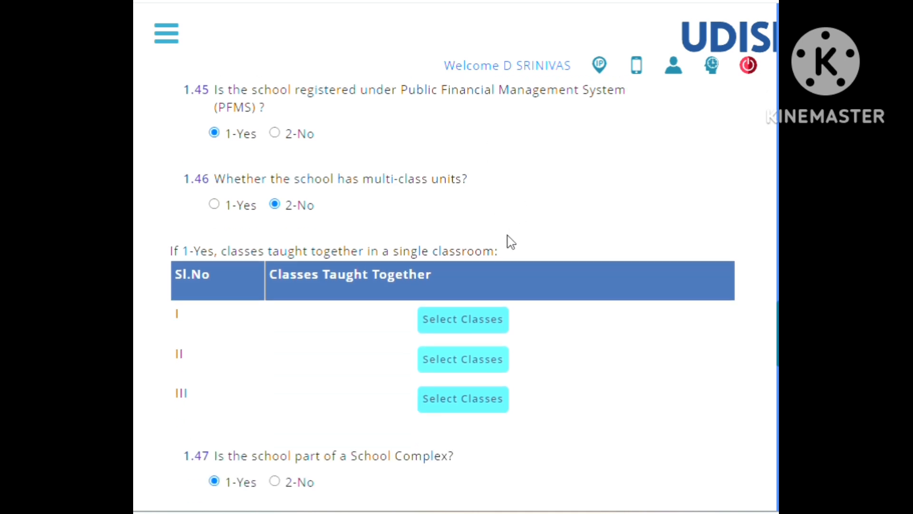
scroll(341, 376, "down", 4)
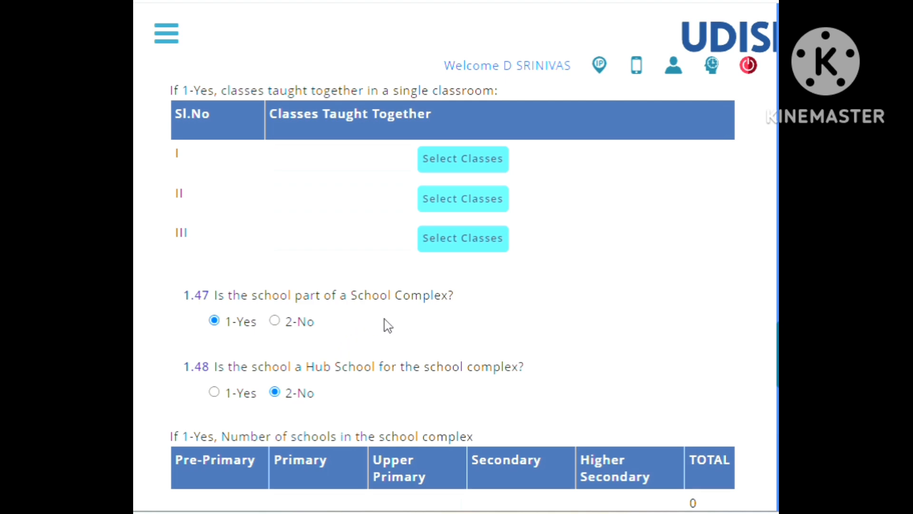
scroll(430, 324, "down", 10)
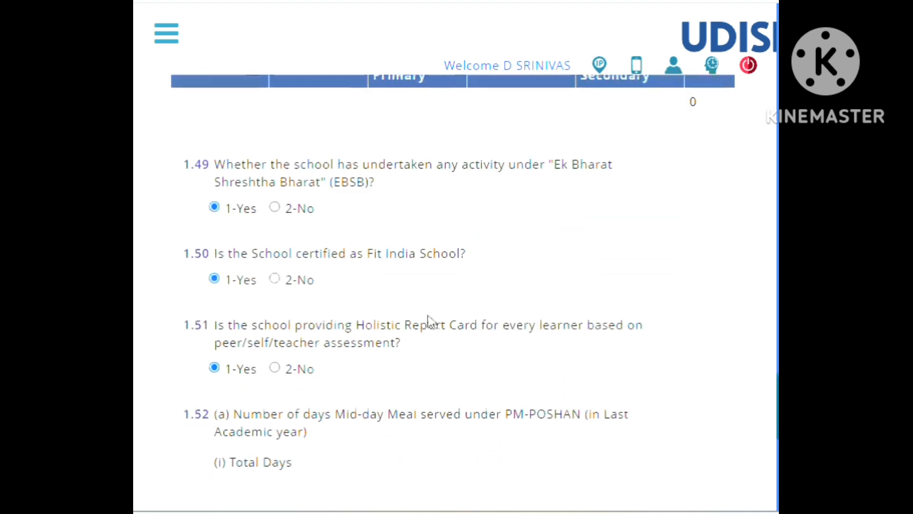
scroll(430, 322, "up", 4)
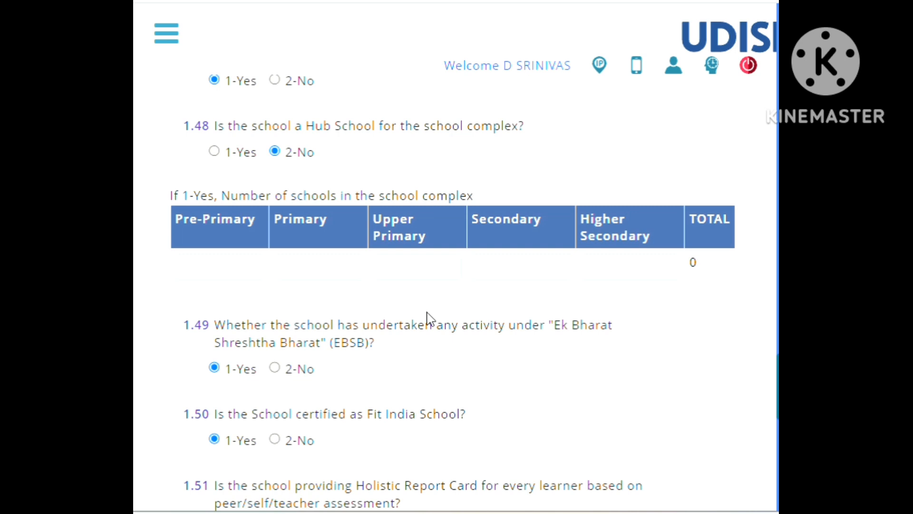
scroll(430, 319, "down", 2)
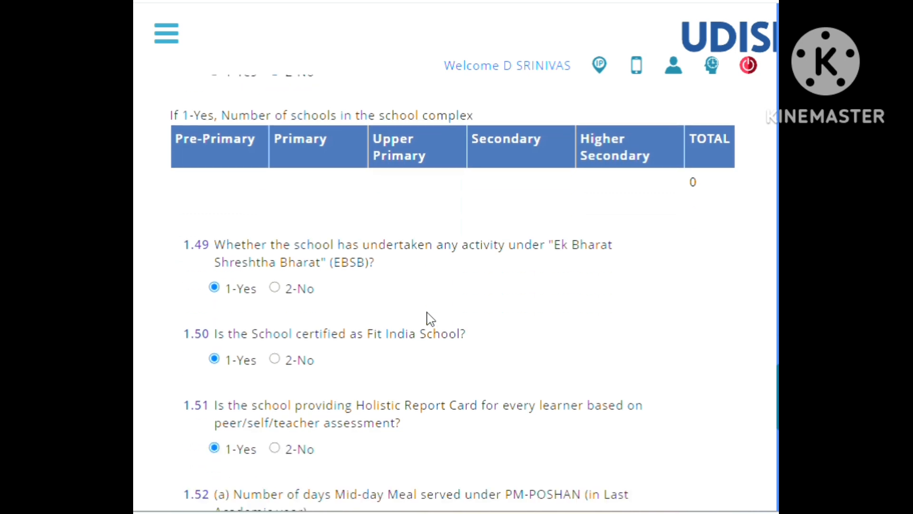
scroll(431, 317, "down", 2)
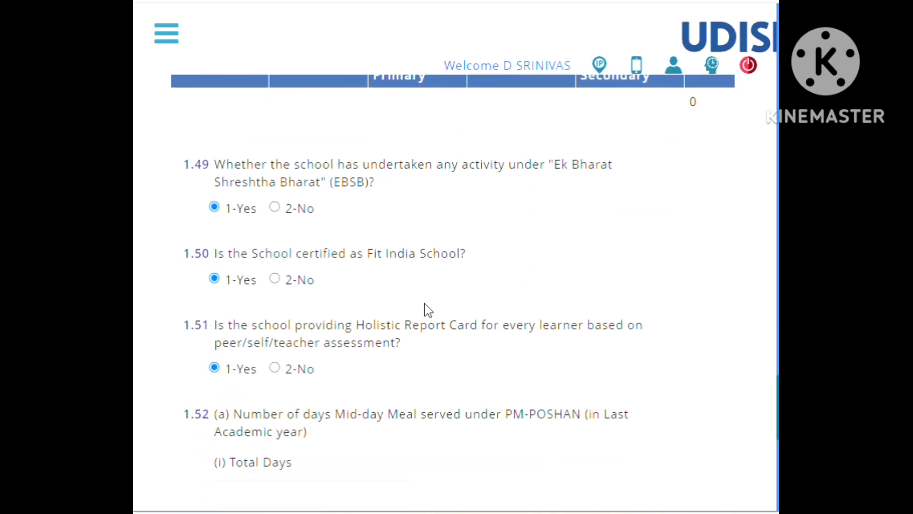
Review question 1.52 on Mid-day Meal days under PM-POSHAN, leave its fields blank, and advance to the 1.53 section without saving.
scroll(423, 280, "down", 6)
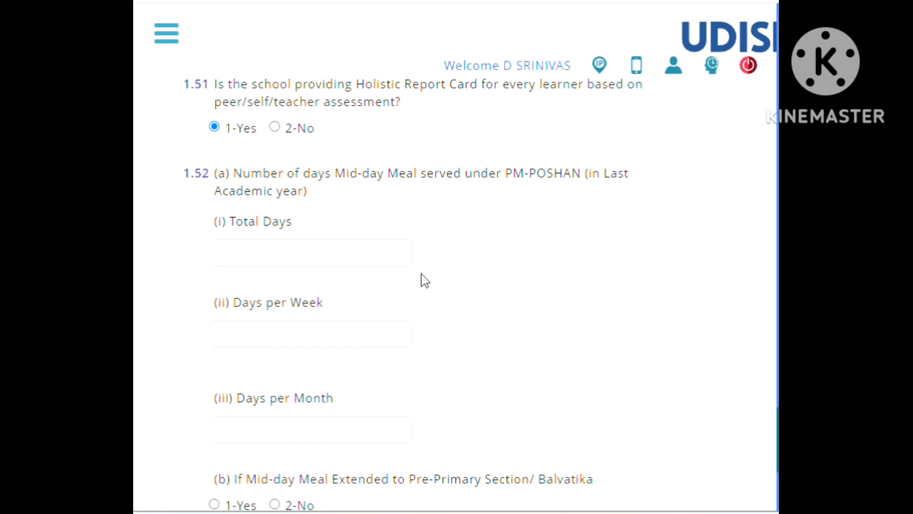
scroll(425, 281, "down", 2)
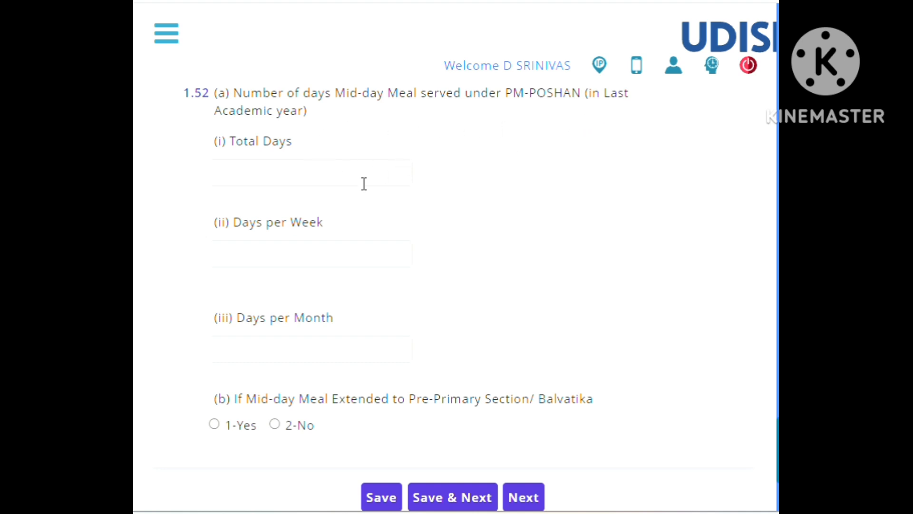
left_click(315, 173)
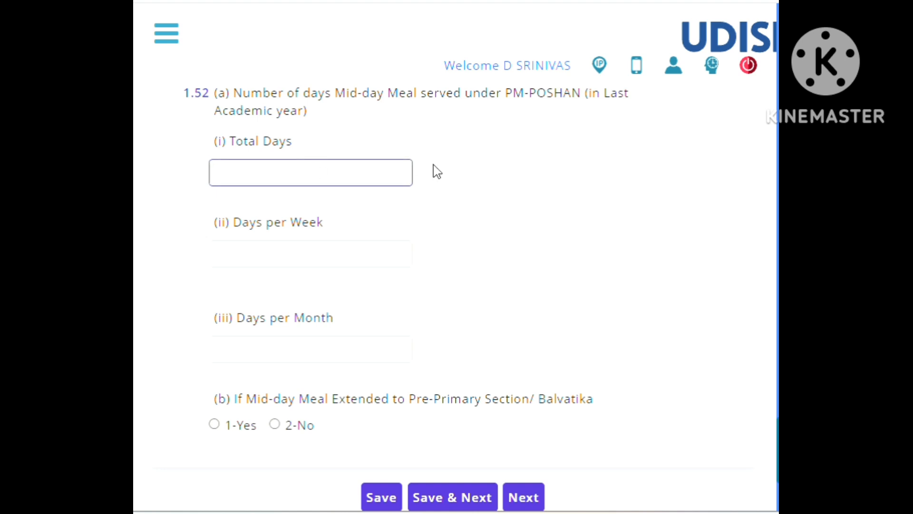
left_click(501, 162)
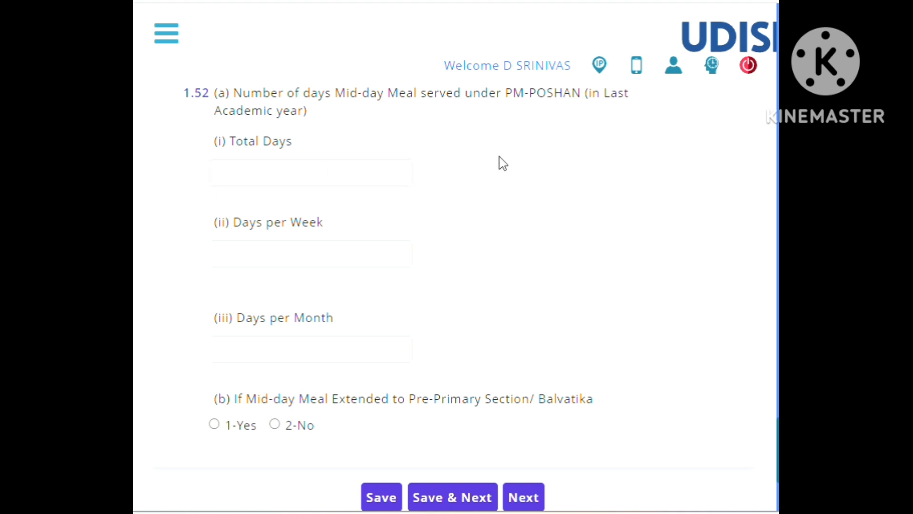
left_click(313, 172)
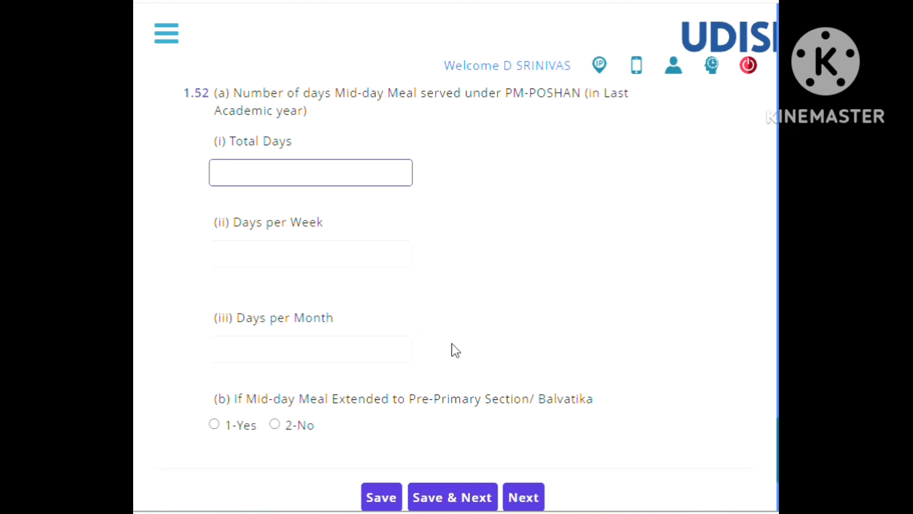
scroll(453, 352, "down", 3)
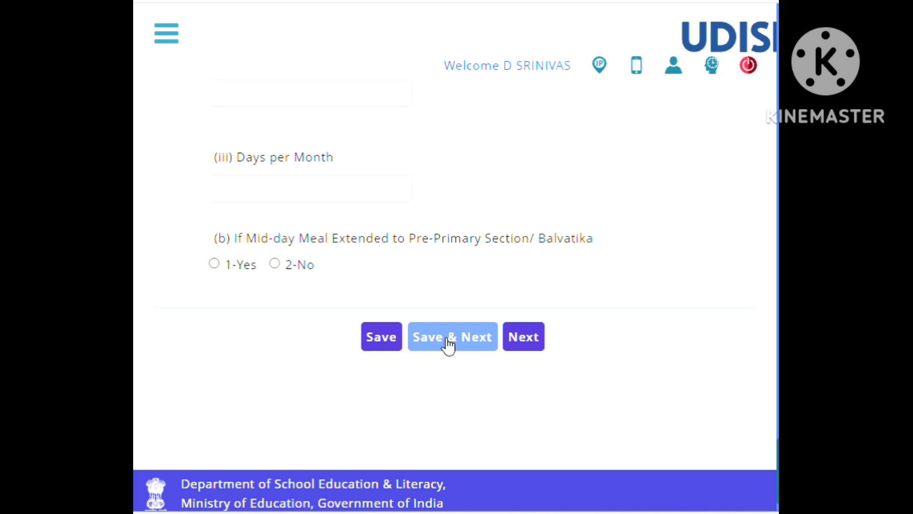
left_click(522, 339)
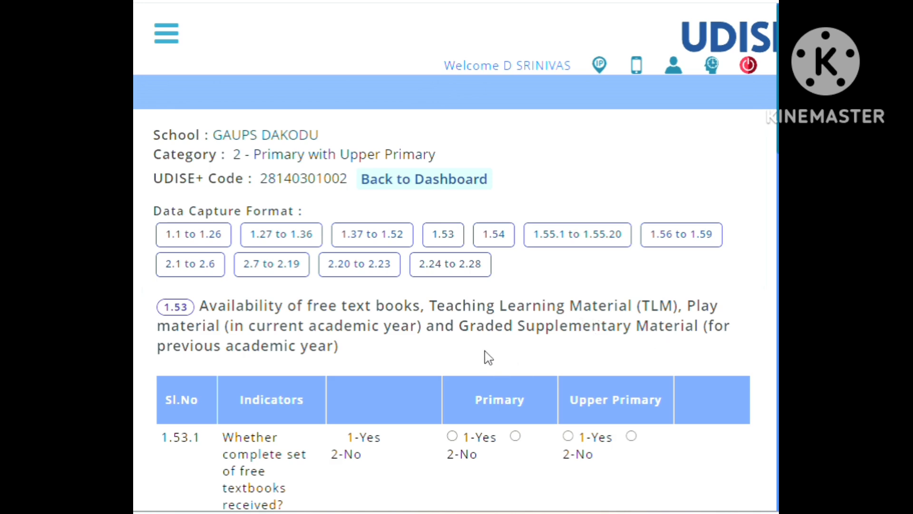
Review the 1.53 table on free textbooks, TLM and free uniforms for the Primary and Upper Primary levels.
scroll(489, 358, "down", 3)
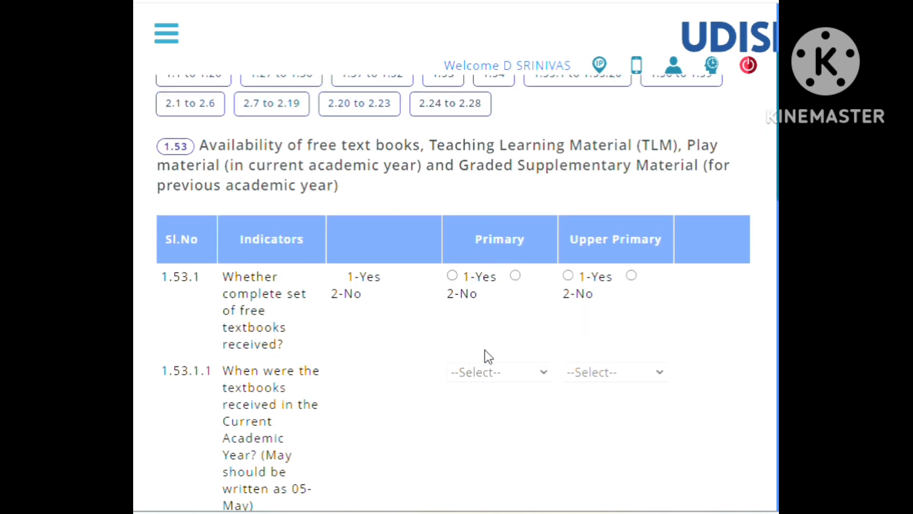
scroll(371, 341, "down", 2)
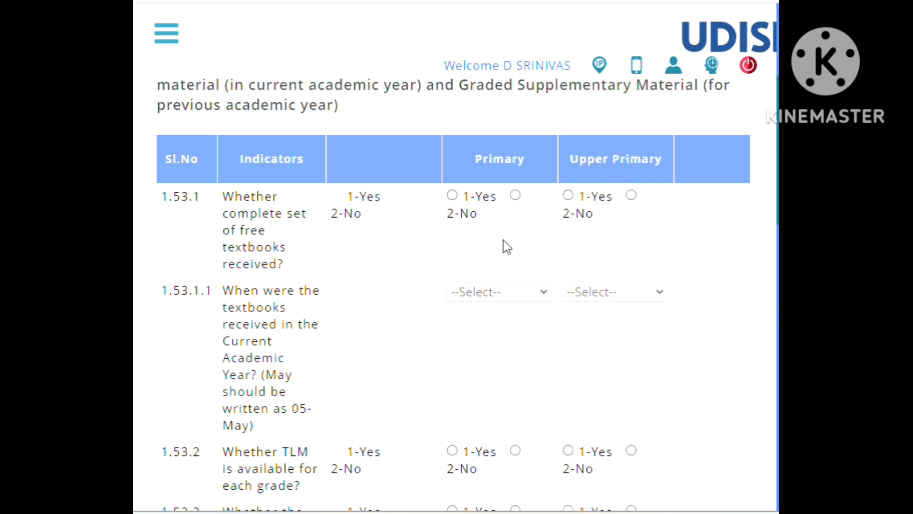
scroll(503, 251, "down", 5)
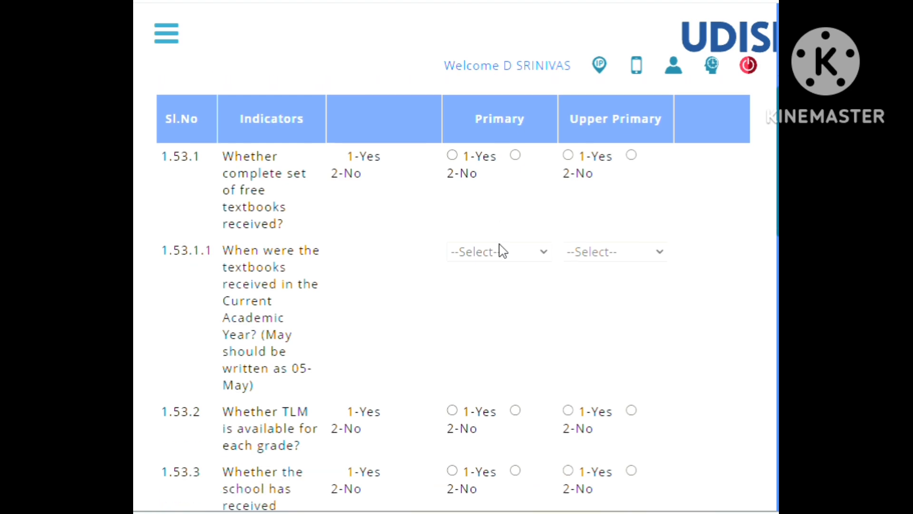
scroll(484, 237, "down", 13)
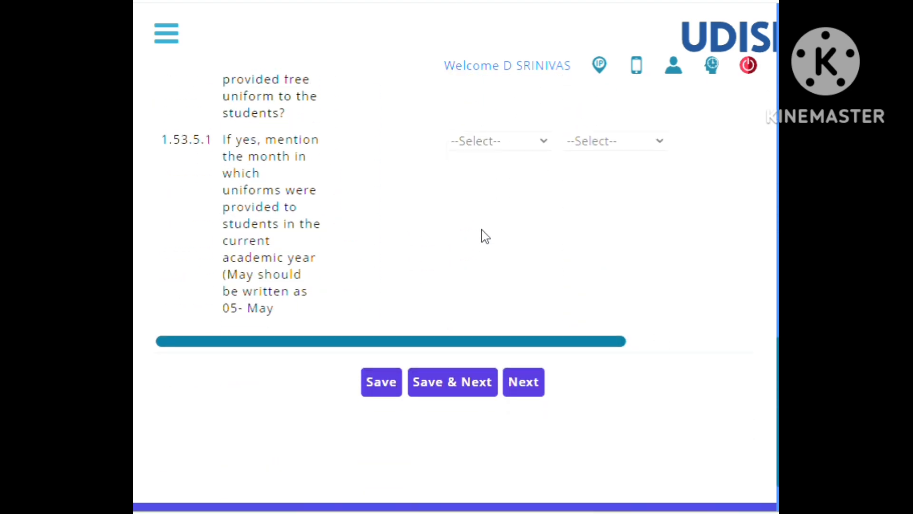
scroll(484, 236, "up", 3)
scroll(484, 236, "down", 2)
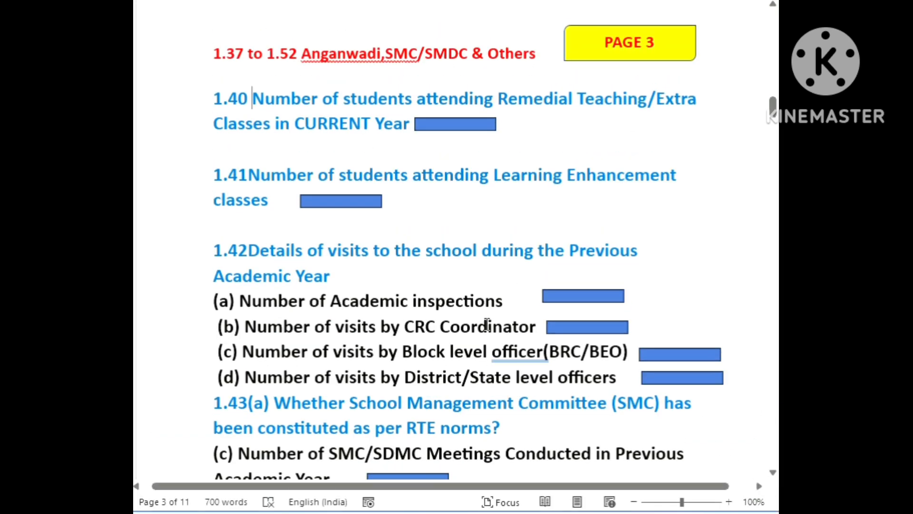
Check Page 4 on 1.53 in the Word guide, return to the UDISE+ form and advance to the 1.54 section.
scroll(371, 322, "down", 3)
scroll(370, 322, "down", 12)
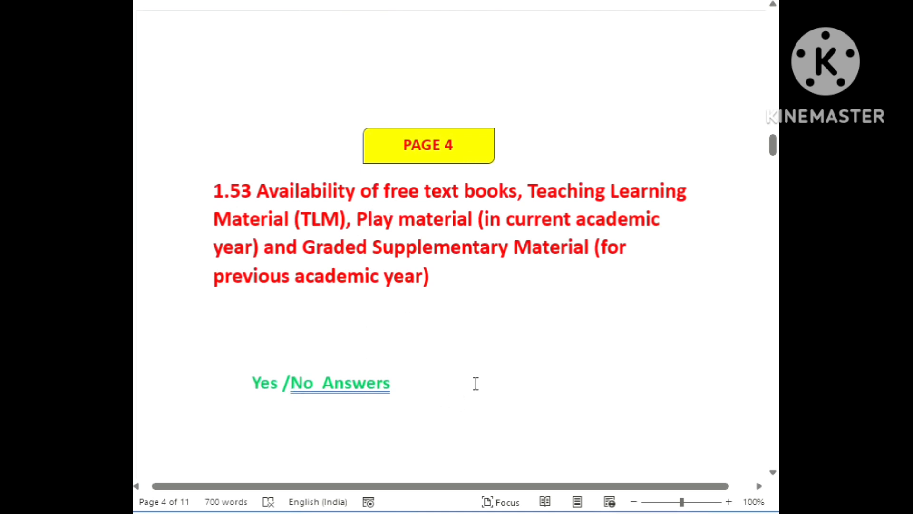
scroll(475, 383, "down", 12)
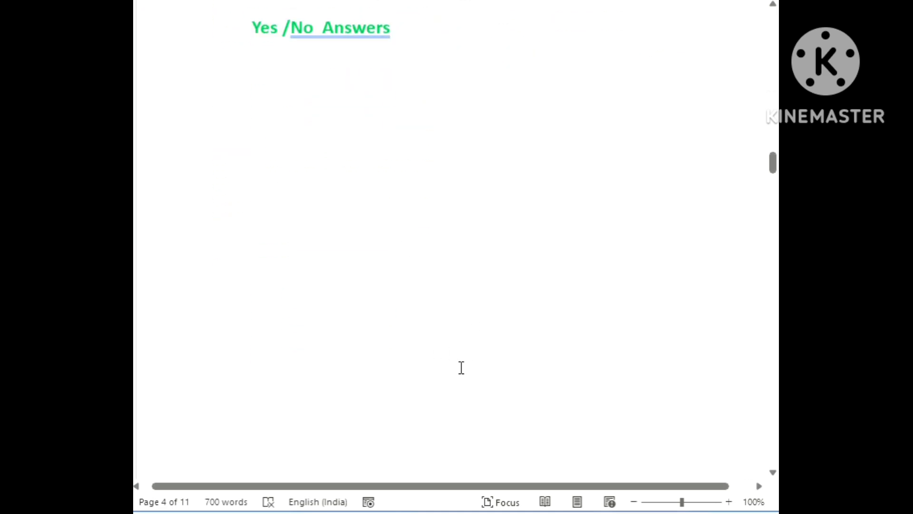
scroll(430, 361, "down", 3)
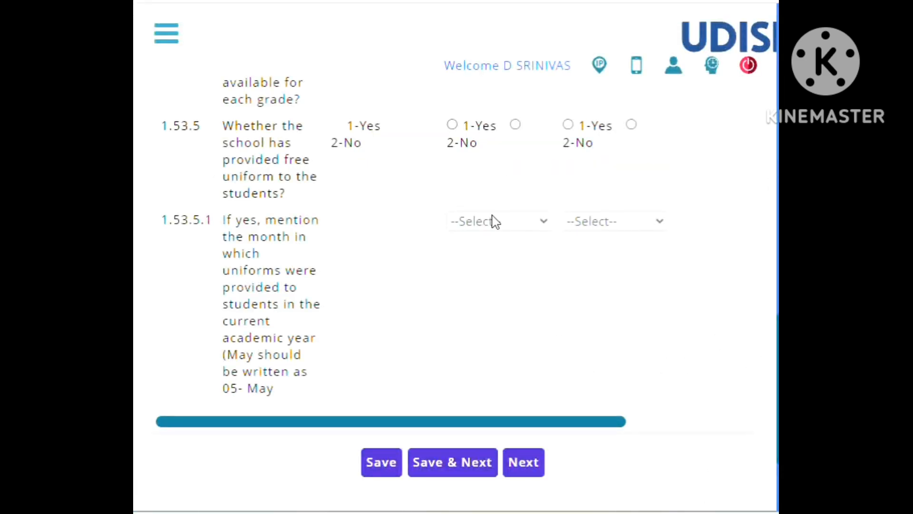
scroll(493, 220, "up", 1)
scroll(492, 244, "down", 1)
scroll(493, 244, "down", 3)
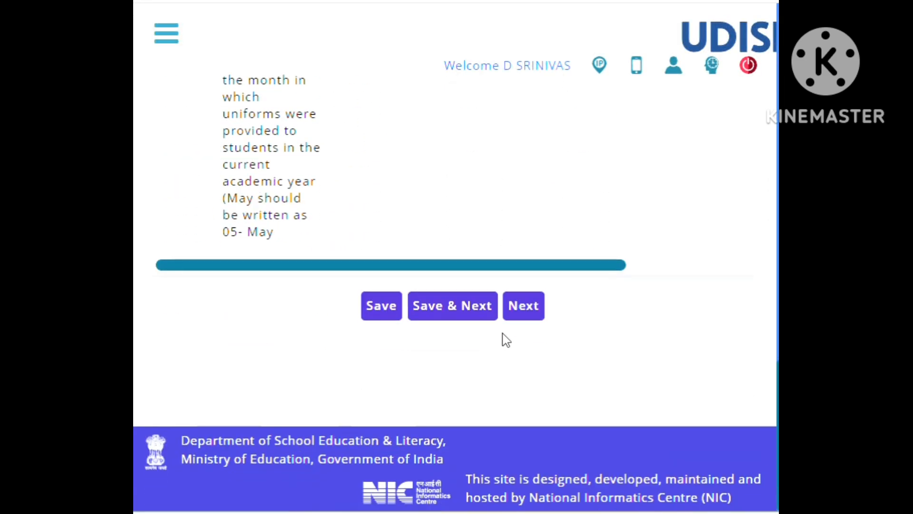
left_click(523, 316)
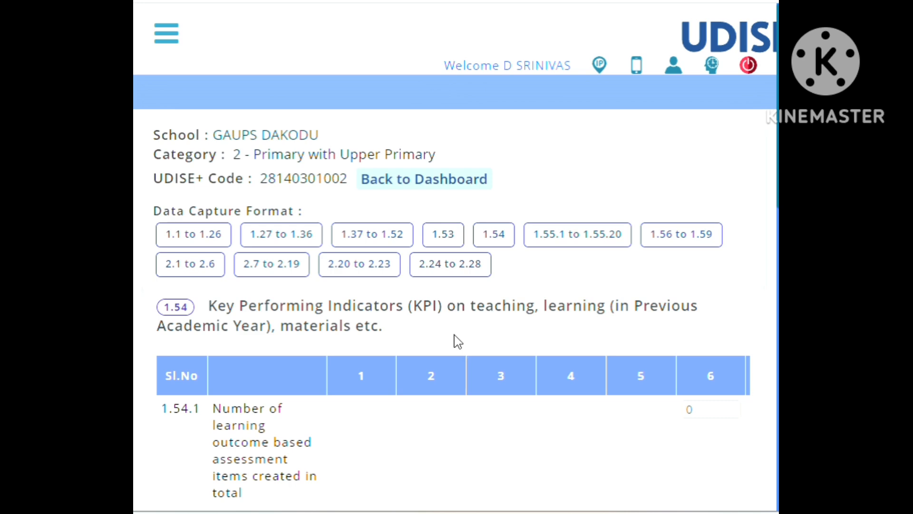
Review indicators 1.54.1 and 1.54.2 on assessment items and academic enrichment activities across the class columns.
scroll(459, 335, "down", 3)
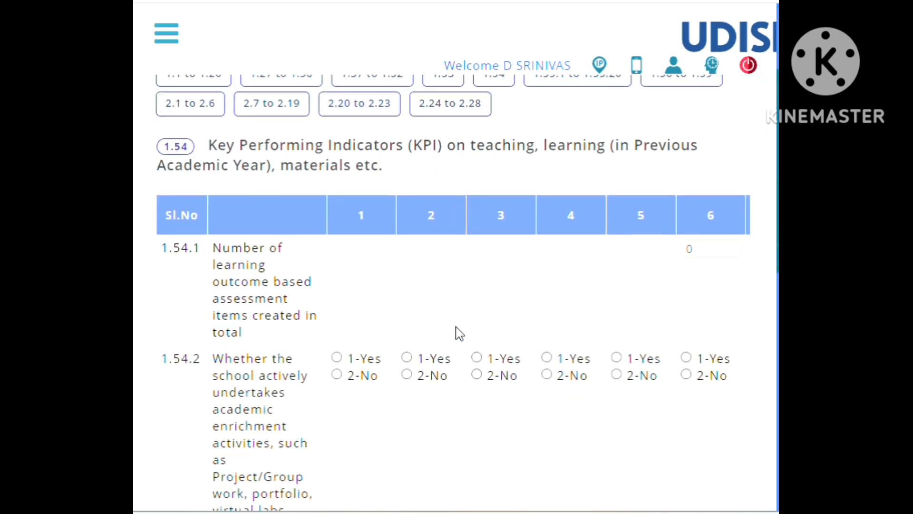
scroll(454, 309, "down", 2)
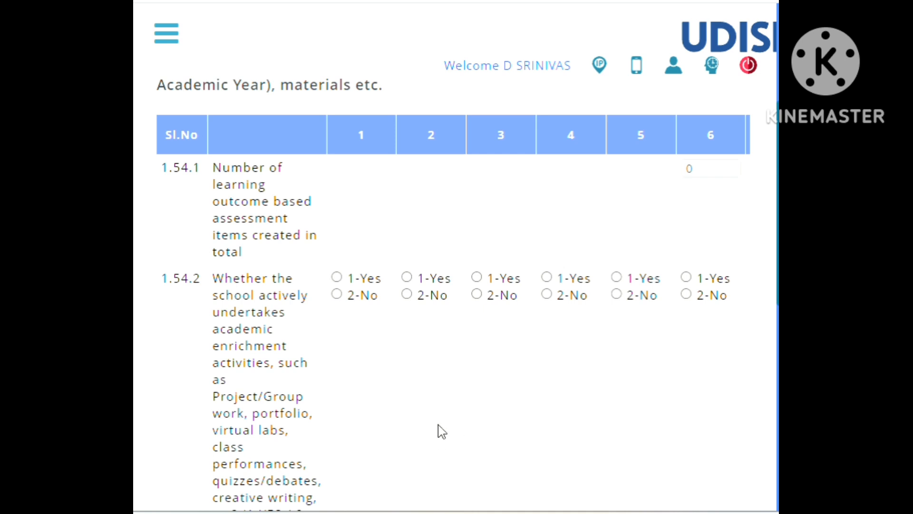
scroll(442, 431, "right", 5)
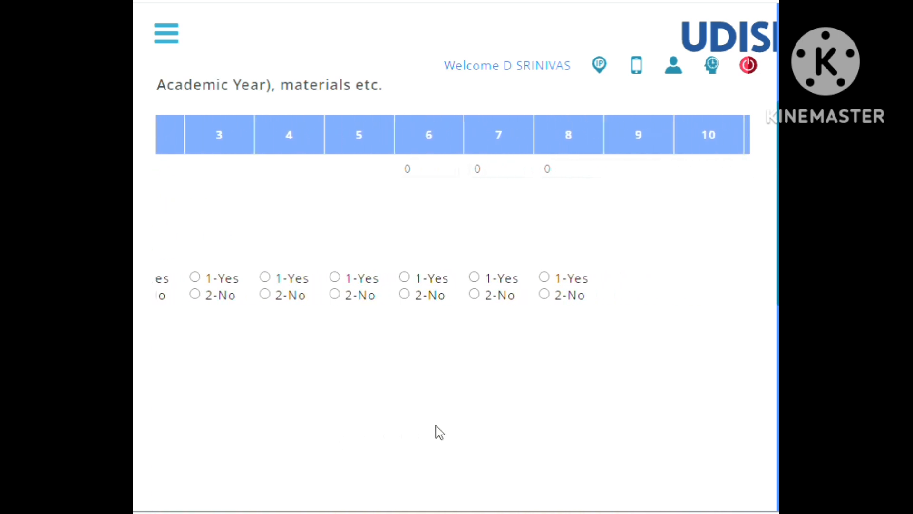
scroll(439, 433, "left", 5)
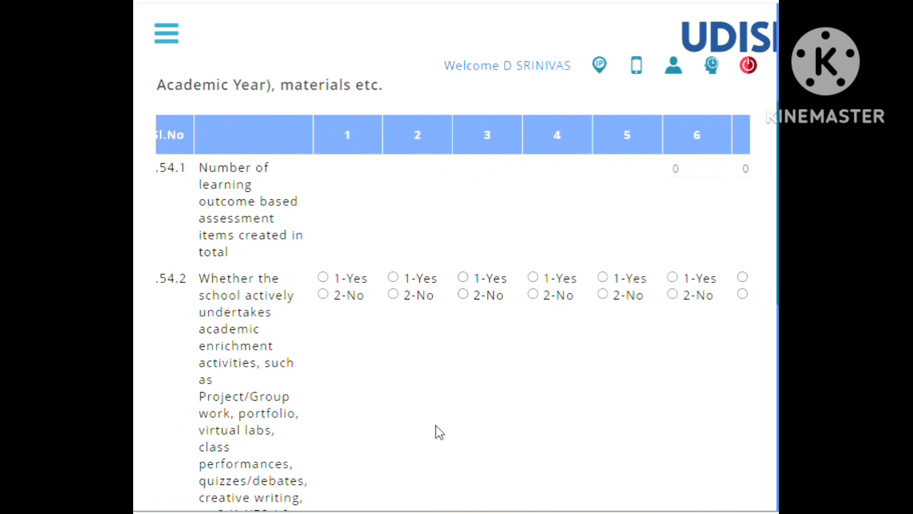
scroll(439, 429, "left", 1)
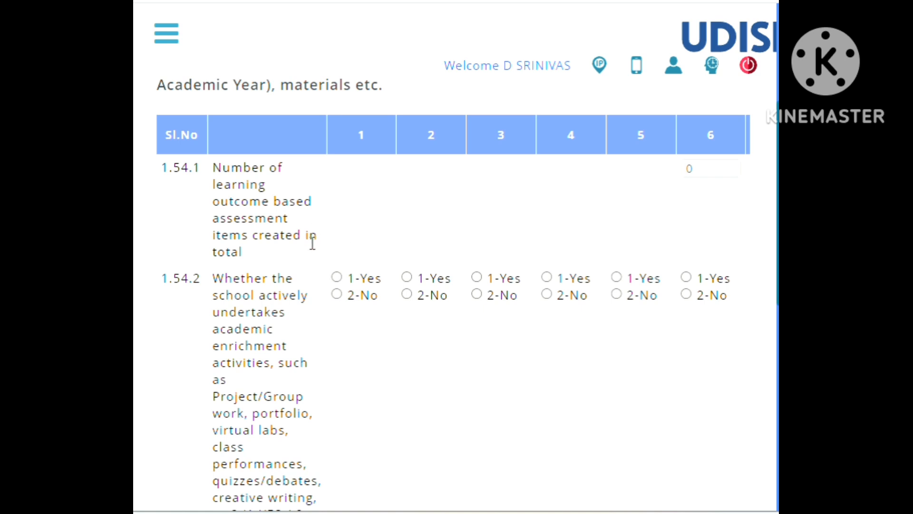
Examine indicator 1.54.1 on learning outcome based assessment items, checking which class columns accept a number.
scroll(313, 243, "right", 1)
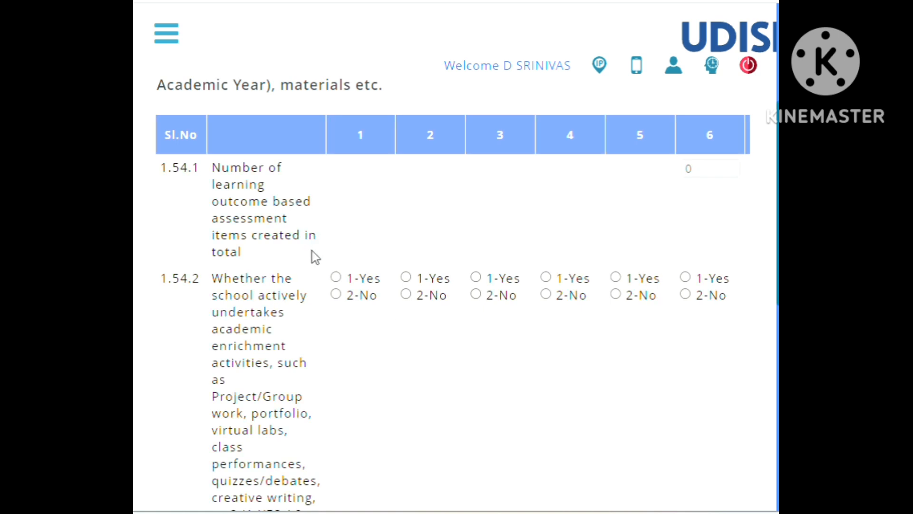
scroll(540, 231, "right", 4)
scroll(542, 227, "left", 4)
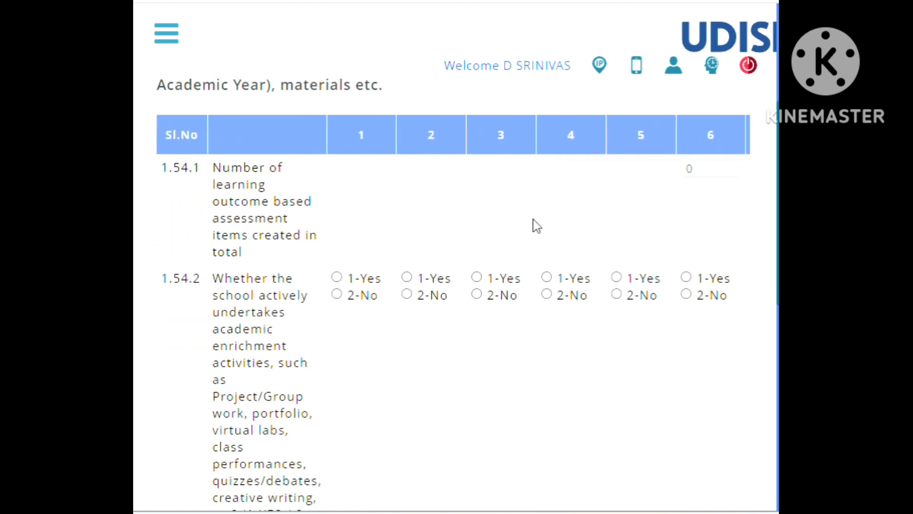
scroll(533, 219, "right", 5)
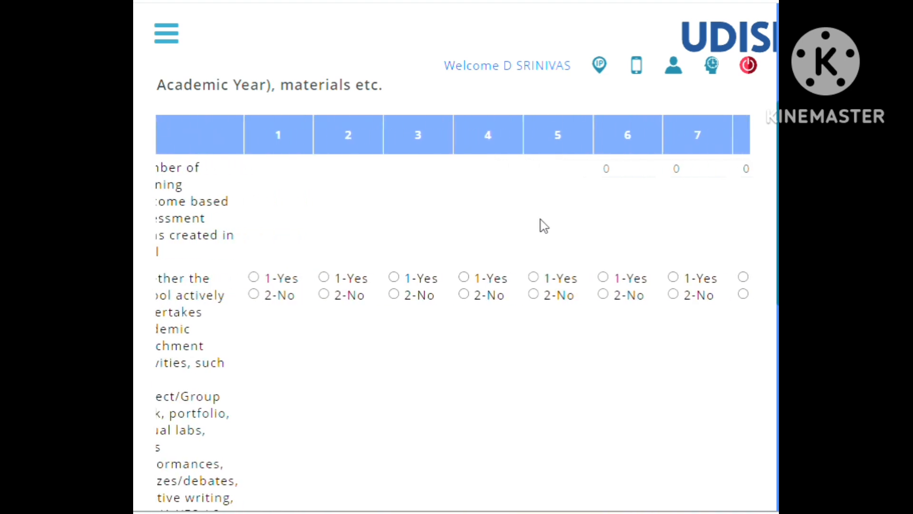
scroll(596, 223, "right", 1)
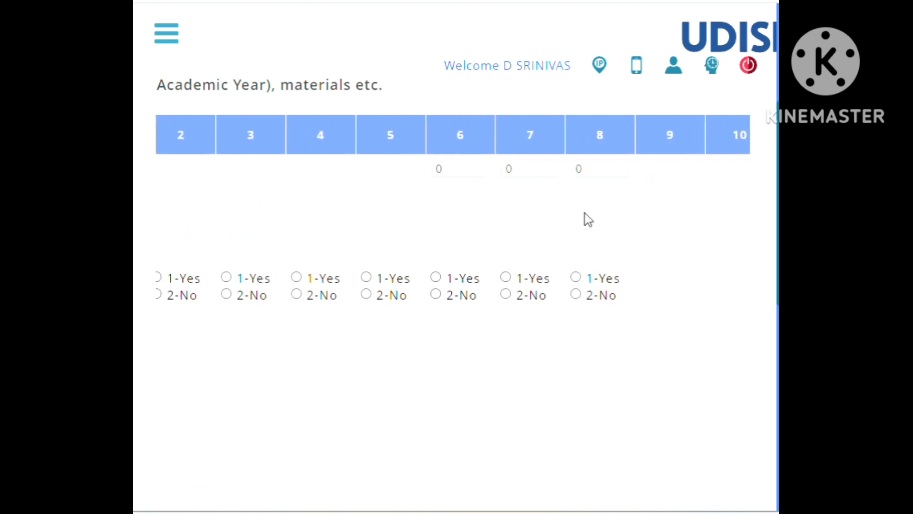
scroll(586, 219, "left", 4)
scroll(581, 218, "right", 2)
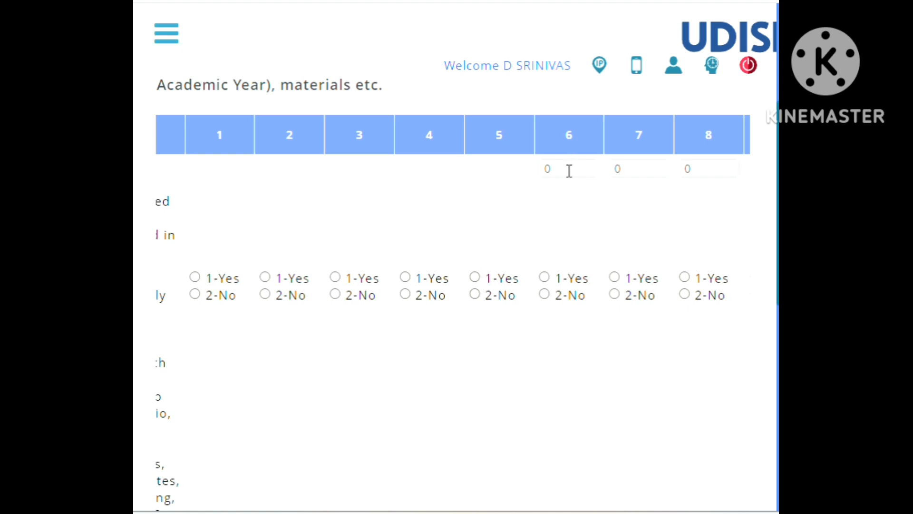
scroll(496, 193, "left", 3)
scroll(476, 200, "left", 1)
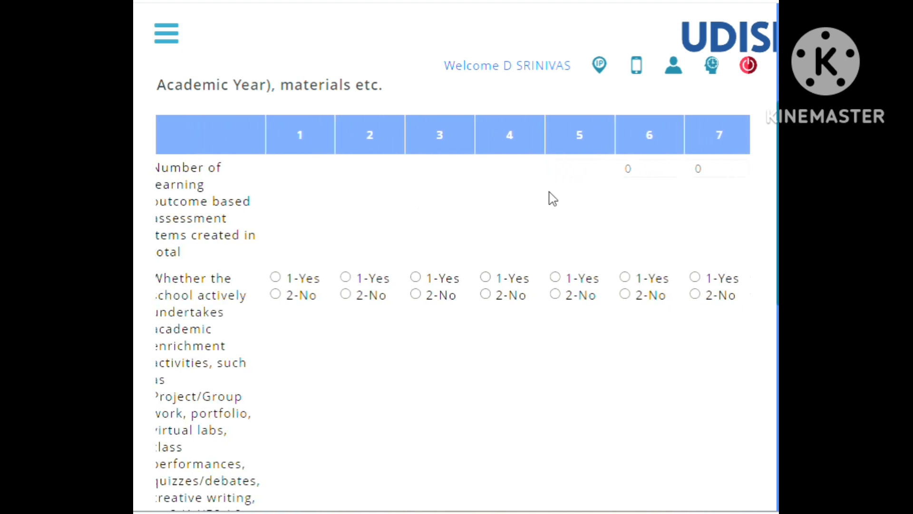
scroll(647, 205, "right", 2)
scroll(571, 214, "left", 4)
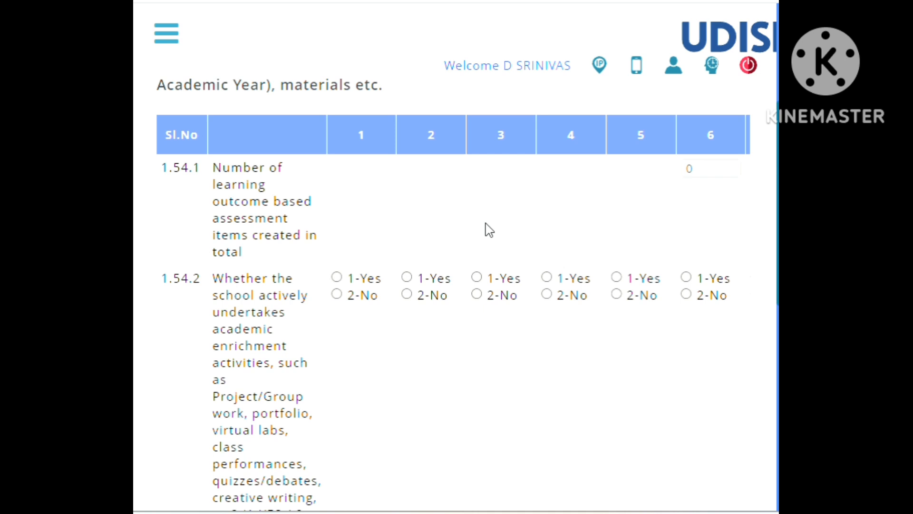
scroll(490, 229, "right", 6)
scroll(485, 229, "left", 4)
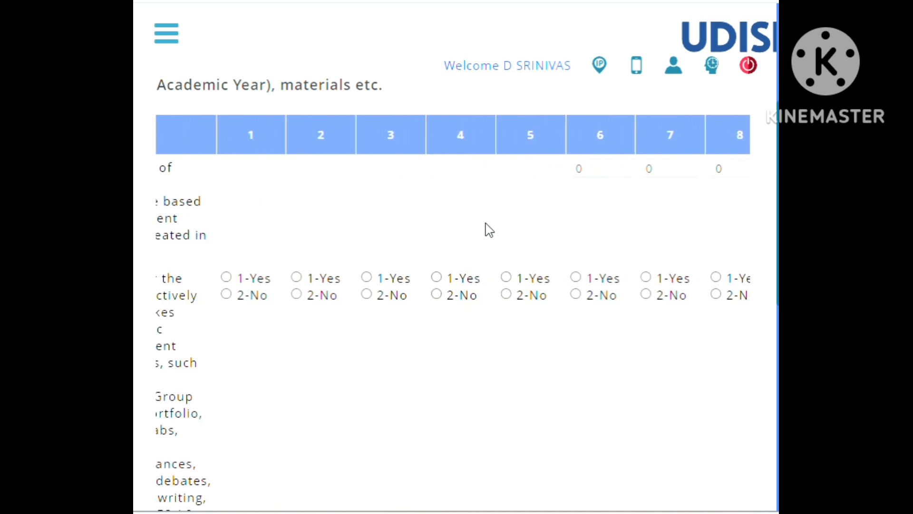
Review indicator 1.54.2 on academic enrichment activities and its Yes/No options for each class.
scroll(327, 252, "down", 2)
scroll(323, 252, "left", 2)
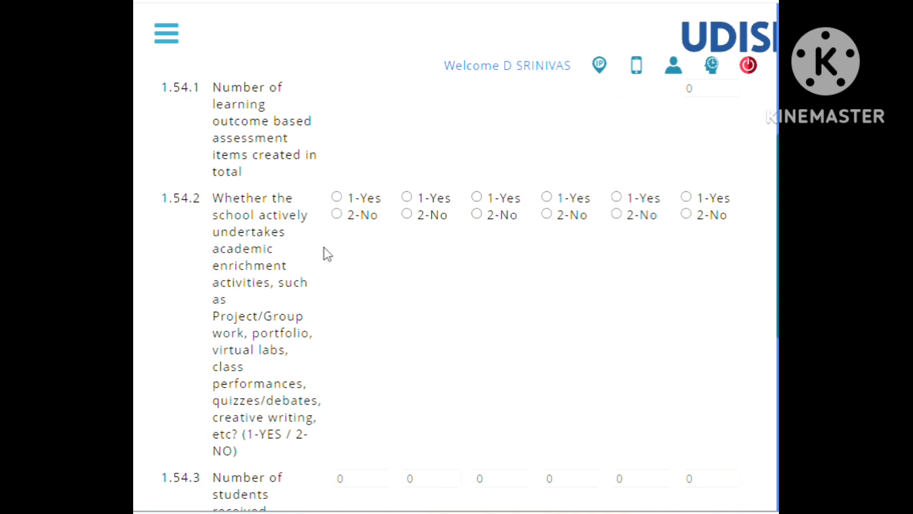
scroll(335, 251, "right", 1)
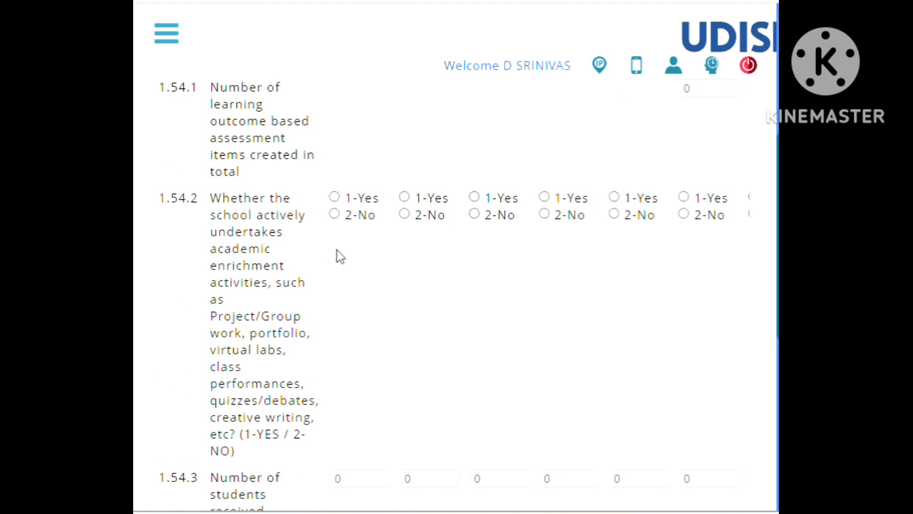
scroll(337, 252, "left", 1)
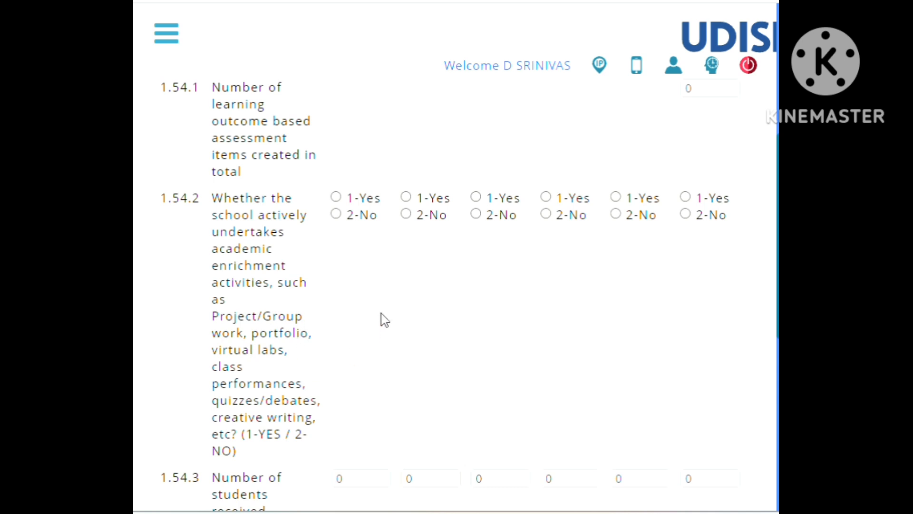
Review indicators 1.54.3 on cyber safety orientation and 1.54.4 on psycho-social training, and advance to the 1.55 section without saving.
scroll(385, 319, "down", 5)
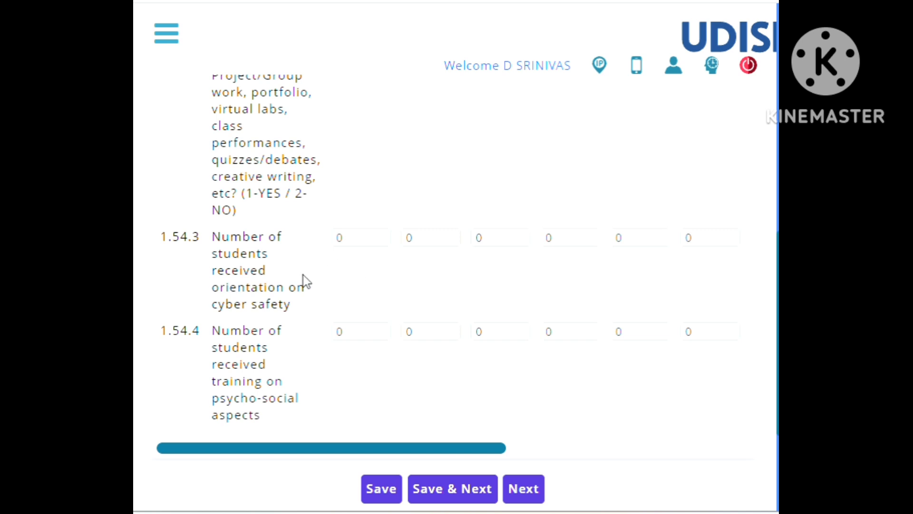
scroll(304, 282, "down", 2)
scroll(302, 279, "up", 2)
scroll(673, 278, "right", 5)
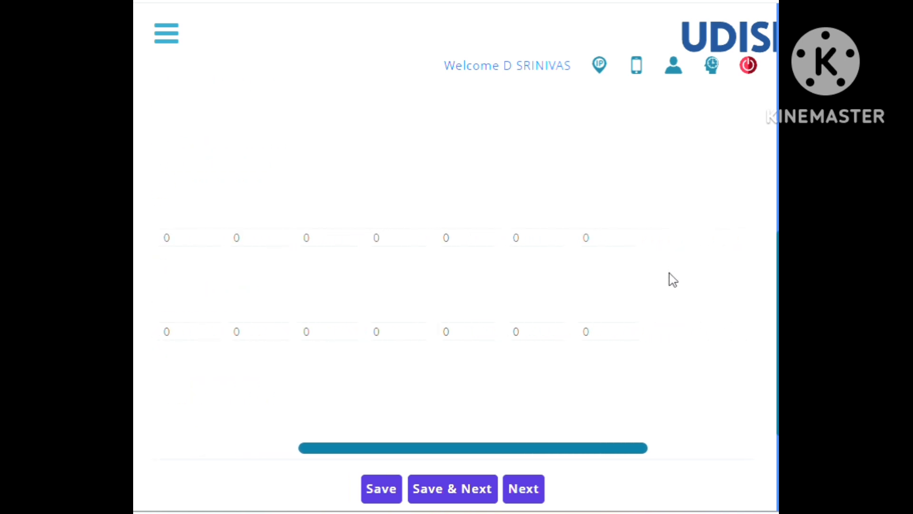
scroll(669, 274, "left", 5)
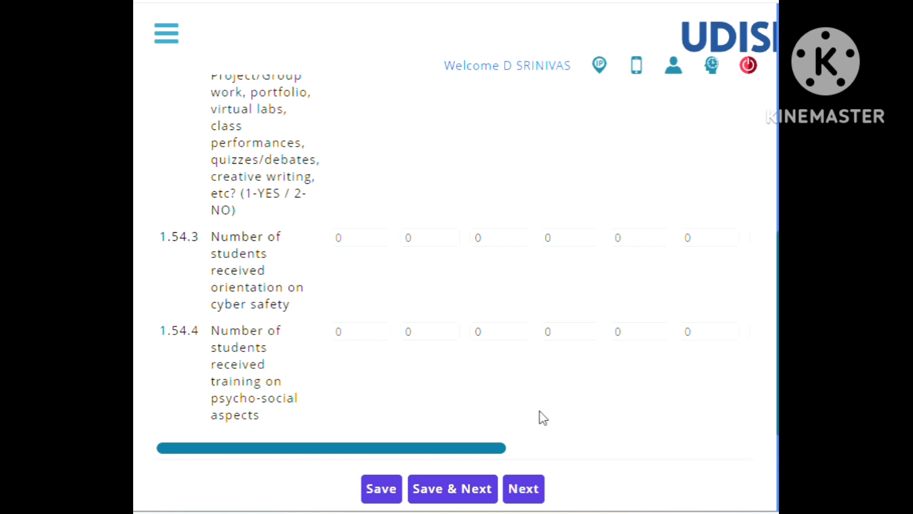
left_click(529, 490)
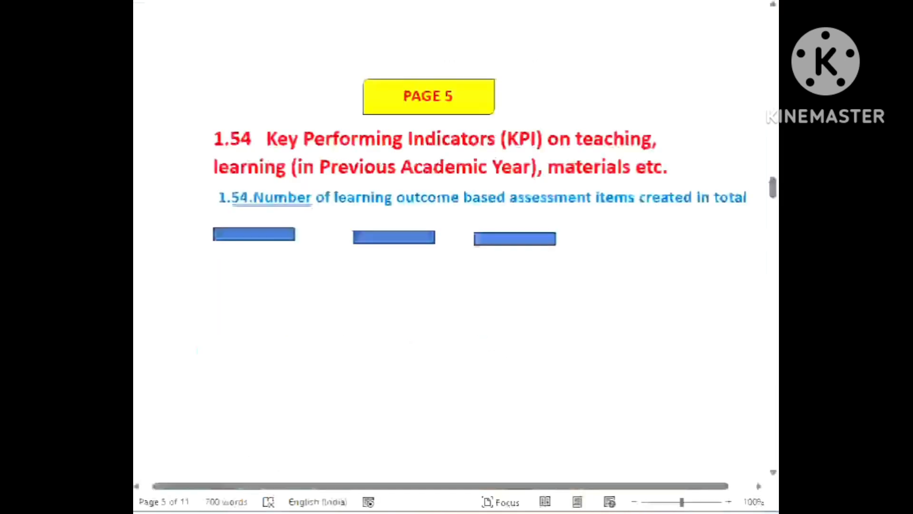
Check Page 5 on 1.54 and Page 6 on 1.55.1 to 1.55.20 in the Word guide, and return to the UDISE+ form.
scroll(504, 340, "down", 3)
scroll(504, 340, "up", 4)
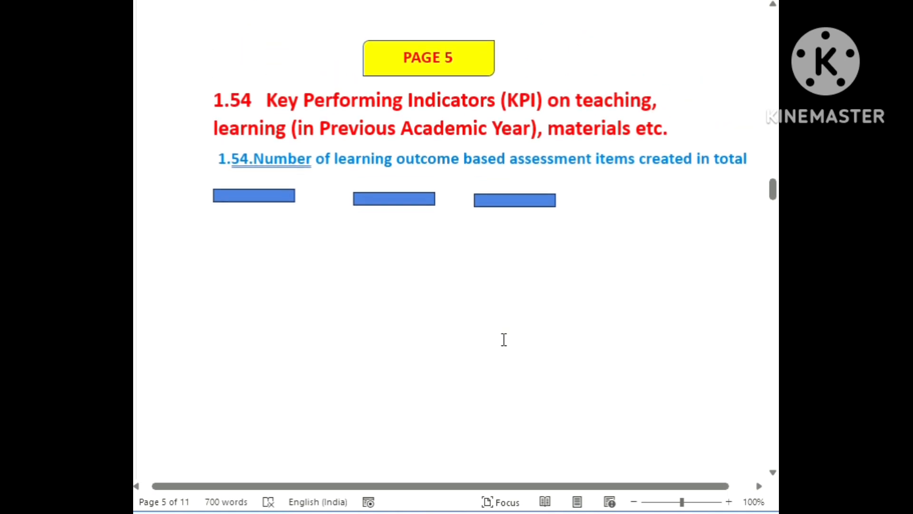
scroll(504, 339, "down", 1)
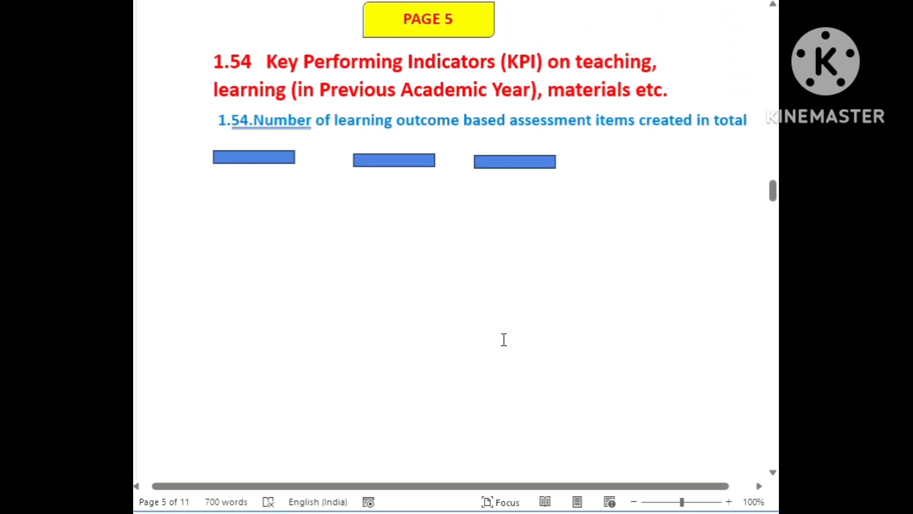
scroll(504, 339, "down", 15)
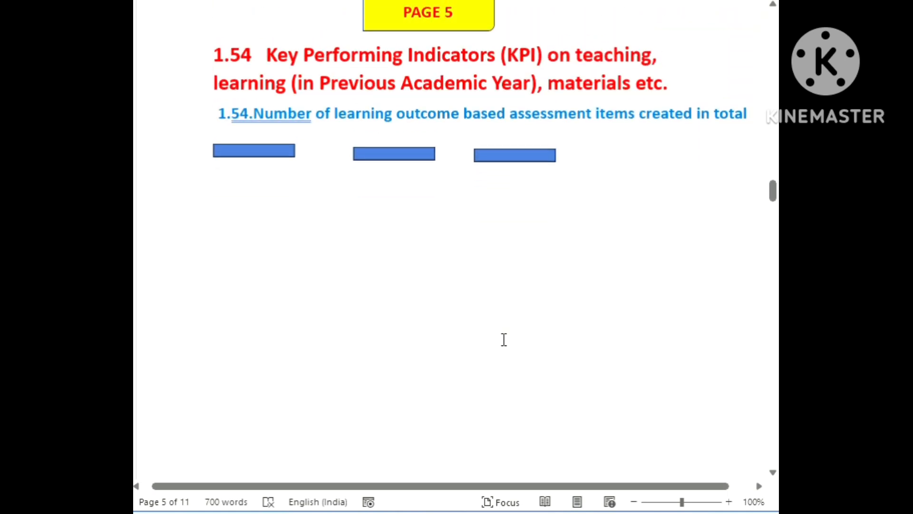
scroll(500, 342, "down", 3)
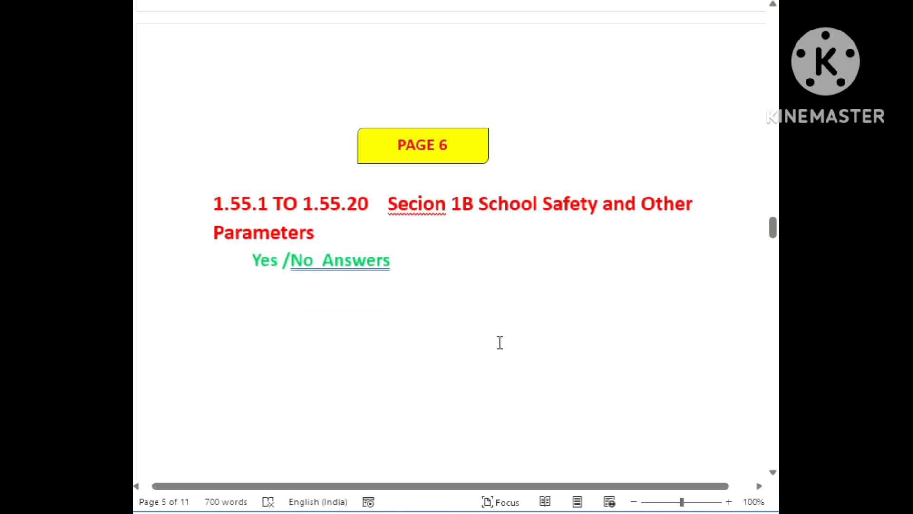
mouse_move(785, 512)
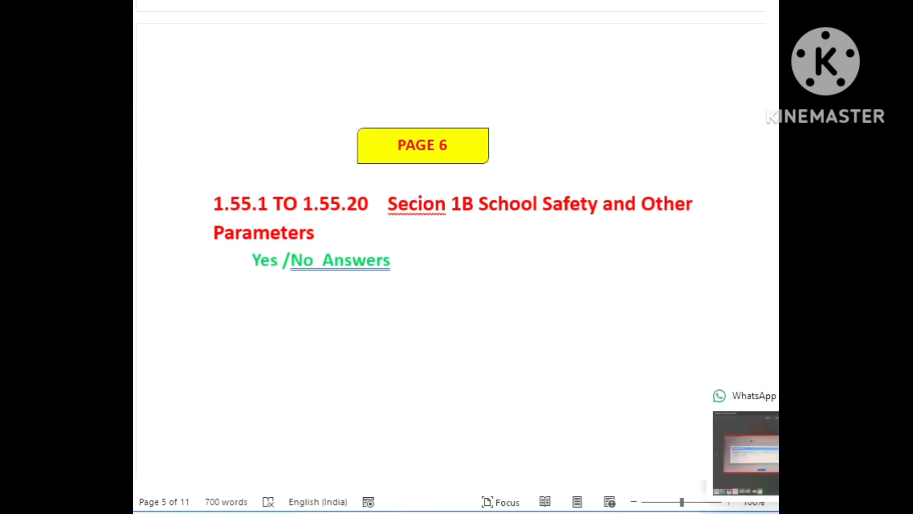
left_click(692, 454)
Review school safety questions 1.55.1 to 1.55.7, covering the disaster plan, safety audits, CCTV, fire extinguishers, nodal teacher and training.
scroll(431, 349, "down", 3)
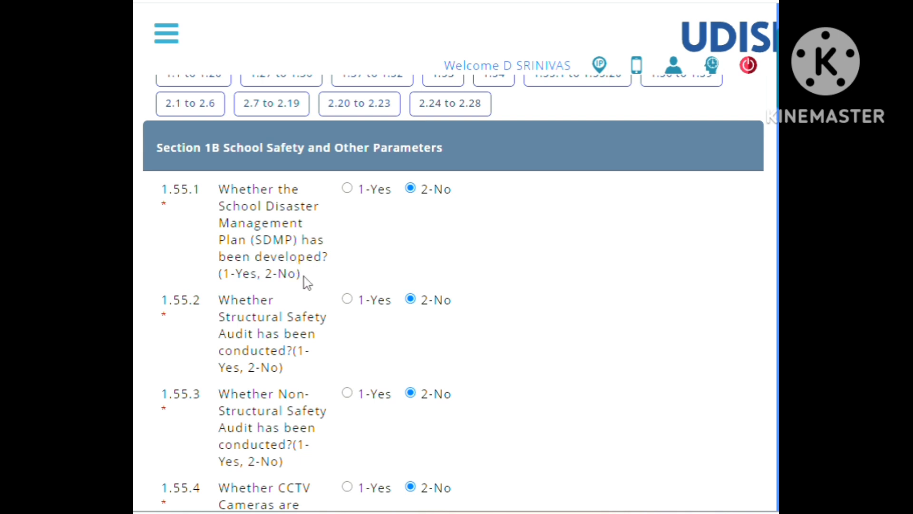
scroll(457, 255, "down", 1)
scroll(458, 256, "down", 3)
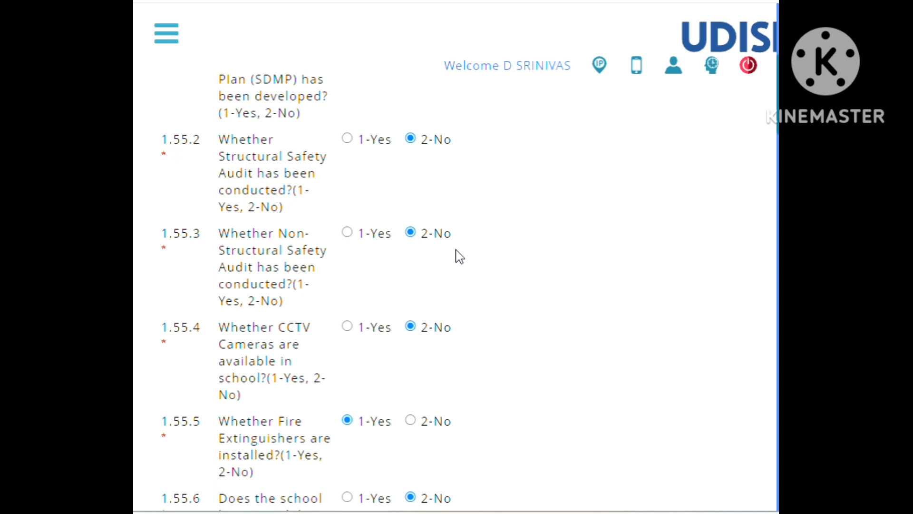
scroll(458, 256, "down", 3)
scroll(458, 256, "up", 3)
scroll(458, 191, "down", 5)
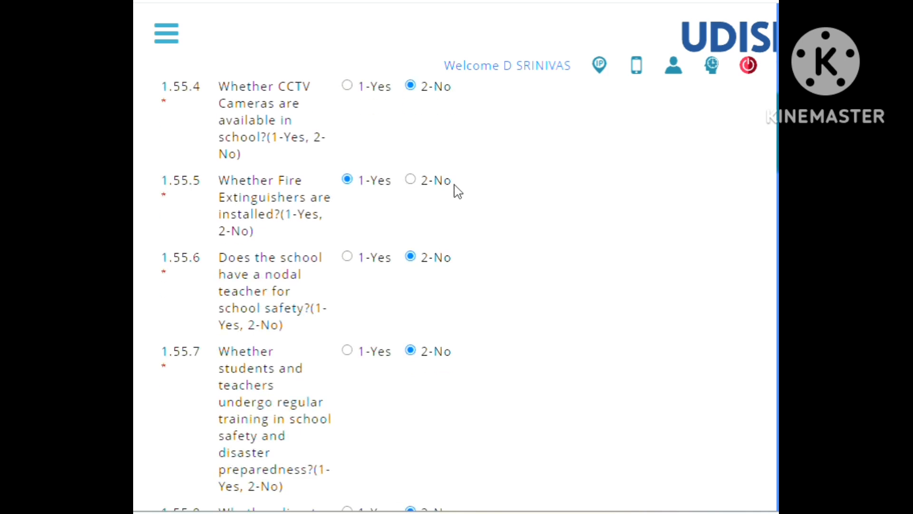
scroll(458, 191, "up", 5)
scroll(457, 191, "down", 3)
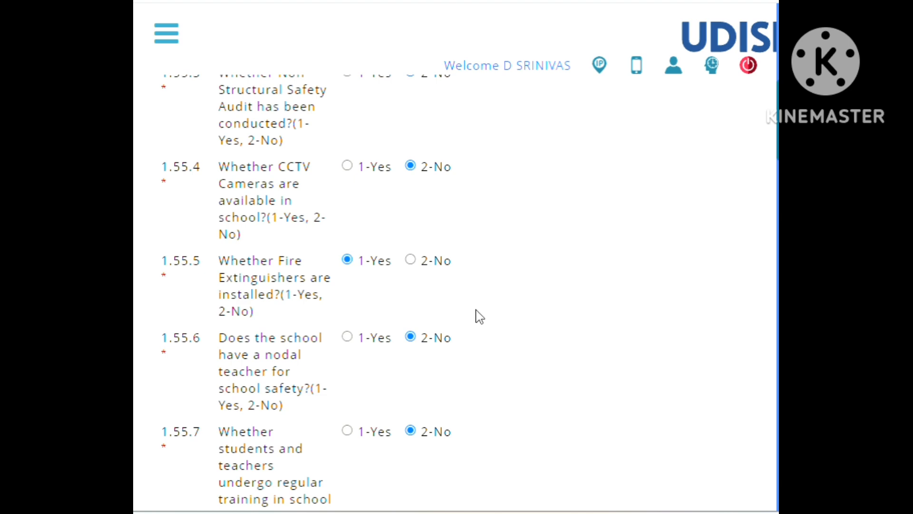
Review the remaining safety questions through 1.55.20, leave the answers as they are, and advance to the 1.56 to 1.59 section without saving.
scroll(479, 324, "down", 5)
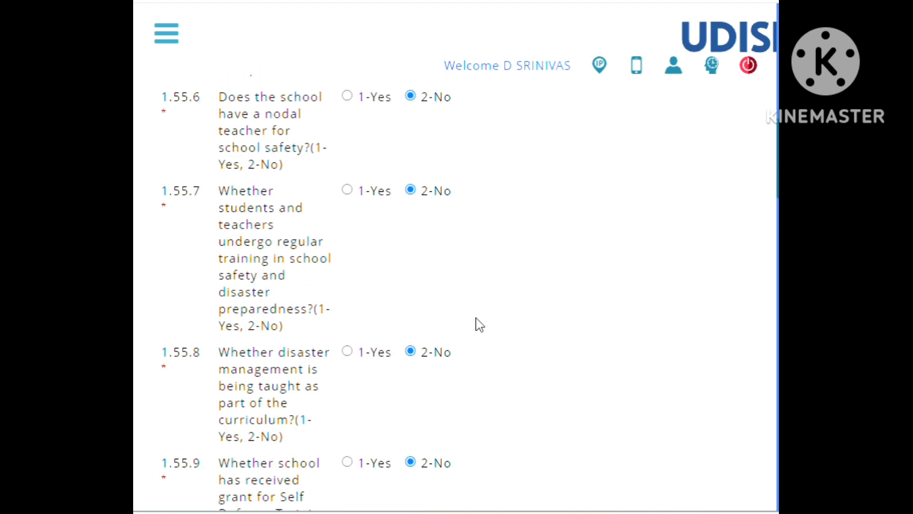
scroll(479, 325, "down", 15)
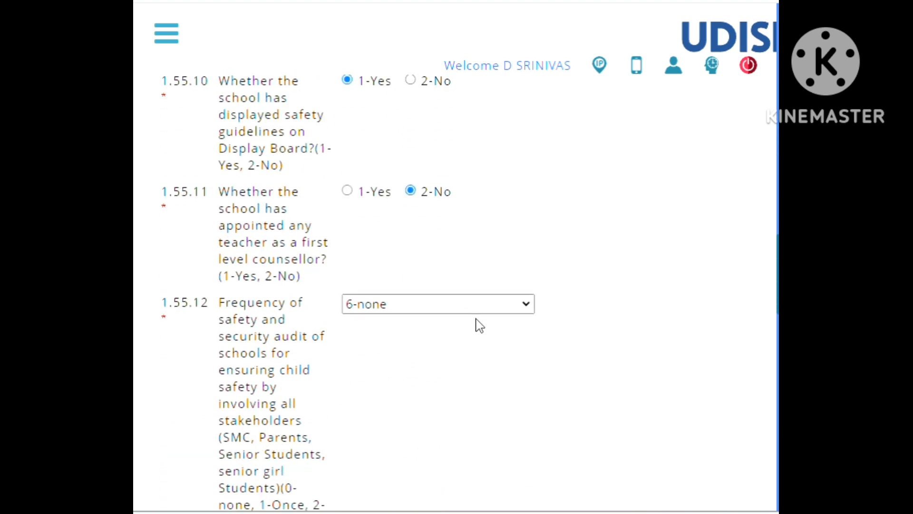
scroll(479, 325, "down", 5)
scroll(479, 325, "down", 10)
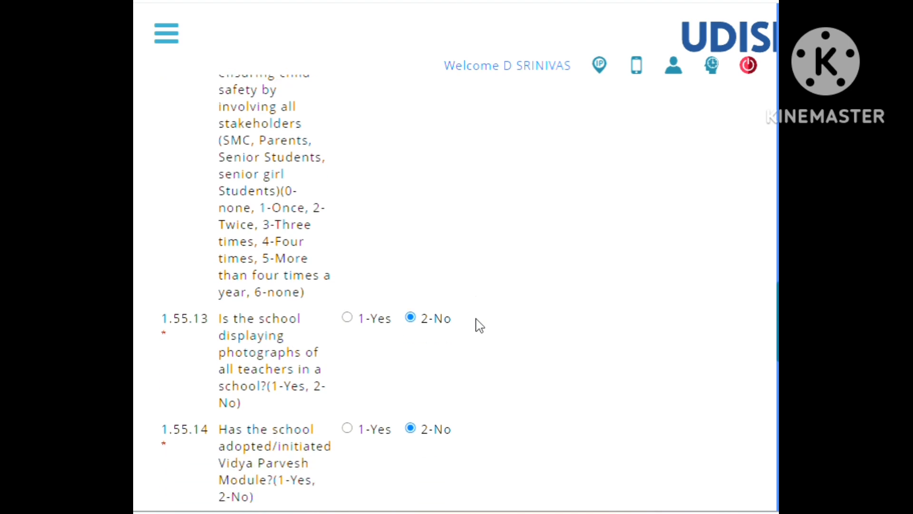
scroll(479, 326, "down", 10)
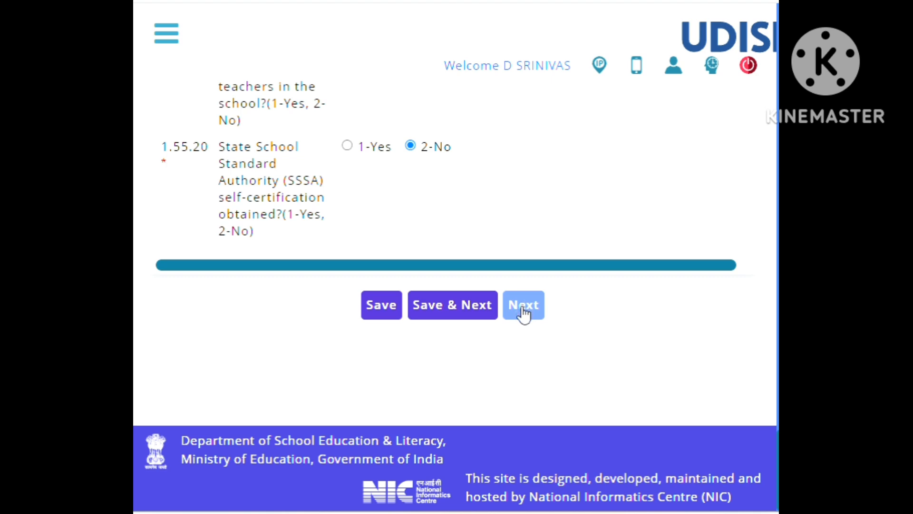
left_click(525, 313)
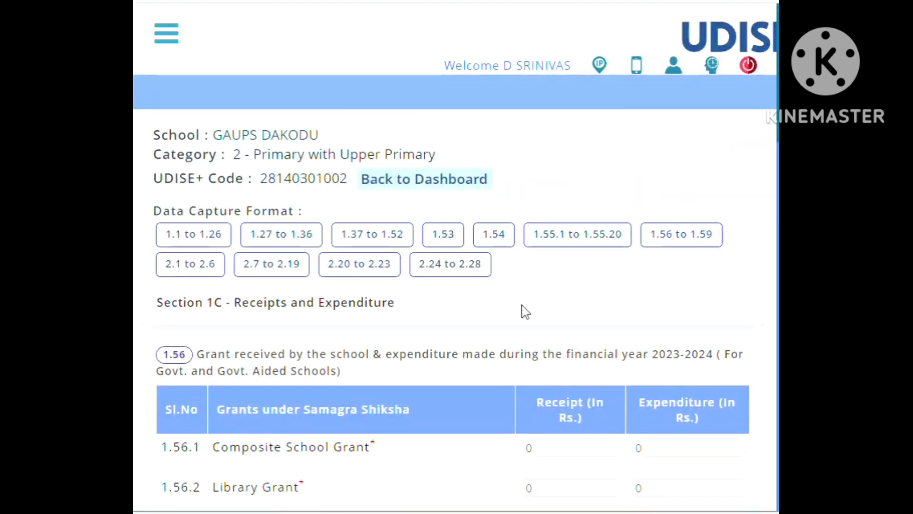
Review the 1.56 table of Samagra Shiksha grants, covering receipt and expenditure for items 1.56.1 to 1.56.7.
scroll(478, 305, "down", 5)
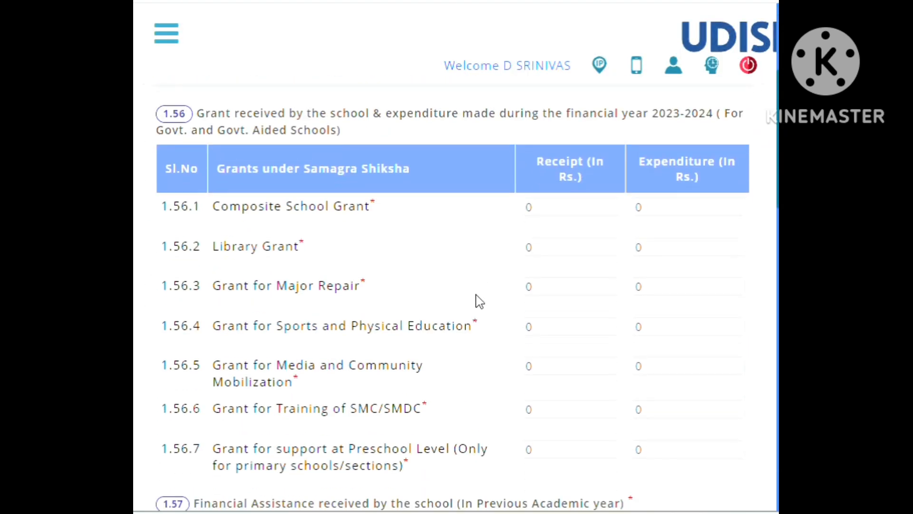
scroll(476, 301, "up", 5)
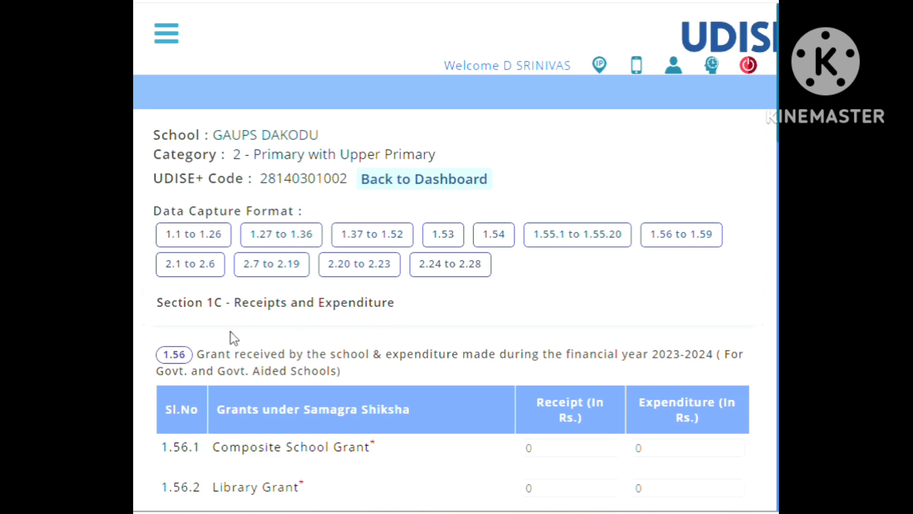
scroll(399, 317, "down", 5)
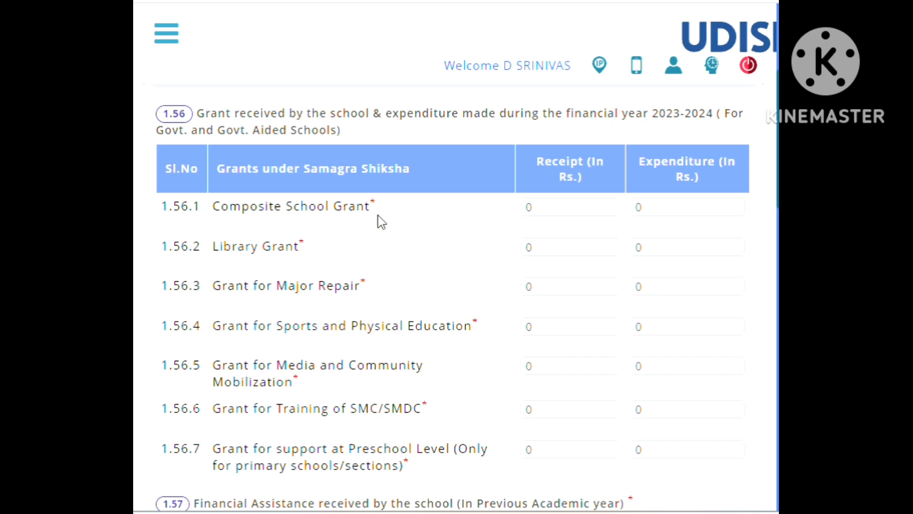
scroll(381, 204, "up", 2)
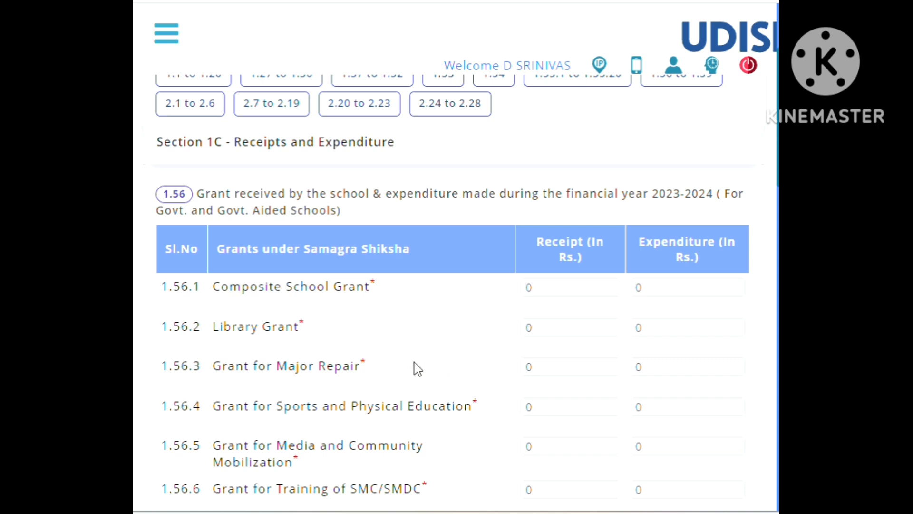
scroll(411, 367, "down", 2)
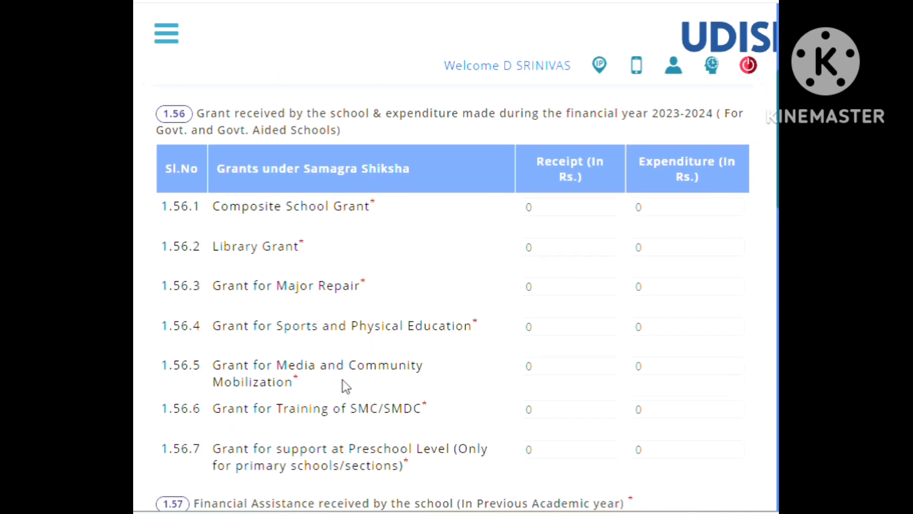
scroll(395, 375, "down", 4)
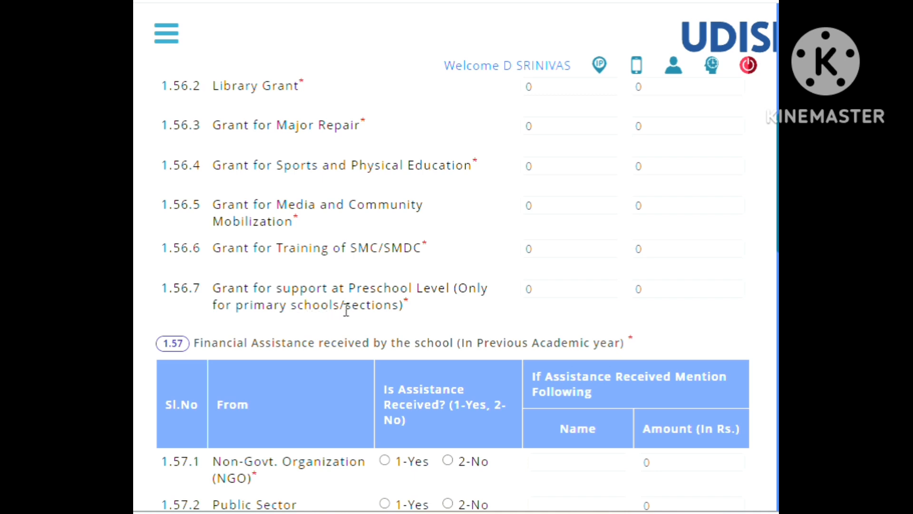
Go back over the 1.56 grants table and review 1.57 Financial Assistance from NGO, PSU, Community and Other, including name and amount.
scroll(345, 287, "up", 3)
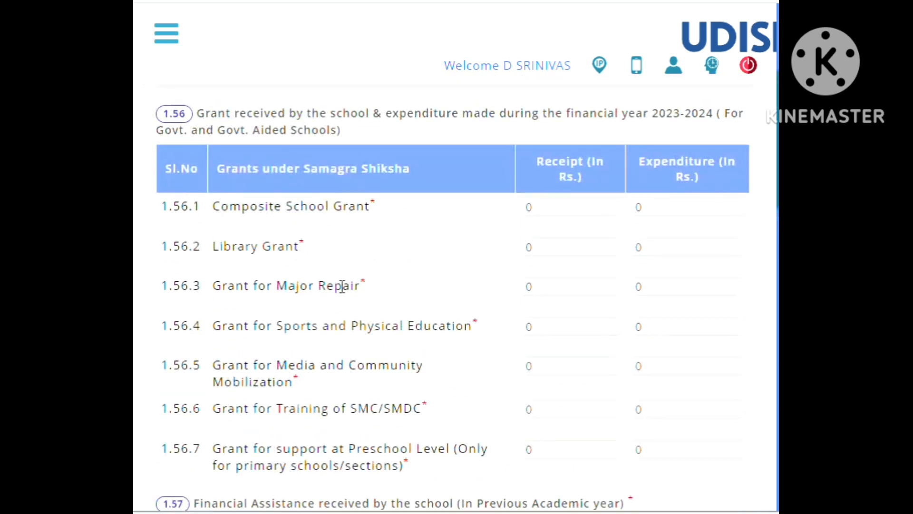
scroll(341, 288, "down", 3)
scroll(342, 288, "up", 2)
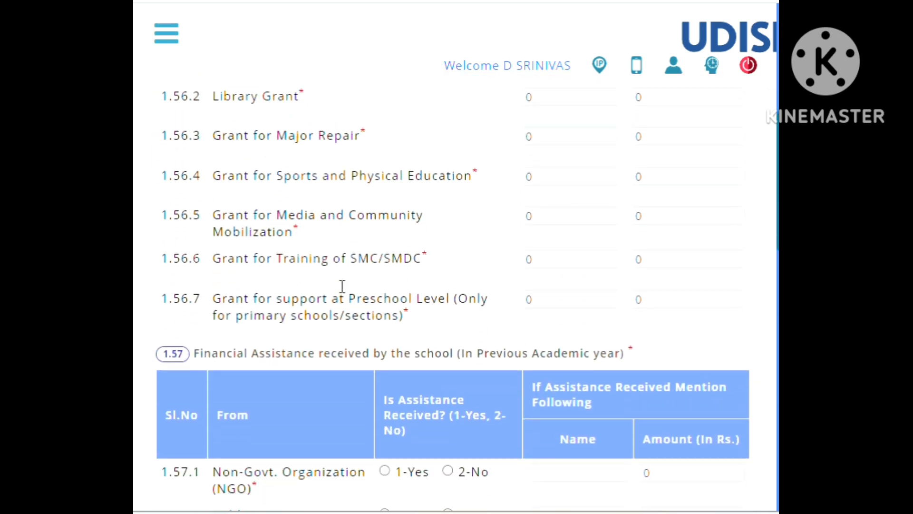
scroll(343, 287, "down", 5)
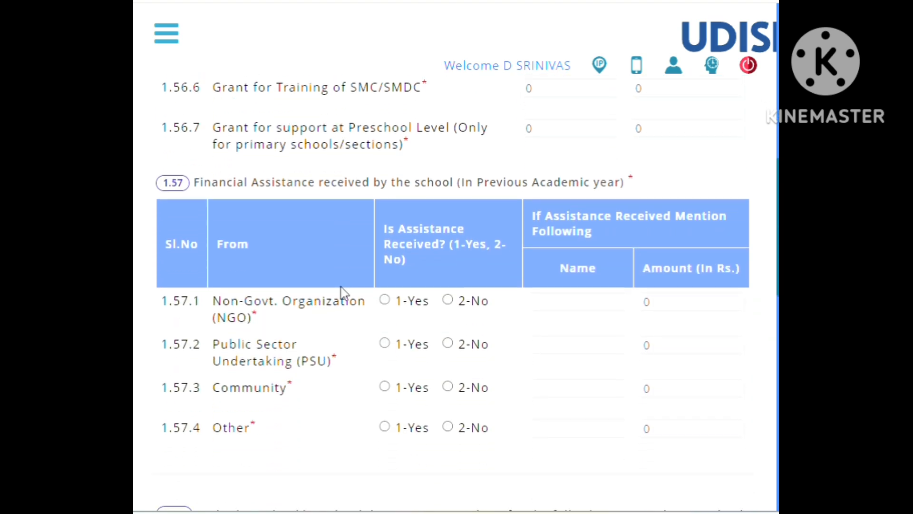
scroll(341, 287, "up", 5)
scroll(342, 288, "down", 5)
scroll(342, 286, "down", 1)
scroll(657, 351, "down", 1)
scroll(656, 352, "down", 6)
scroll(655, 355, "up", 5)
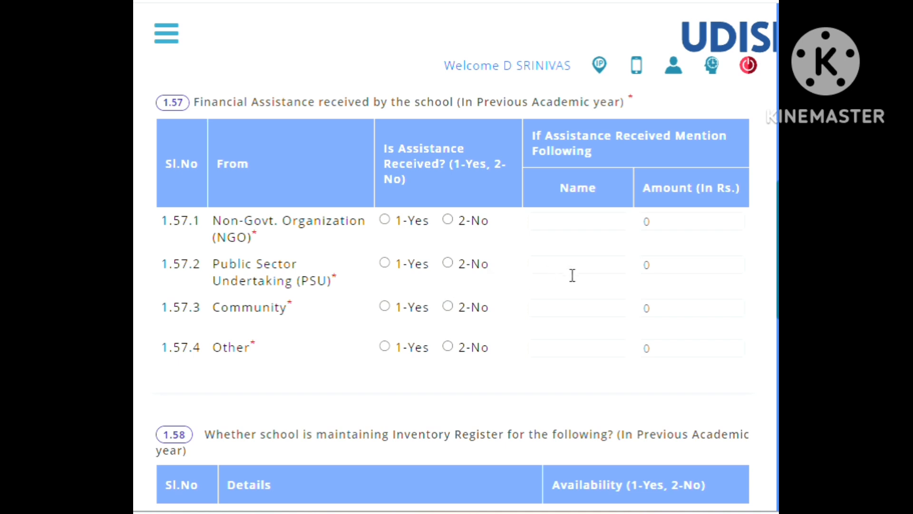
Review the 1.58 inventory register questions and the 1.59 annual expenditure items for maintenance, teachers, construction works and others.
scroll(417, 315, "down", 5)
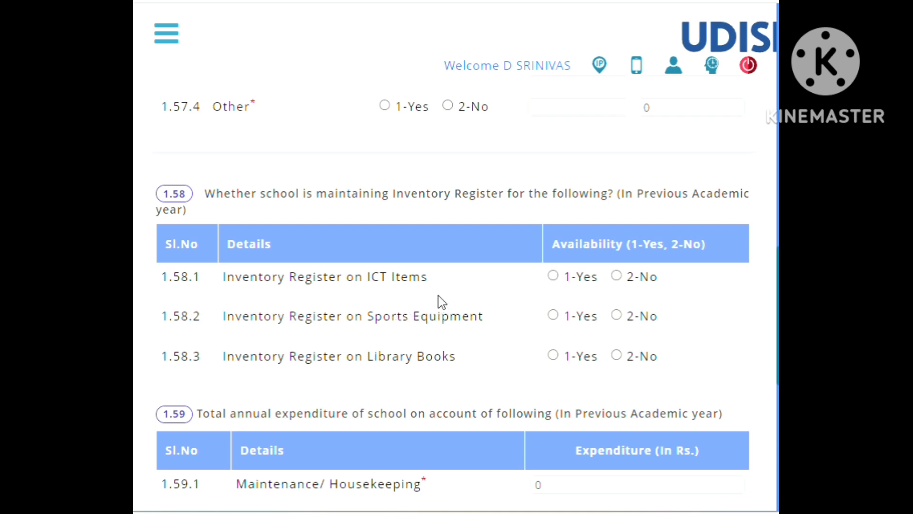
scroll(439, 293, "down", 2)
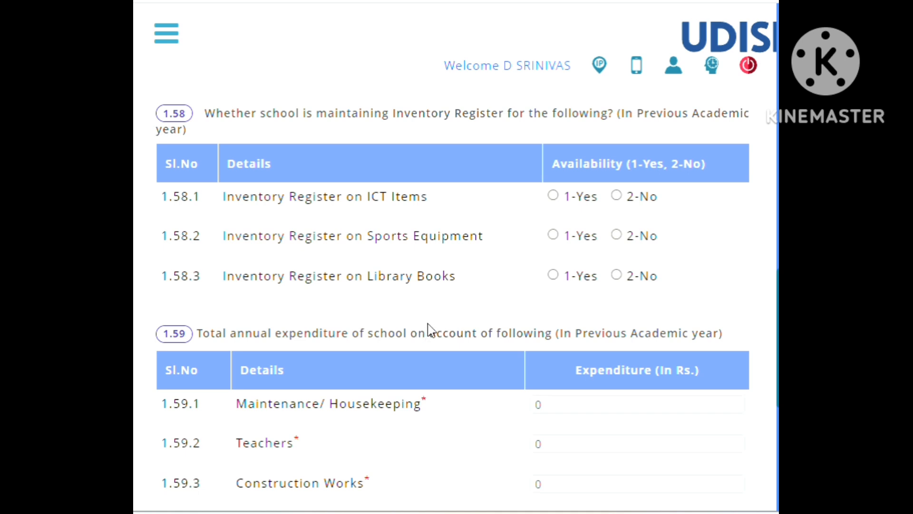
scroll(428, 328, "down", 4)
scroll(430, 329, "up", 2)
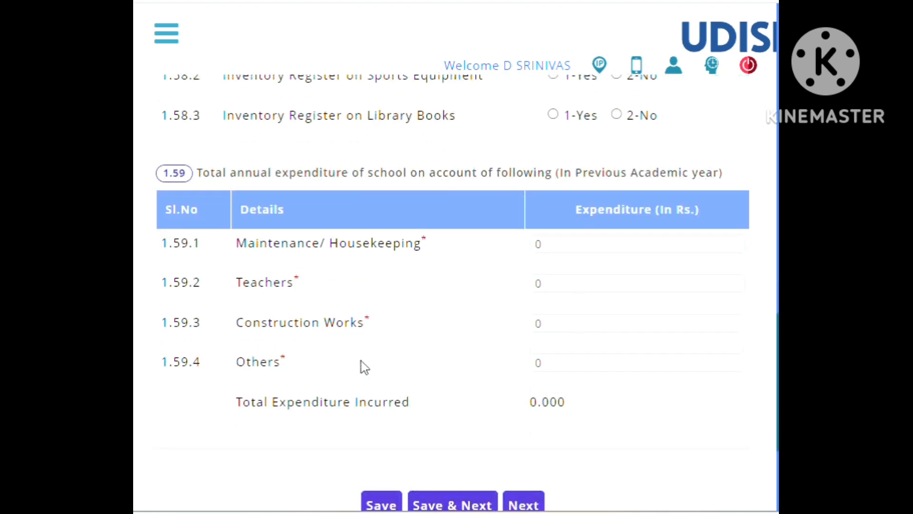
Recheck the tables from 1.56 to 1.59, leave the entries as they are, and advance to the 2.1 to 2.6 section without saving.
scroll(364, 366, "up", 10)
scroll(361, 367, "up", 8)
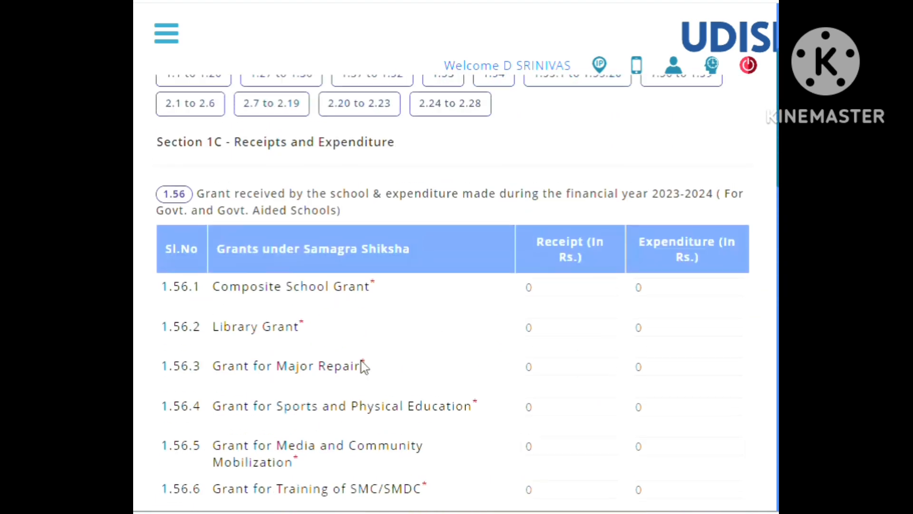
scroll(361, 367, "down", 7)
scroll(394, 269, "down", 8)
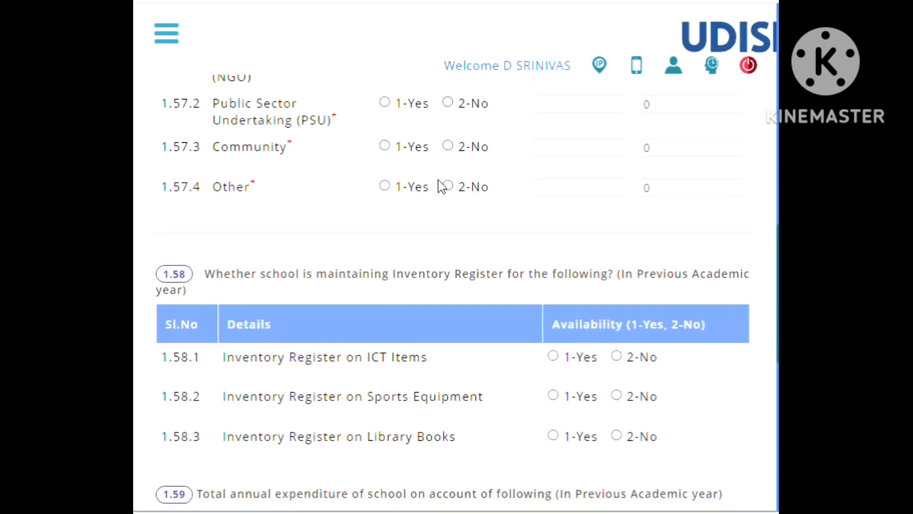
scroll(443, 187, "up", 2)
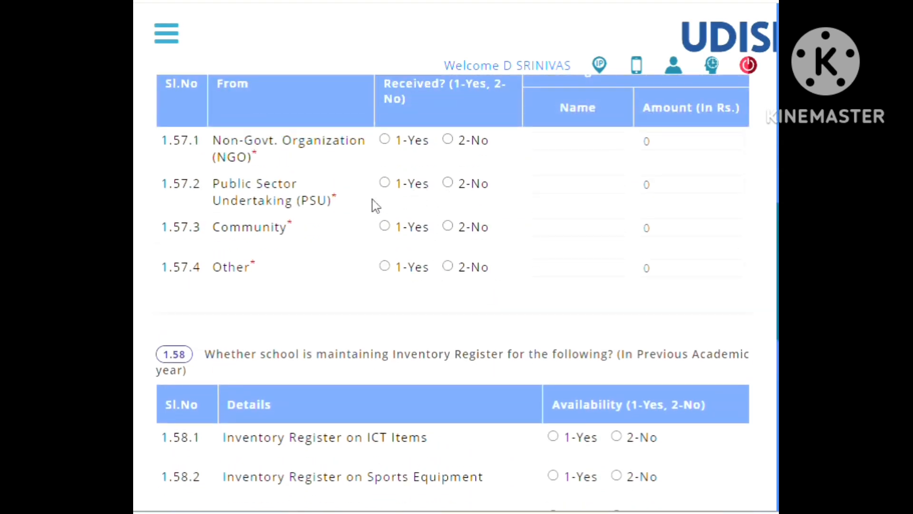
scroll(523, 224, "down", 4)
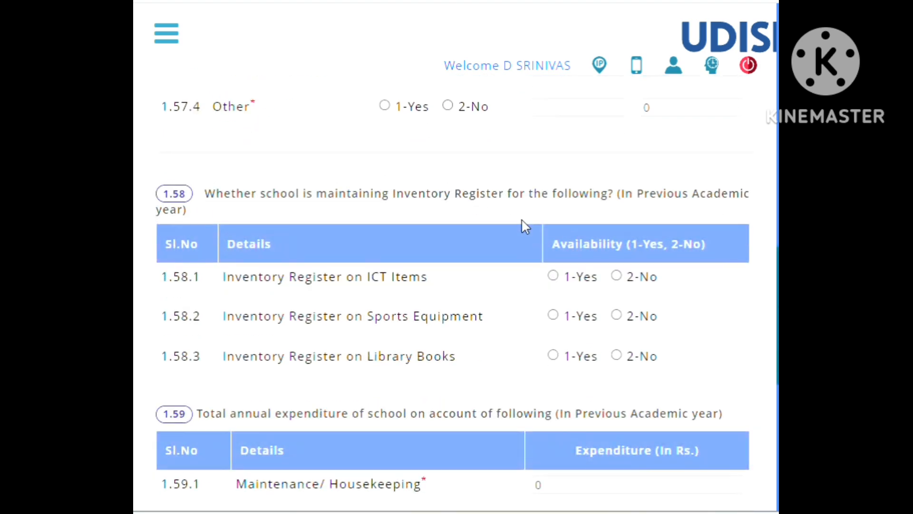
scroll(528, 178, "down", 8)
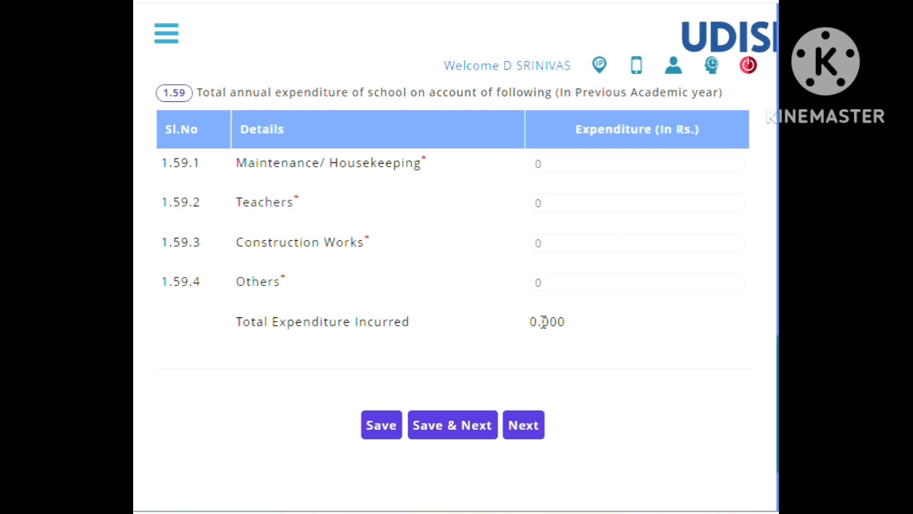
scroll(544, 315, "up", 6)
scroll(545, 321, "down", 8)
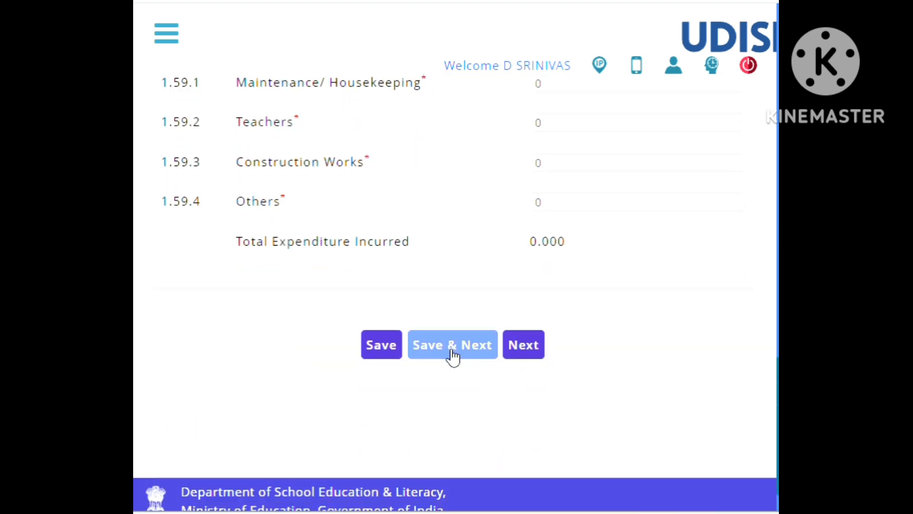
left_click(521, 355)
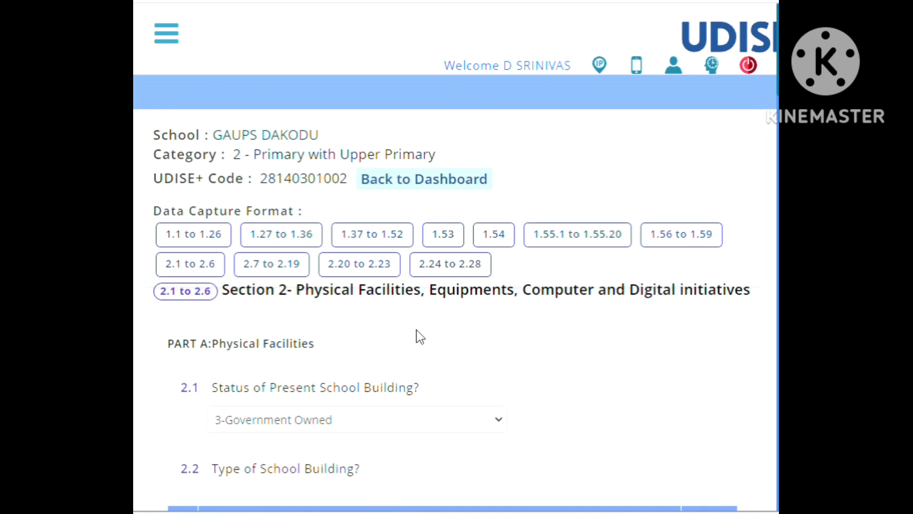
Examine the available options for 2.1 Status of Present School Building, keeping 3-Government Owned selected.
scroll(418, 337, "down", 2)
scroll(406, 326, "down", 2)
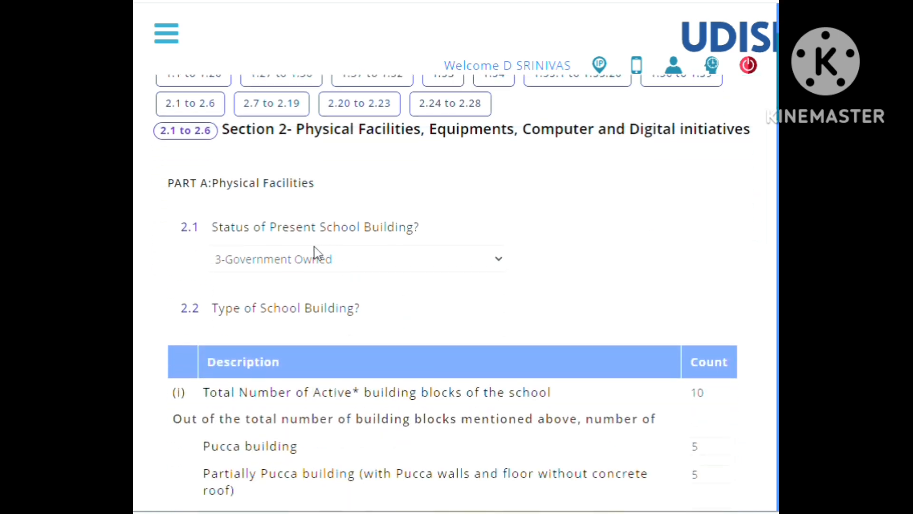
left_click(385, 264)
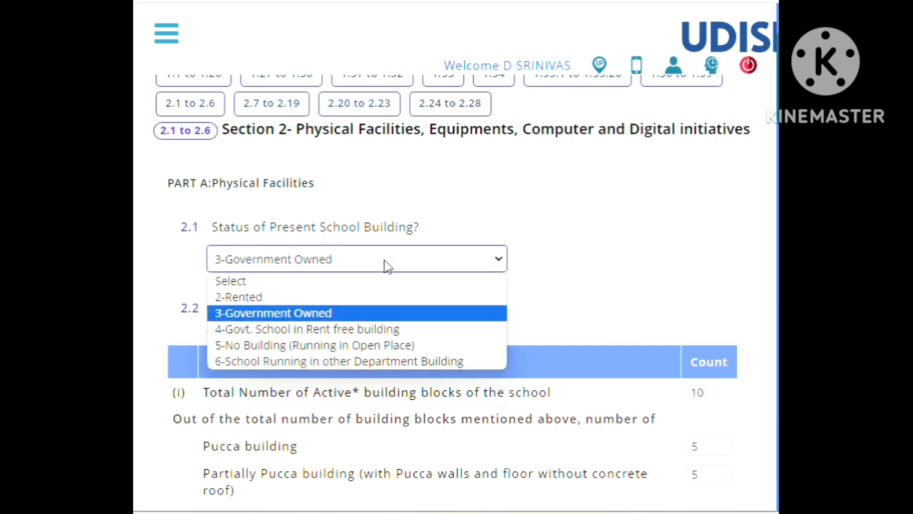
left_click(387, 266)
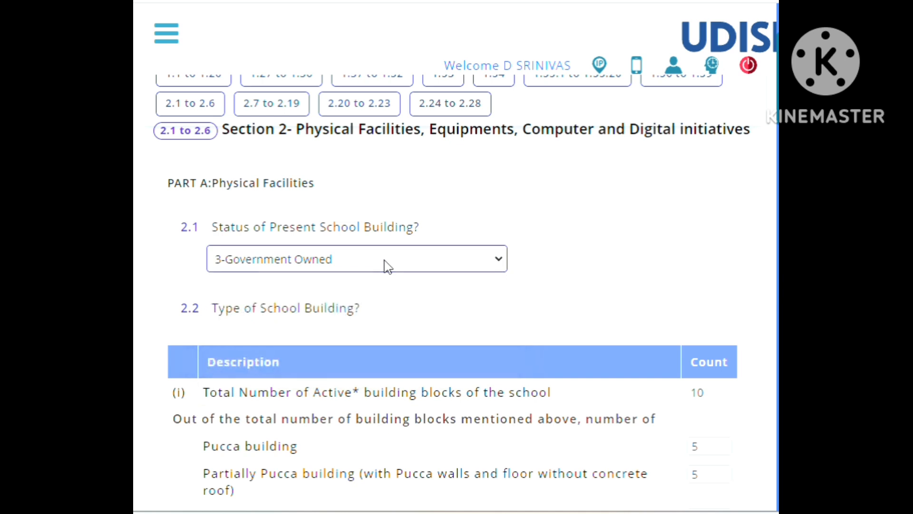
left_click(387, 267)
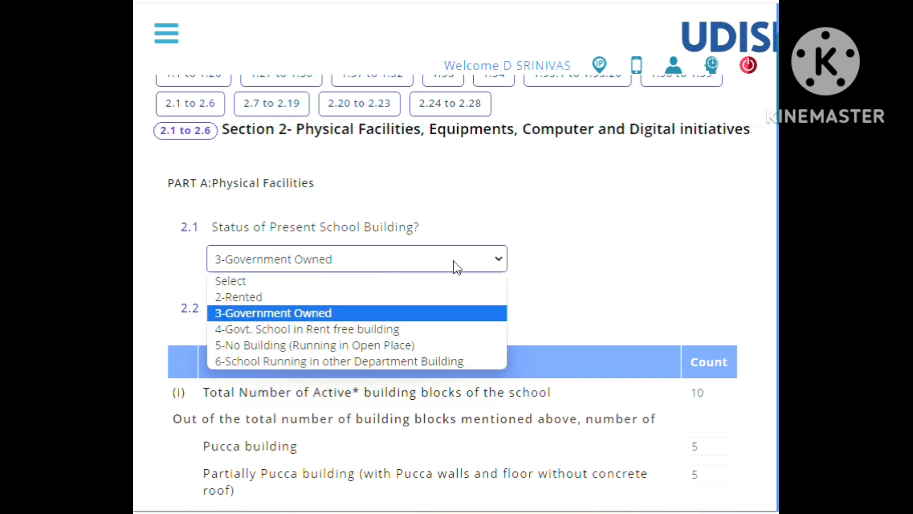
left_click(535, 264)
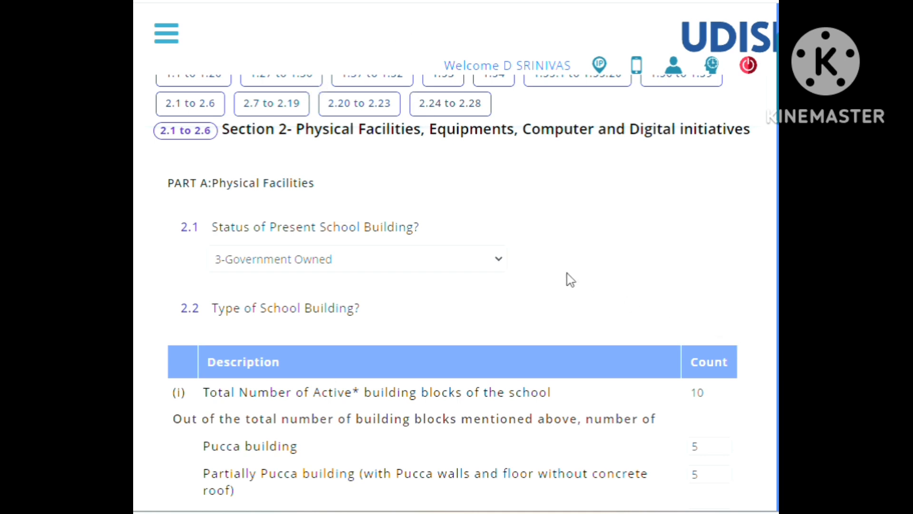
Review the 2.2 building block counts by type, the notes on active and dilapidated blocks, and 2.3 Type of Boundary Wall.
scroll(565, 274, "down", 2)
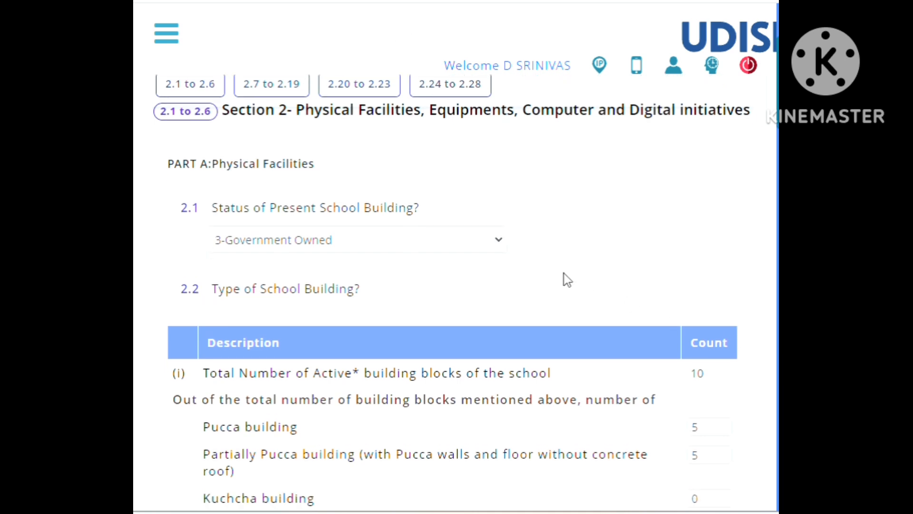
scroll(398, 254, "down", 2)
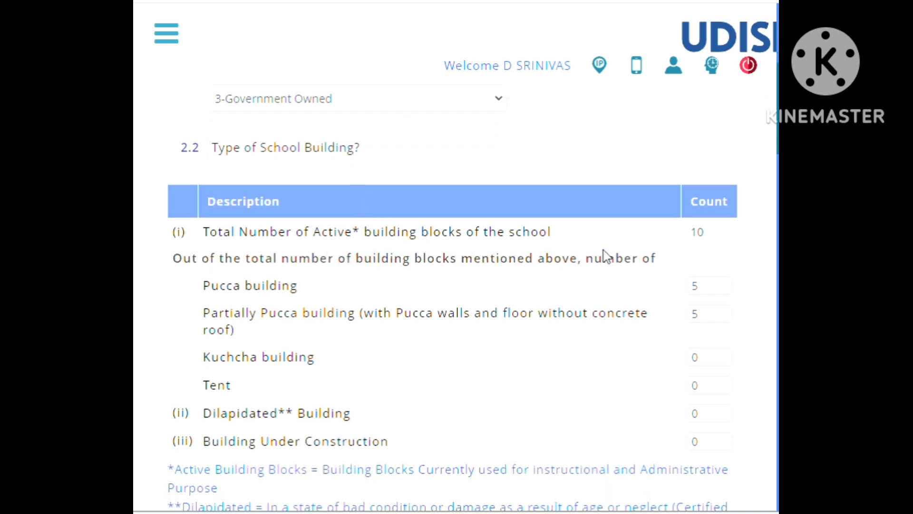
scroll(639, 255, "down", 2)
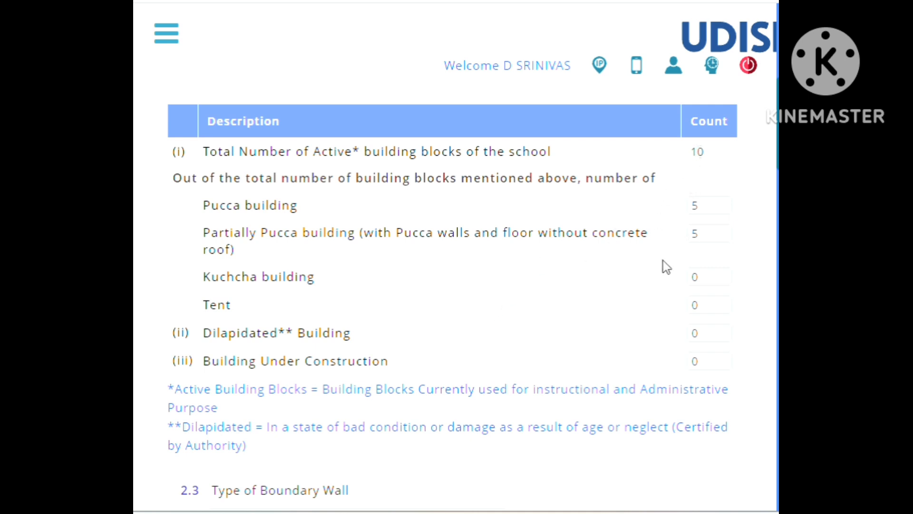
scroll(664, 260, "down", 2)
scroll(663, 264, "down", 4)
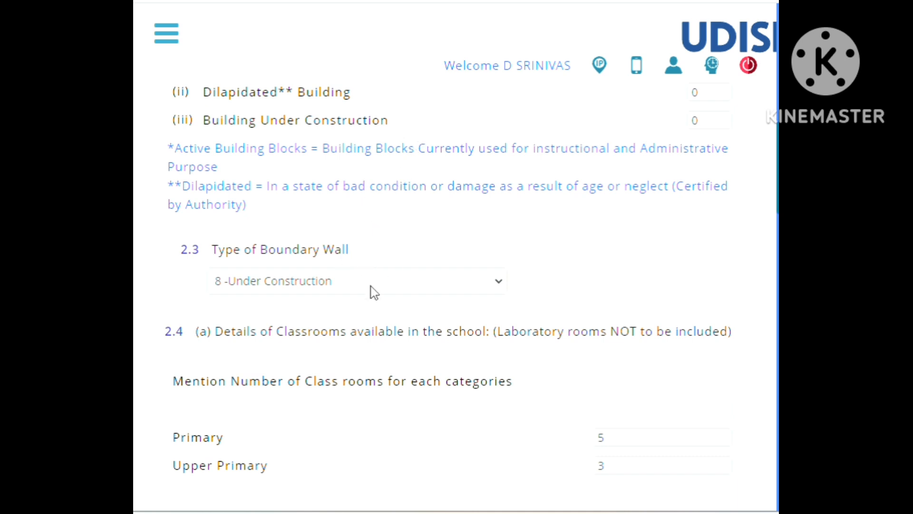
scroll(367, 291, "down", 2)
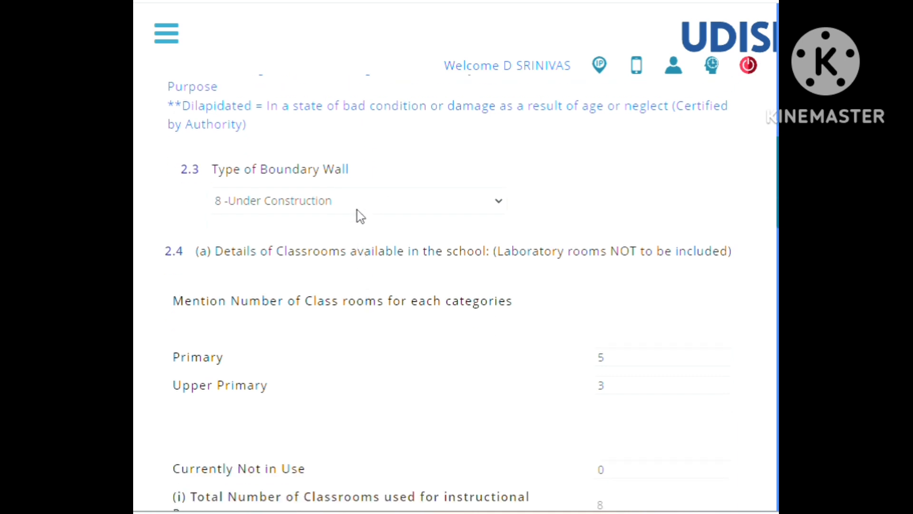
Review the 2.4(a) classroom numbers by category and status, and the 2.4(b) table of classrooms by condition.
scroll(415, 289, "down", 4)
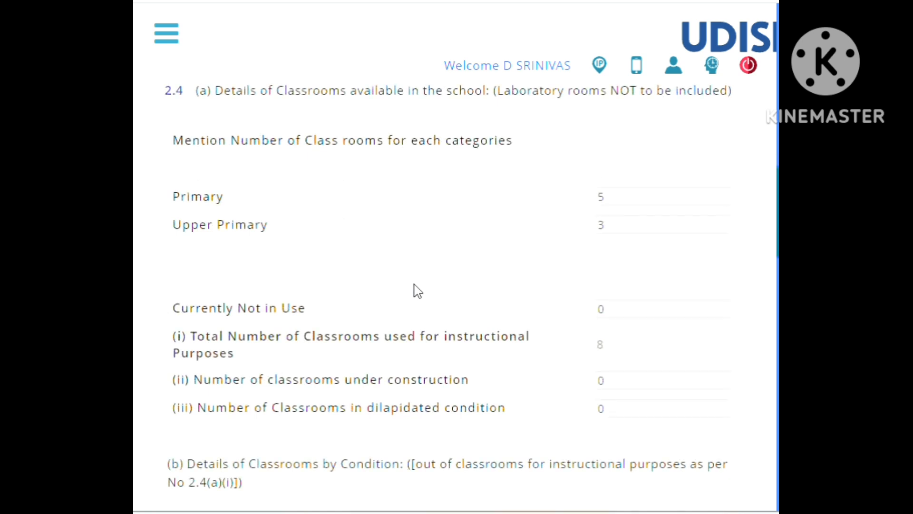
scroll(416, 273, "up", 2)
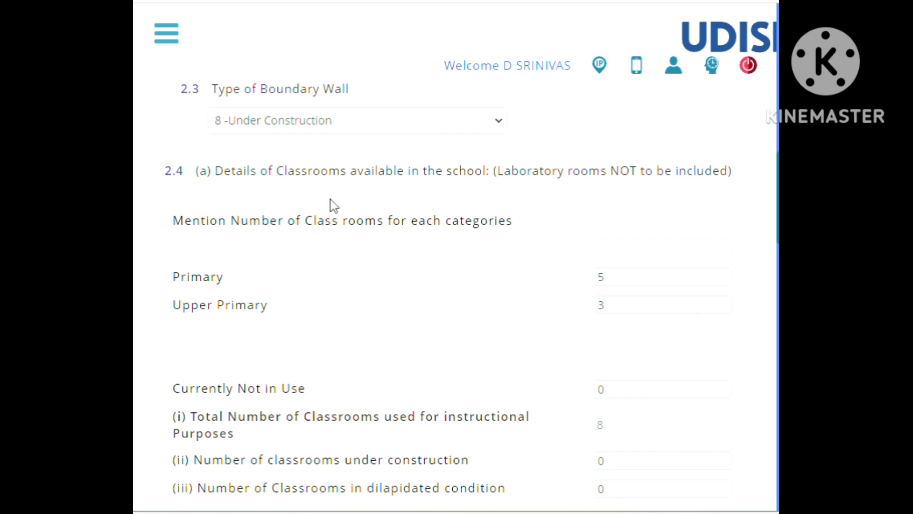
scroll(333, 206, "down", 2)
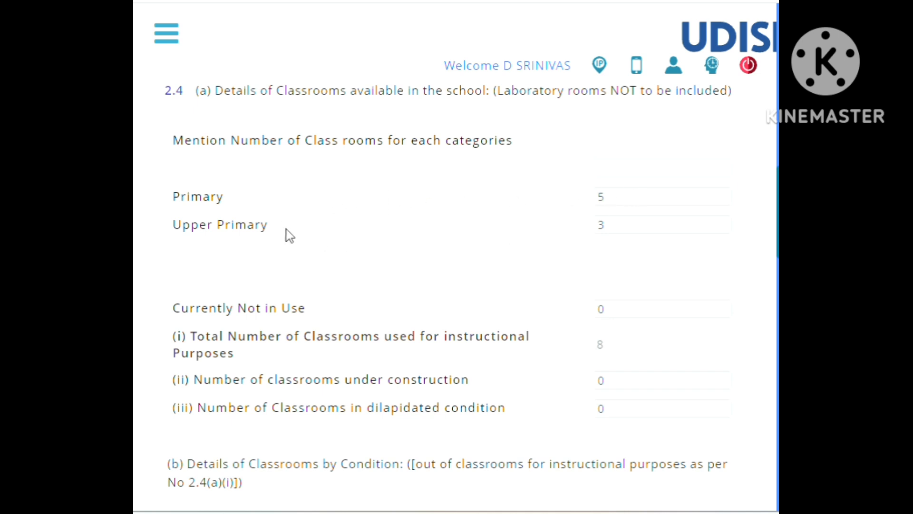
scroll(574, 231, "down", 4)
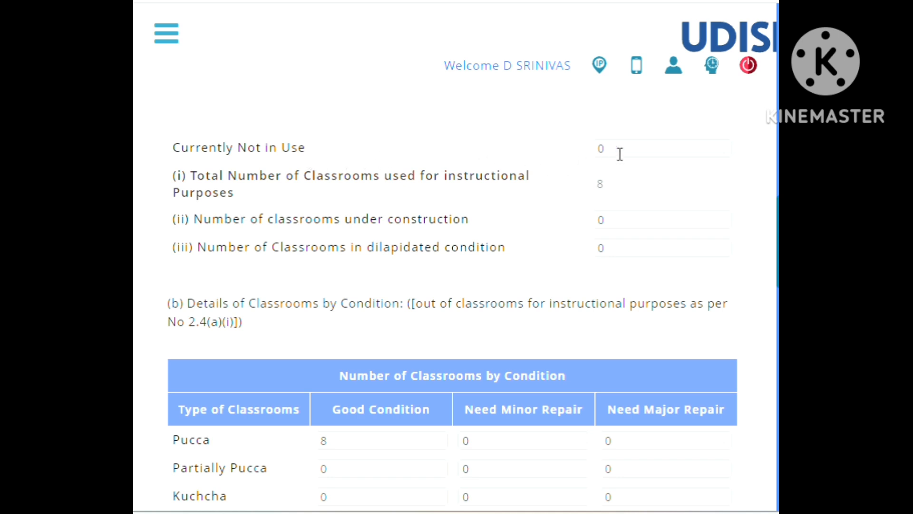
scroll(547, 153, "up", 4)
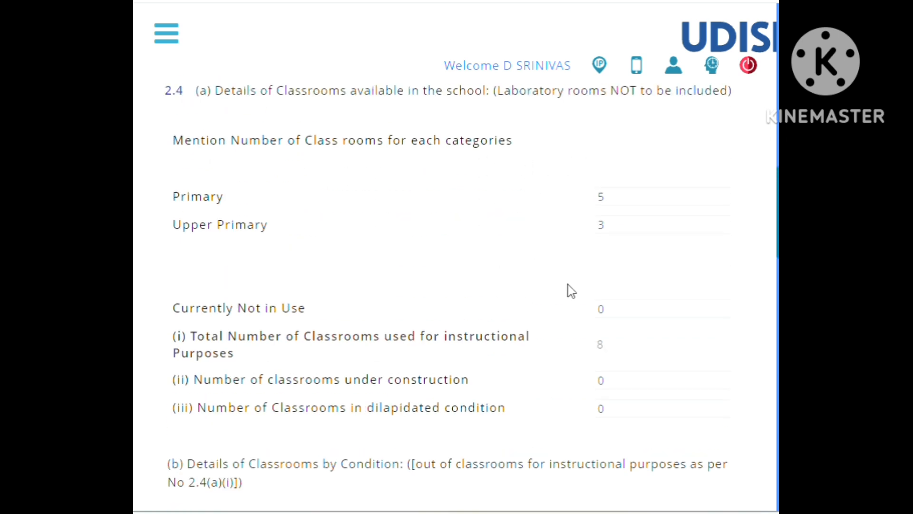
scroll(590, 290, "down", 4)
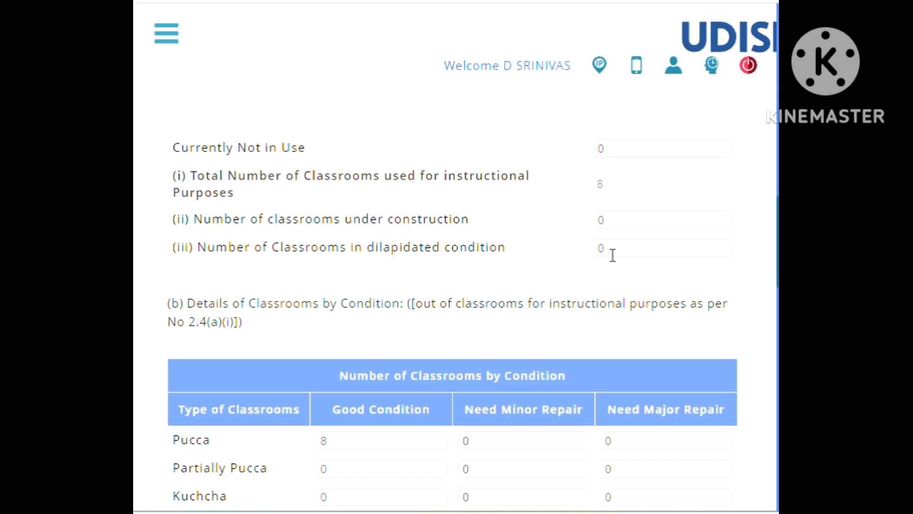
scroll(612, 248, "down", 5)
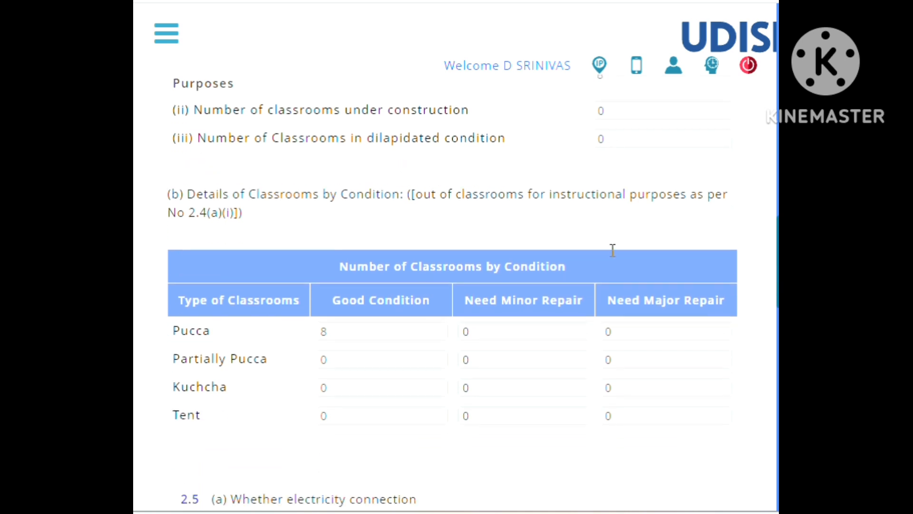
Recheck the Primary and Upper Primary classroom entries in 2.4(a) against the total used for instructional purposes.
scroll(612, 251, "up", 2)
scroll(551, 227, "up", 3)
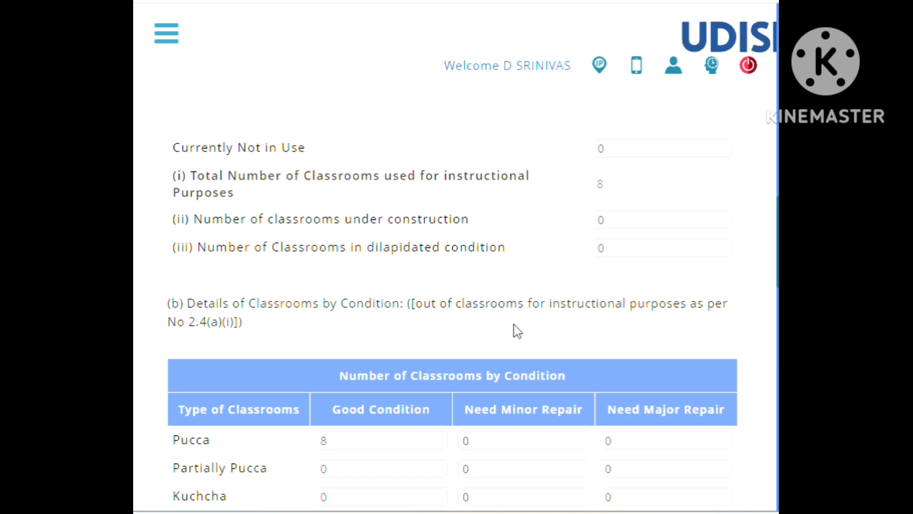
scroll(517, 331, "up", 5)
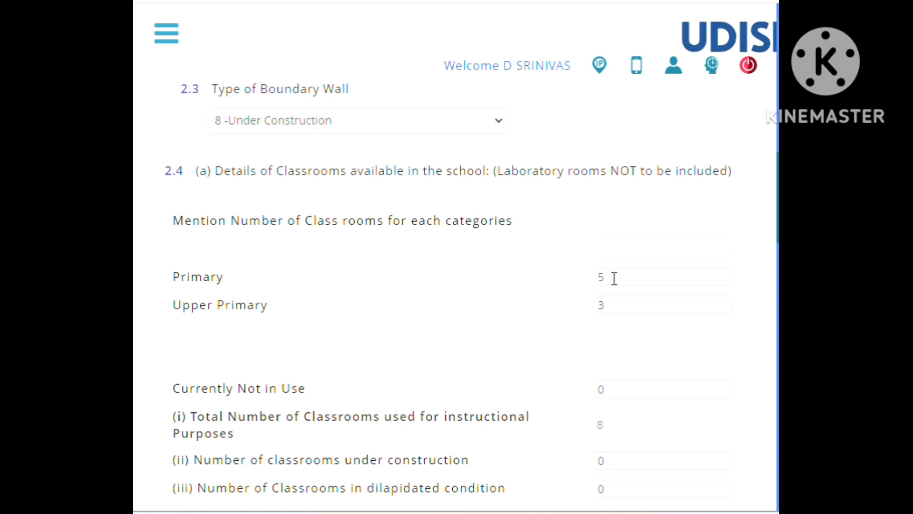
scroll(605, 275, "up", 2)
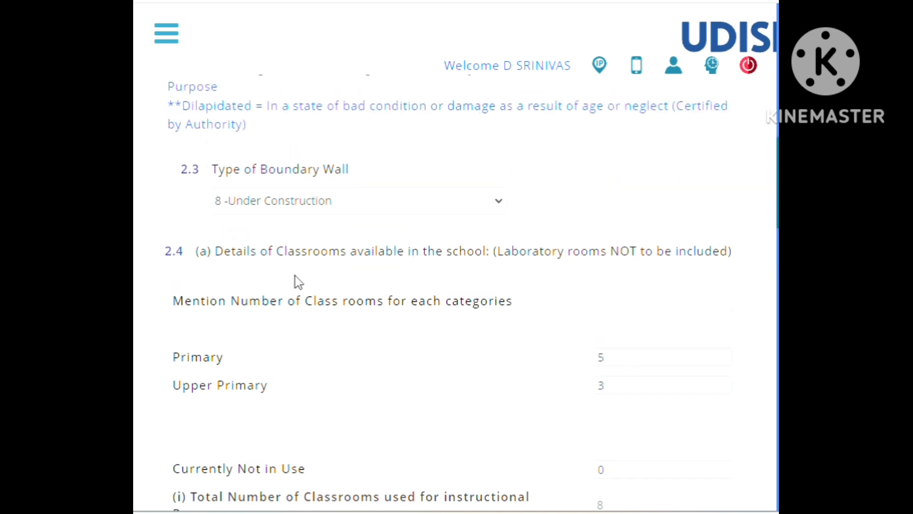
scroll(294, 357, "down", 5)
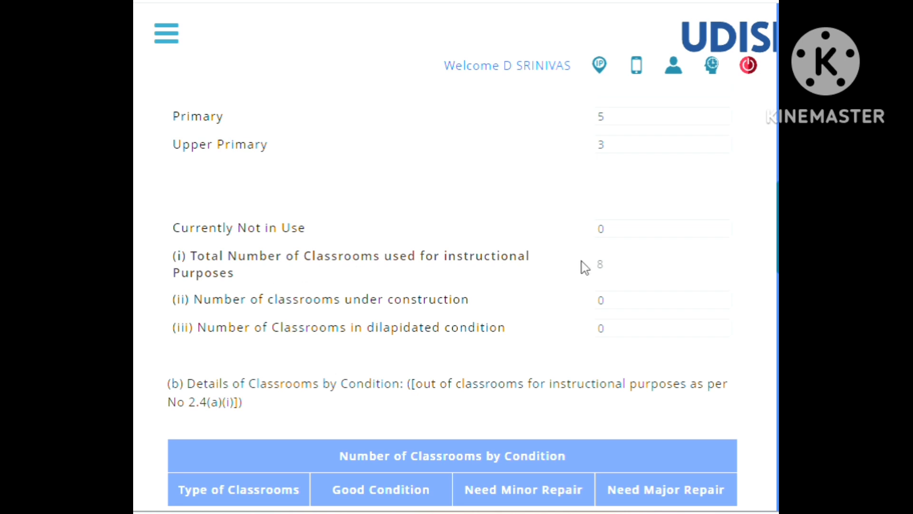
Compare the 2.4(b) classroom counts by condition with the 2.4(a)(i) total number of classrooms used for instructional purposes.
scroll(611, 262, "down", 5)
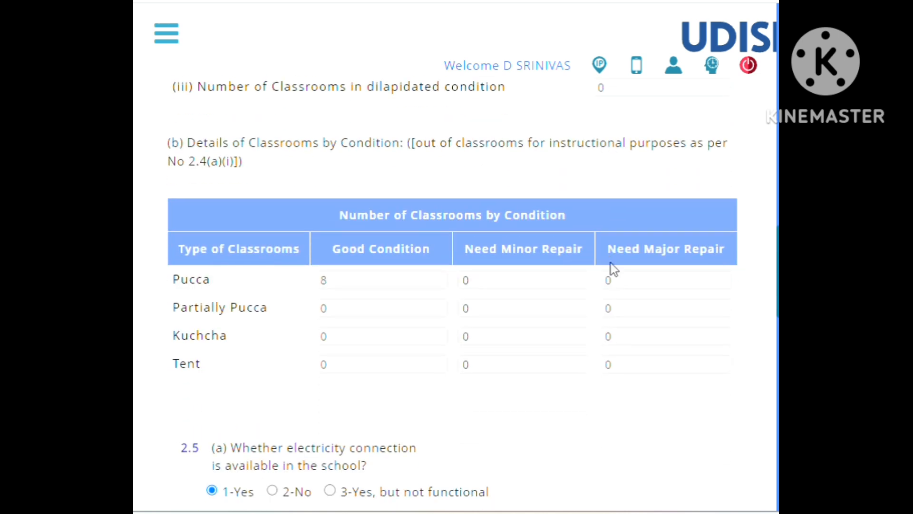
scroll(611, 263, "up", 2)
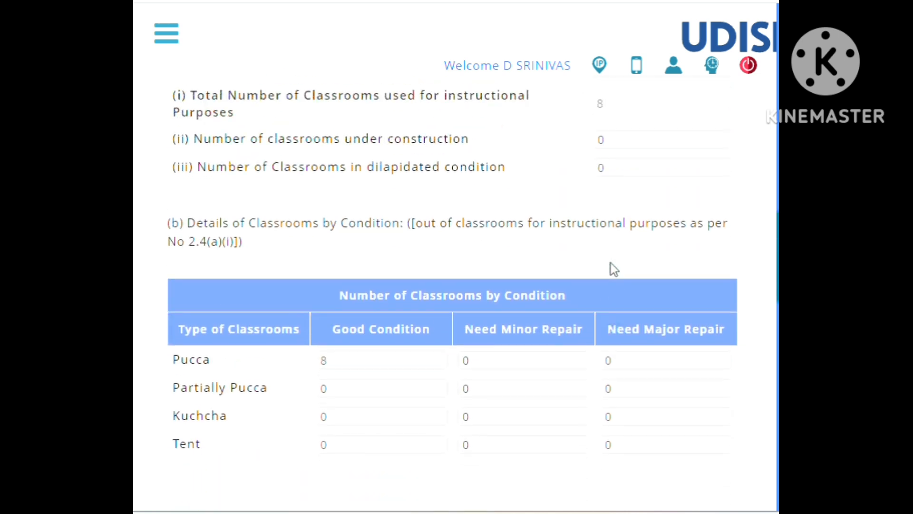
scroll(580, 256, "down", 2)
scroll(579, 252, "up", 2)
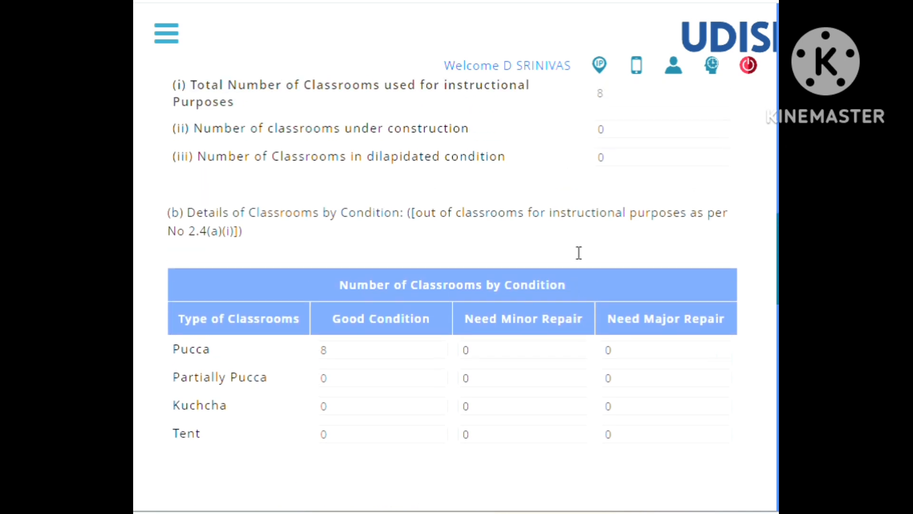
scroll(586, 219, "up", 2)
scroll(581, 238, "down", 2)
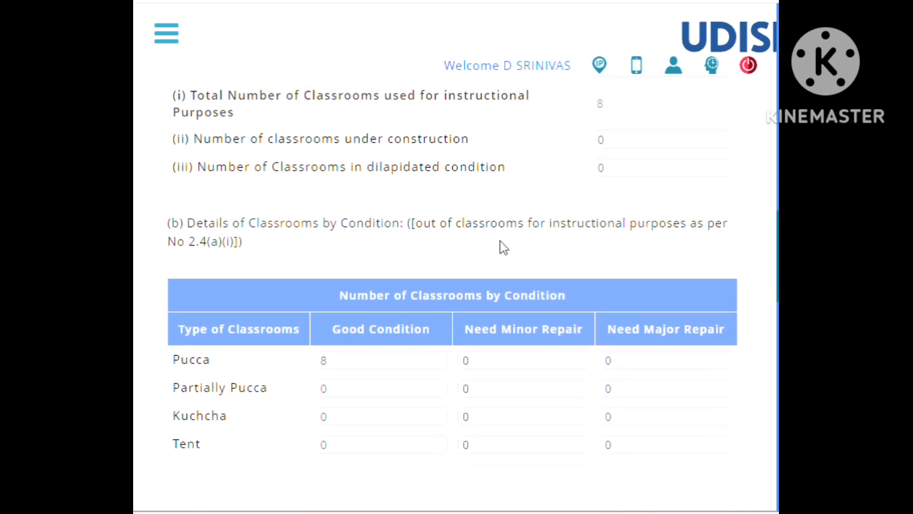
scroll(504, 248, "down", 2)
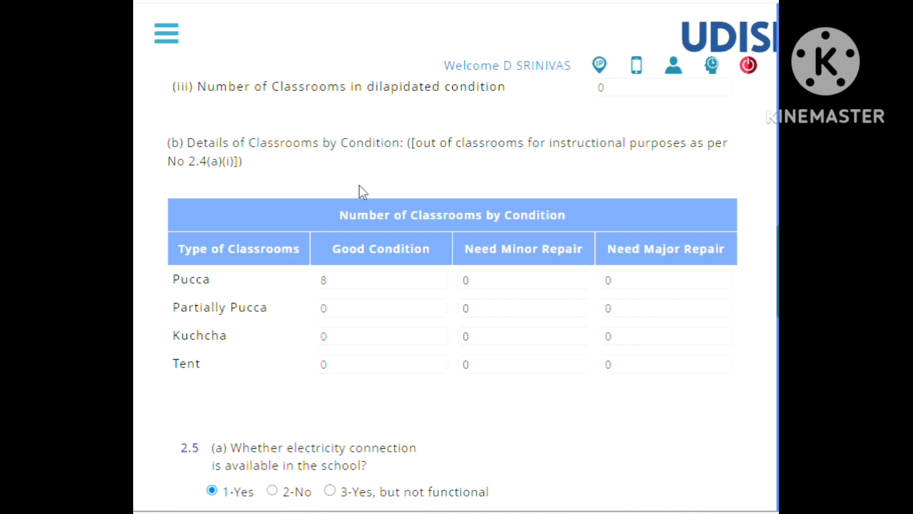
scroll(360, 188, "up", 10)
scroll(261, 252, "down", 6)
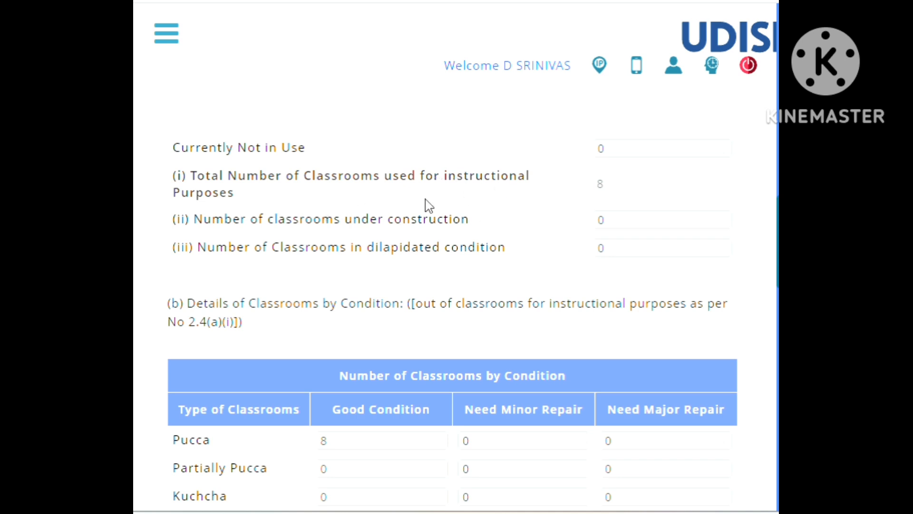
scroll(415, 237, "down", 3)
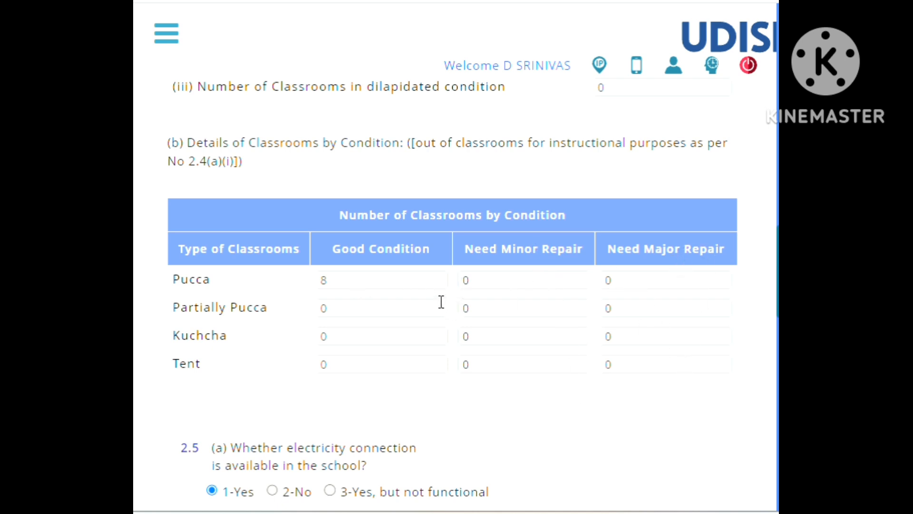
scroll(542, 247, "up", 5)
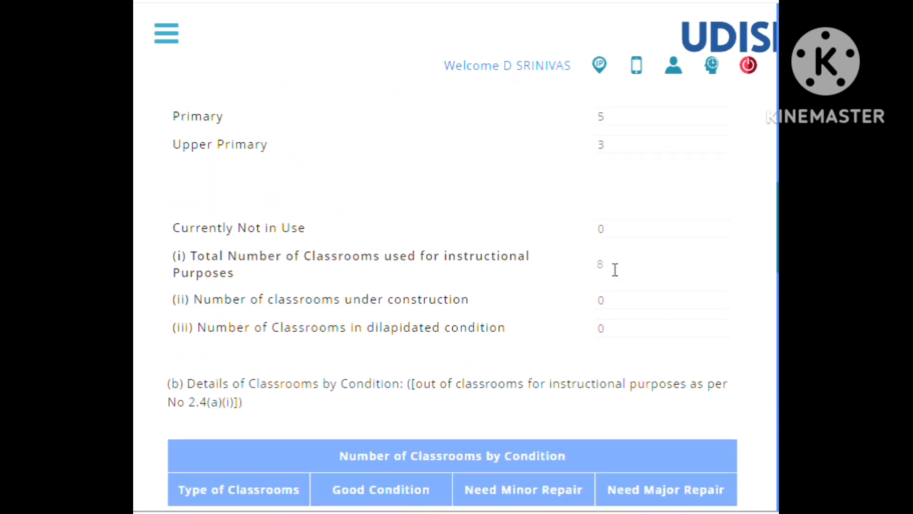
scroll(615, 270, "down", 8)
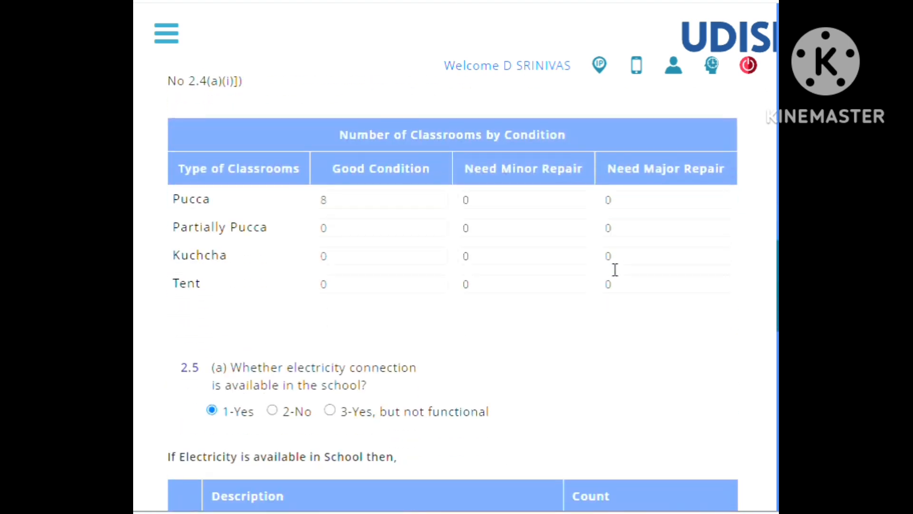
Review 2.5(a) electricity connection with the classroom counts for fans, ACs and heaters, and 2.5(b) solar panel availability.
scroll(615, 268, "down", 1)
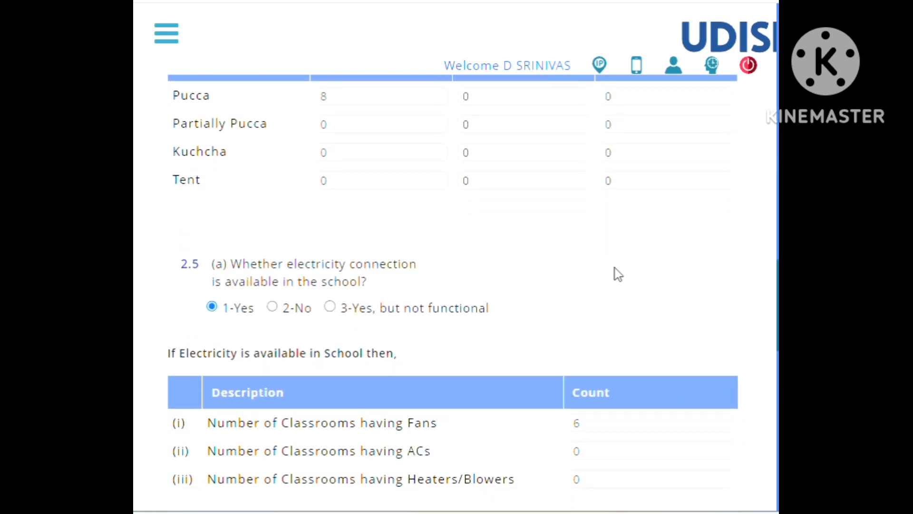
scroll(615, 268, "up", 1)
scroll(615, 267, "down", 2)
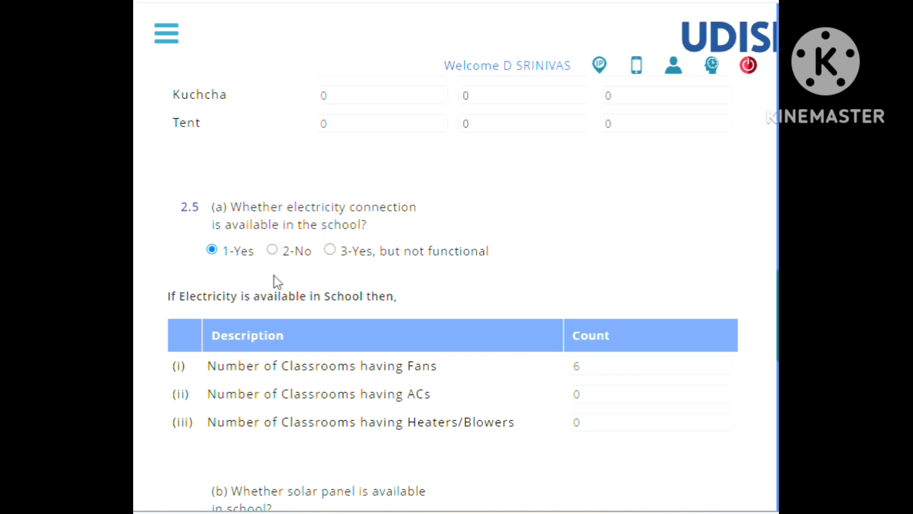
scroll(279, 266, "down", 3)
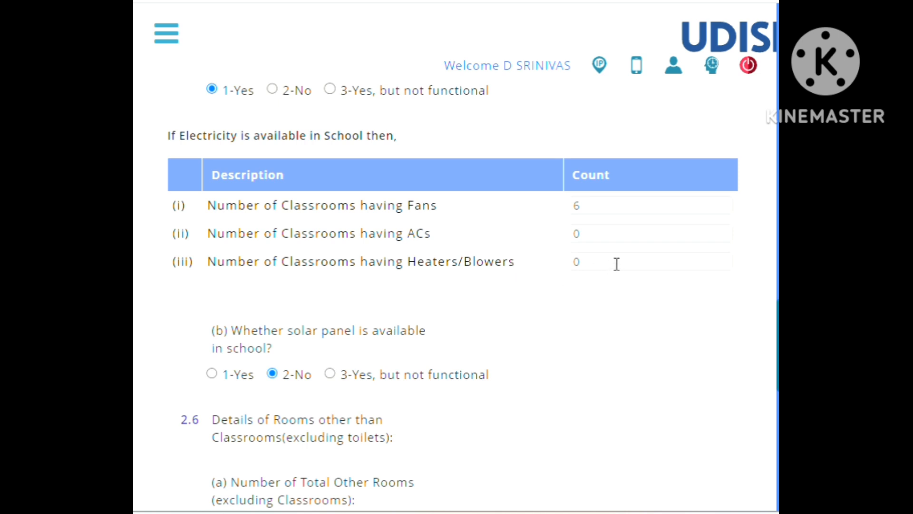
scroll(475, 256, "down", 2)
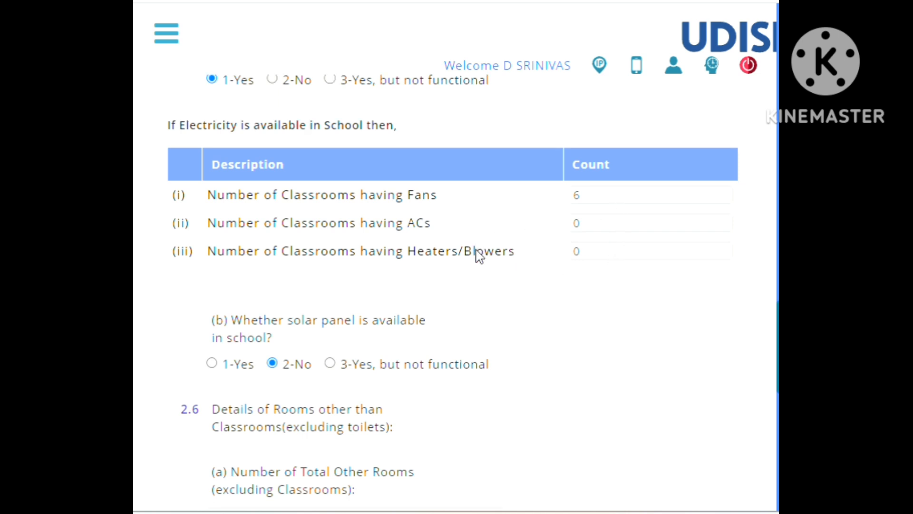
scroll(476, 255, "down", 2)
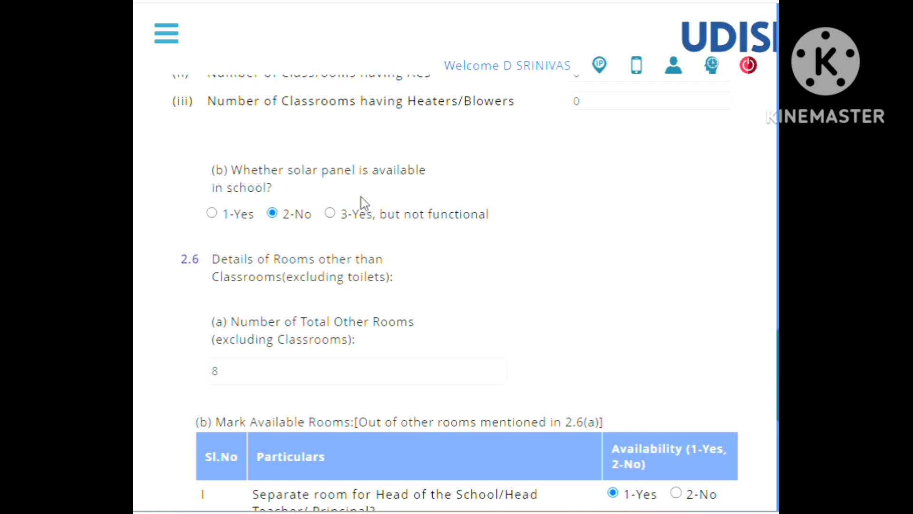
scroll(364, 200, "up", 2)
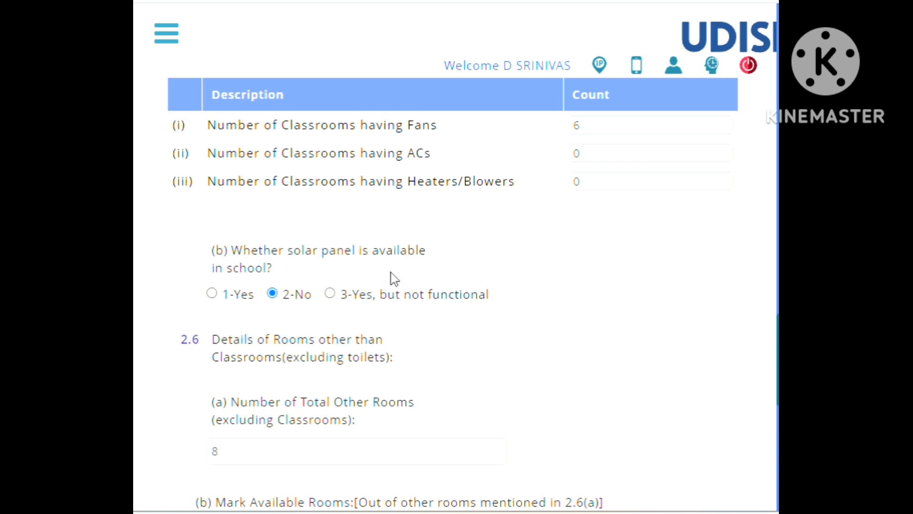
Review the 2.6(a) number of total other rooms and the 2.6(b) availability table, from the Head's room to laboratory rooms.
scroll(390, 275, "down", 3)
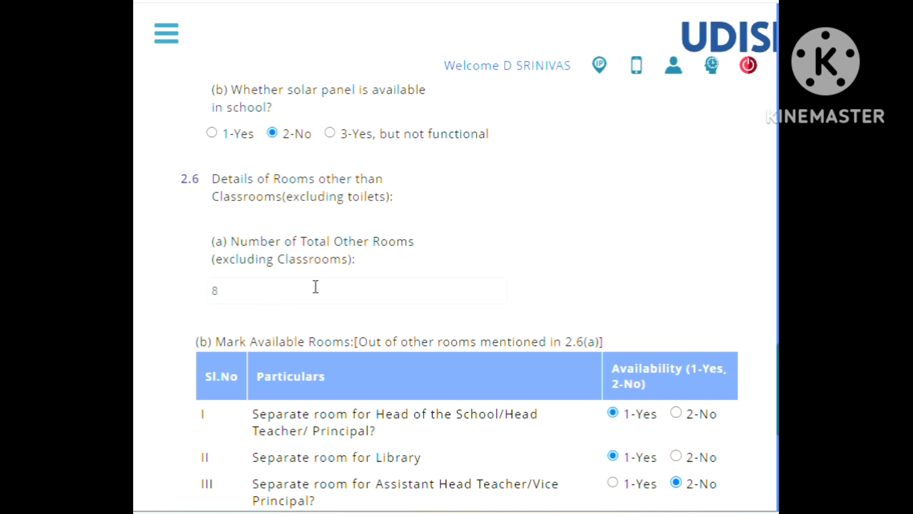
scroll(316, 287, "down", 2)
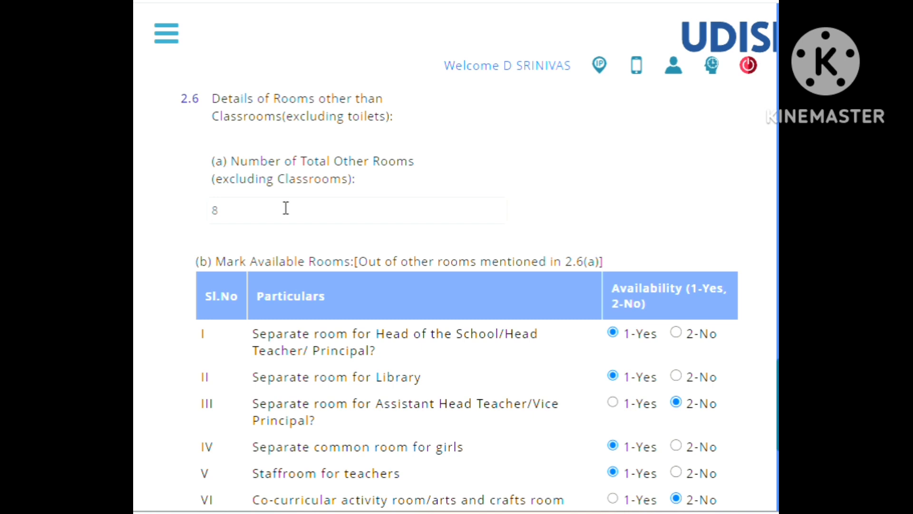
scroll(286, 208, "down", 2)
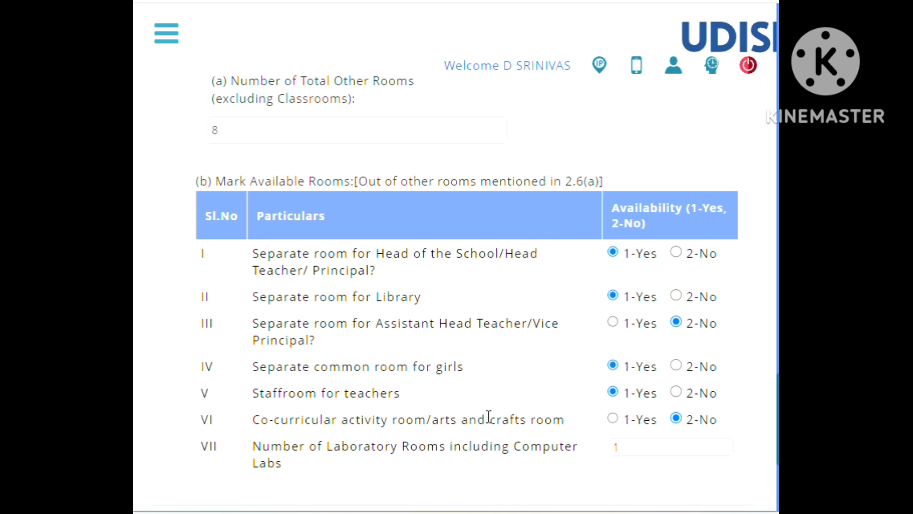
scroll(498, 350, "down", 5)
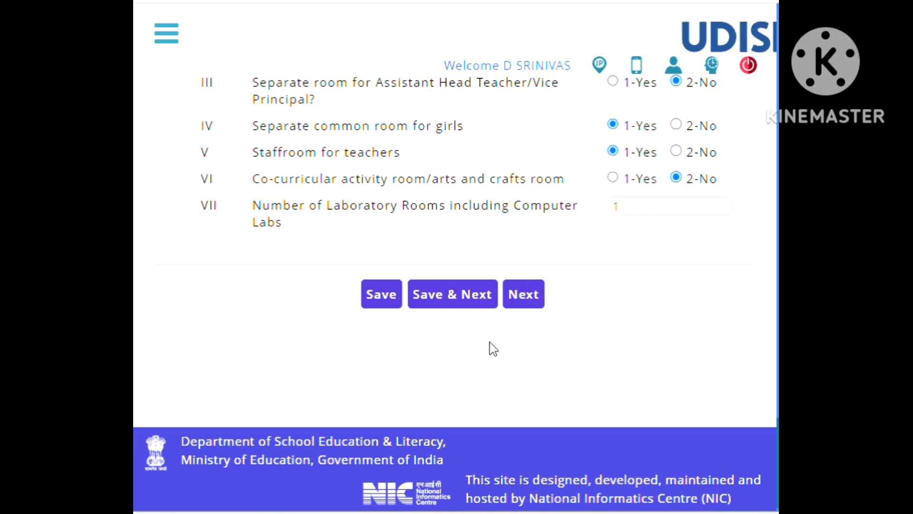
scroll(493, 349, "up", 10)
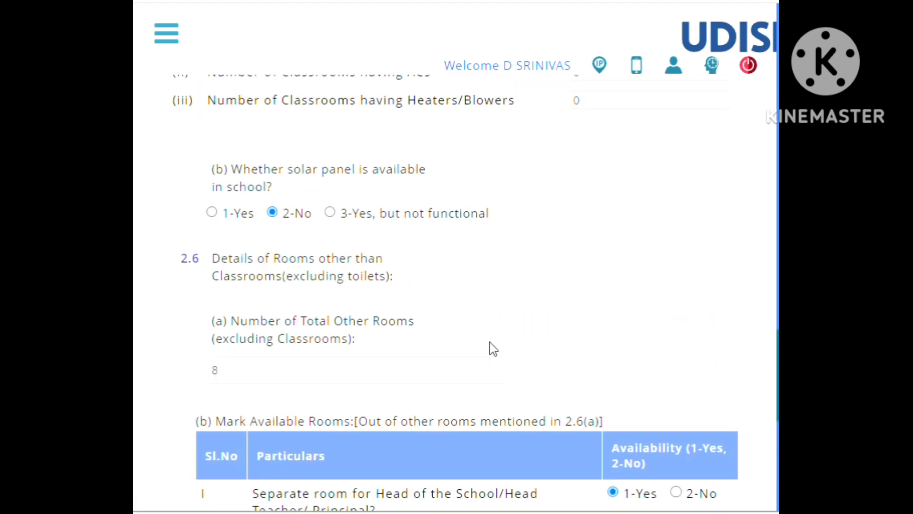
scroll(493, 349, "up", 3)
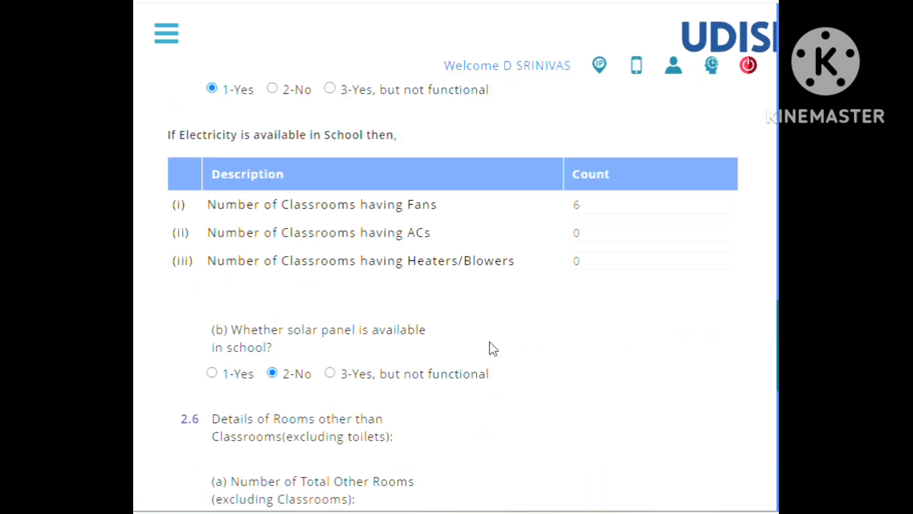
scroll(494, 349, "down", 5)
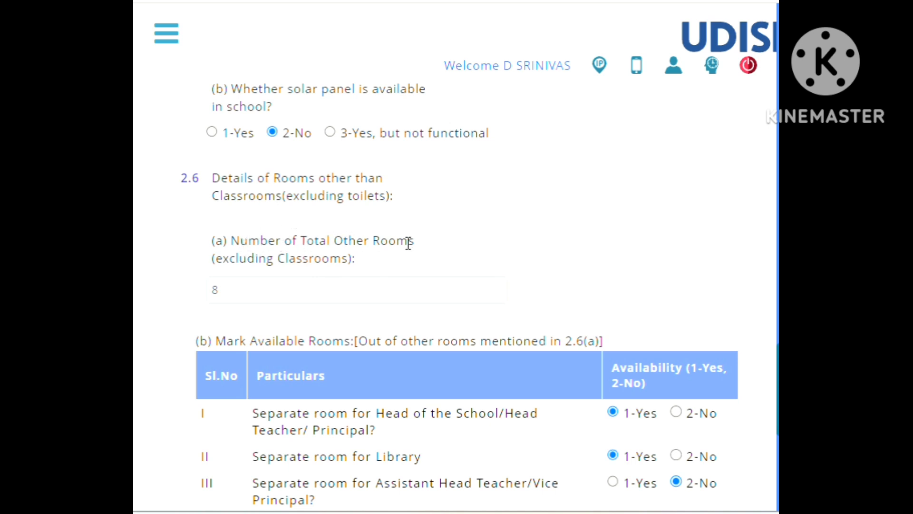
scroll(289, 299, "down", 3)
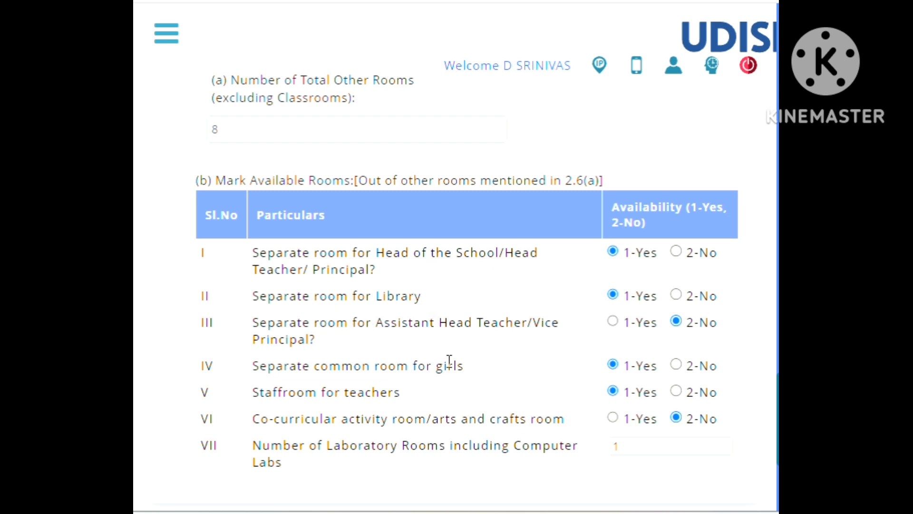
scroll(425, 387, "down", 3)
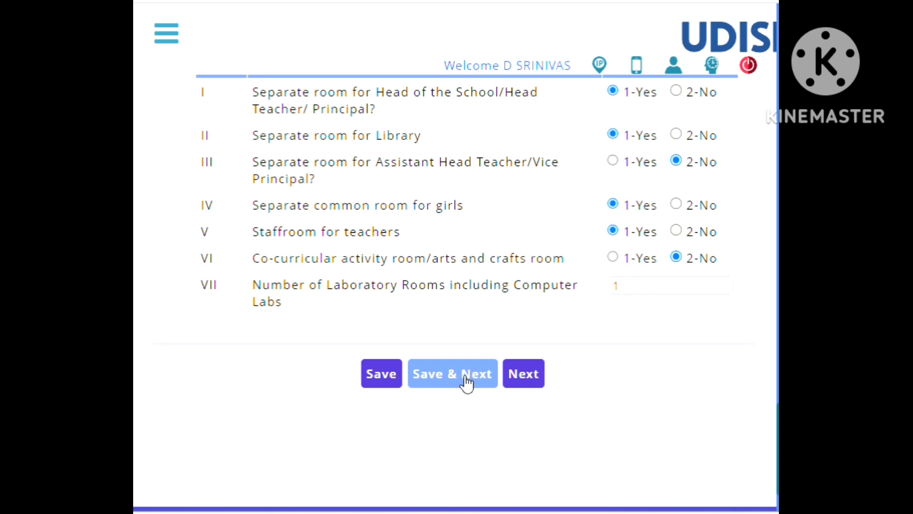
Advance to the 2.7 to 2.19 Toilet Facility section without saving, and review the 2.7(a) table of toilets and urinals.
left_click(524, 369)
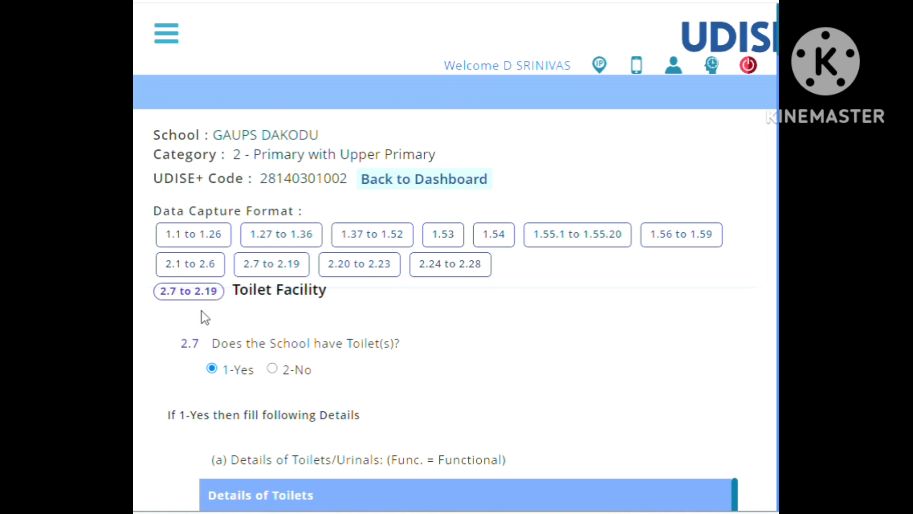
scroll(292, 327, "down", 3)
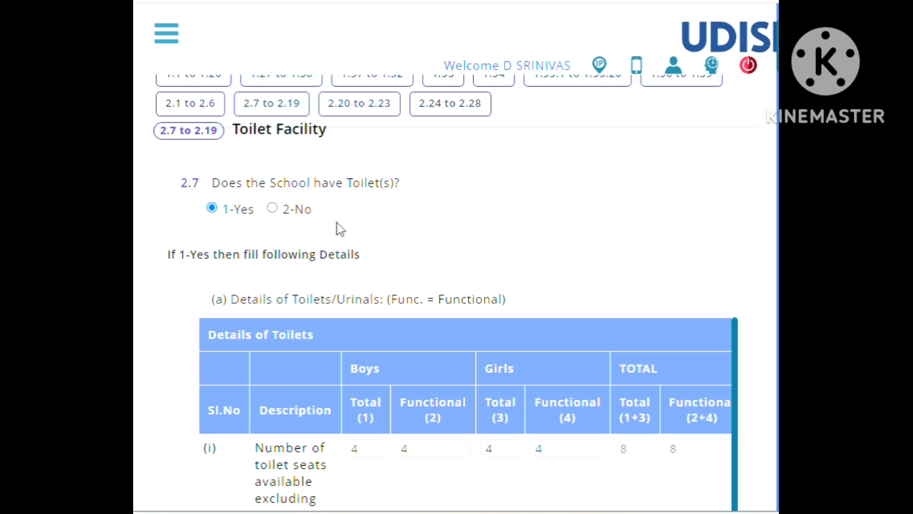
scroll(388, 232, "down", 2)
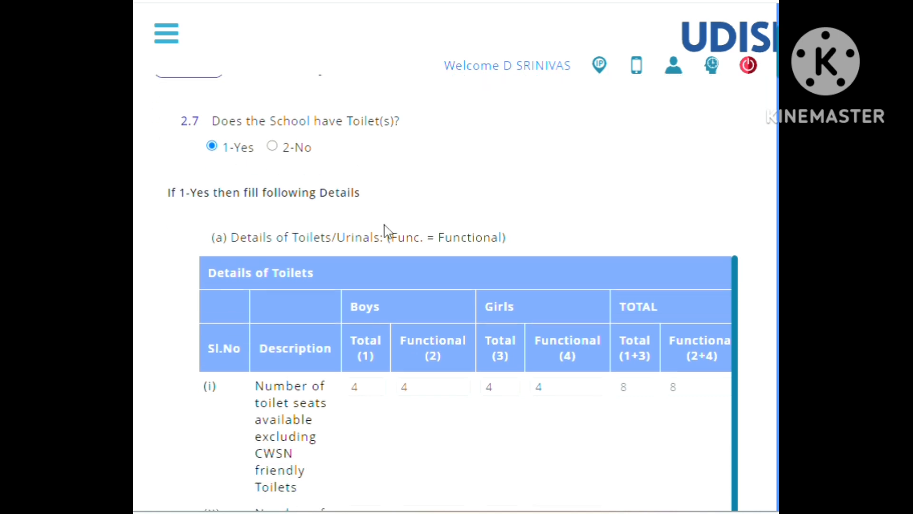
scroll(386, 225, "down", 2)
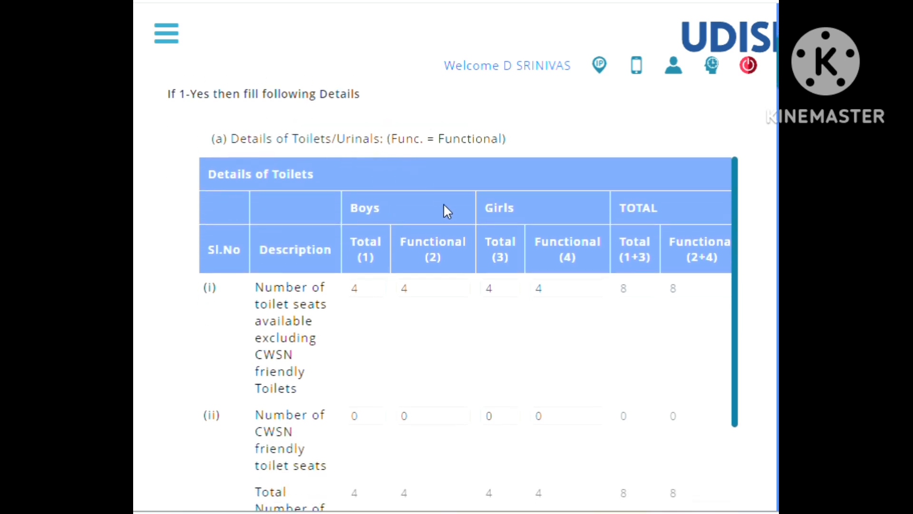
scroll(466, 295, "down", 1)
scroll(466, 296, "up", 1)
scroll(482, 333, "down", 3)
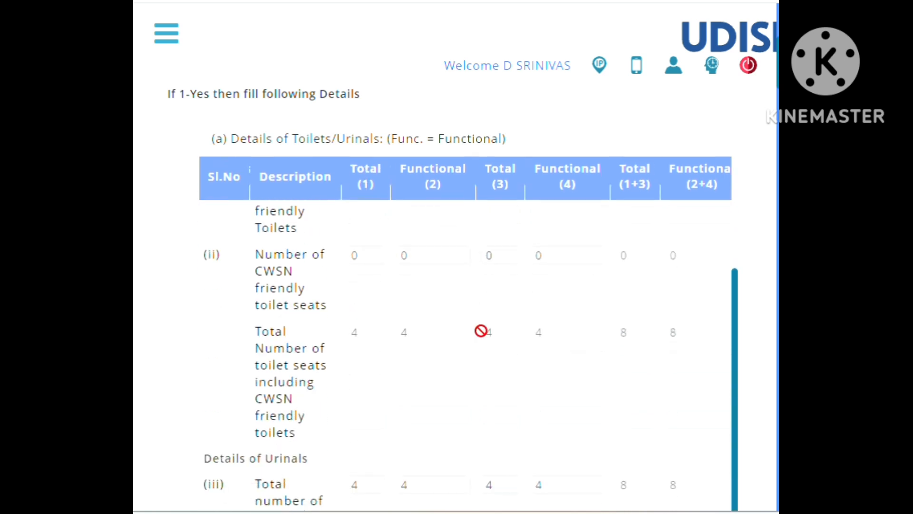
scroll(437, 361, "down", 5)
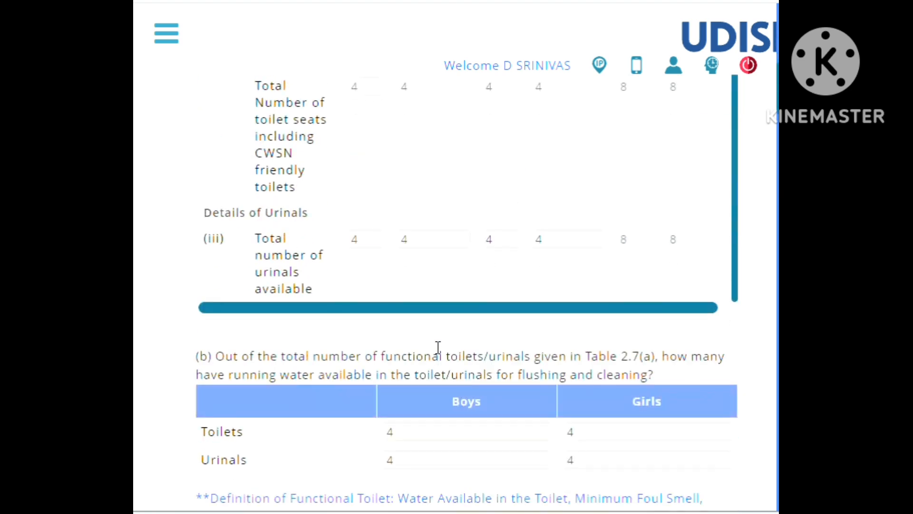
Review 2.7(b) to (f) on running water, hand washing, toilet location, incinerator and sanitary pad vending machine, through to 2.8 wash points.
scroll(436, 291, "down", 5)
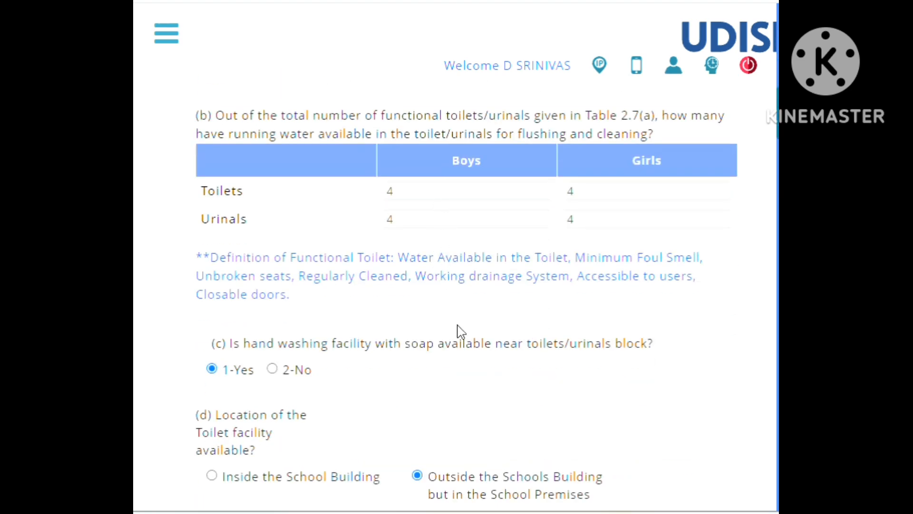
scroll(459, 331, "down", 2)
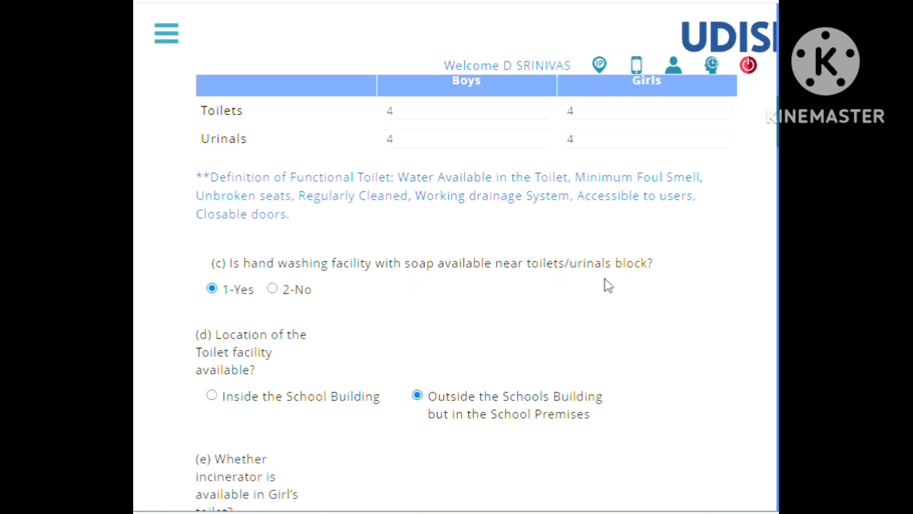
scroll(383, 321, "down", 2)
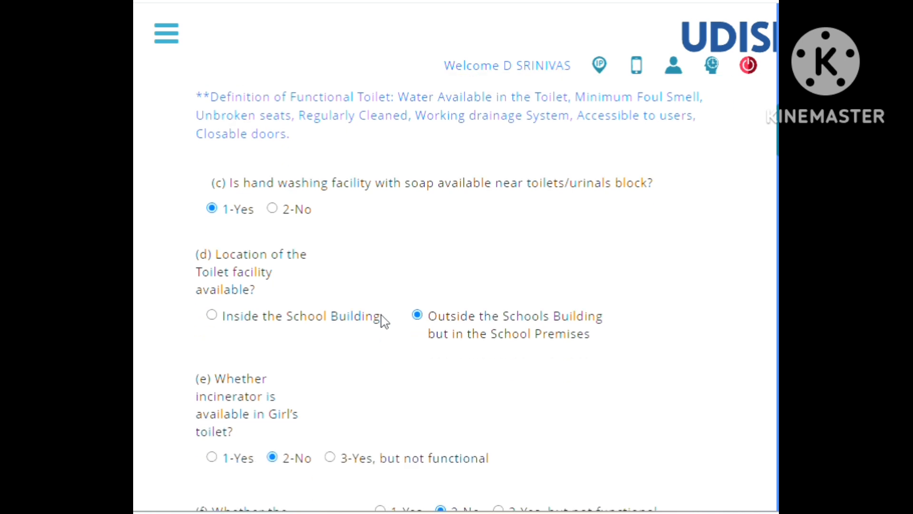
scroll(399, 309, "down", 2)
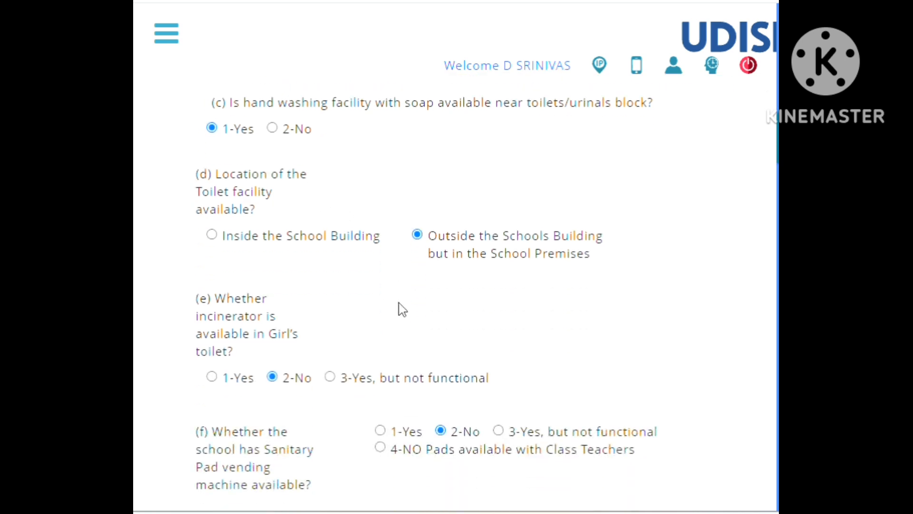
scroll(453, 312, "down", 5)
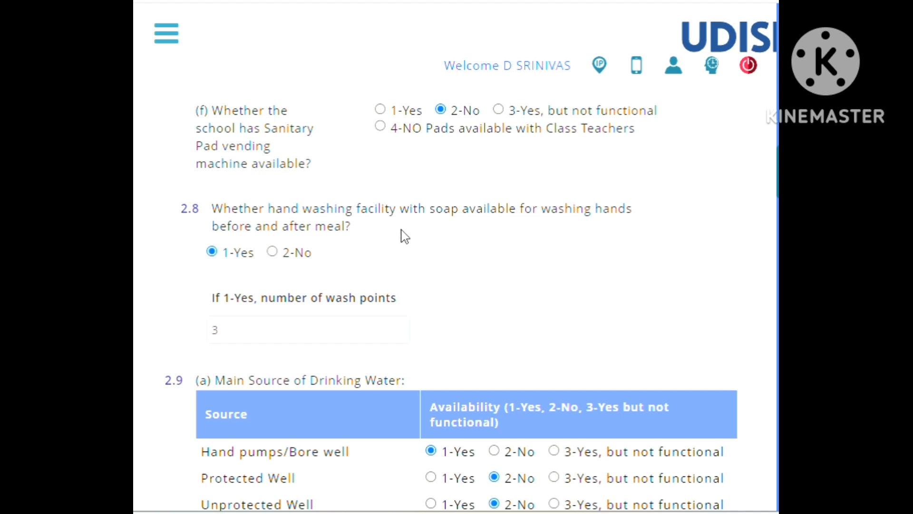
Review 2.9 on drinking water sources, water purifier and lab testing, and 2.10 on rain water harvesting.
scroll(491, 253, "down", 5)
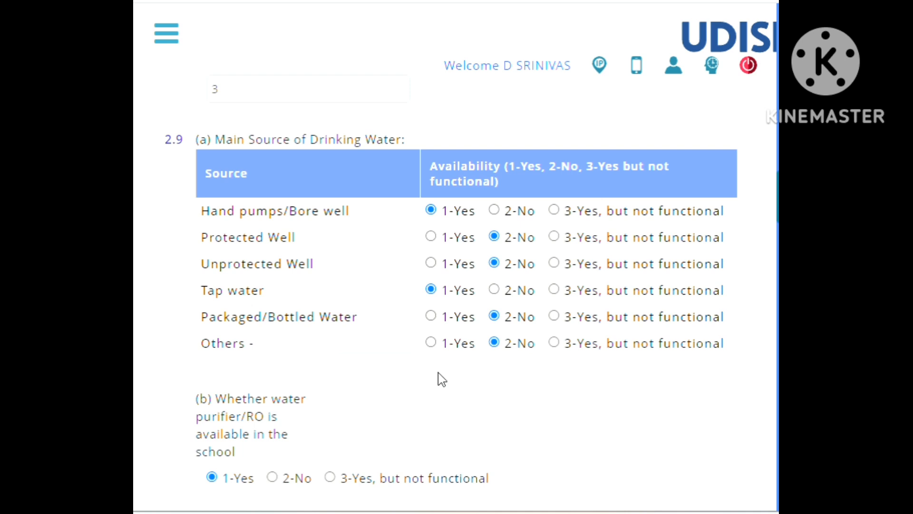
scroll(441, 379, "down", 3)
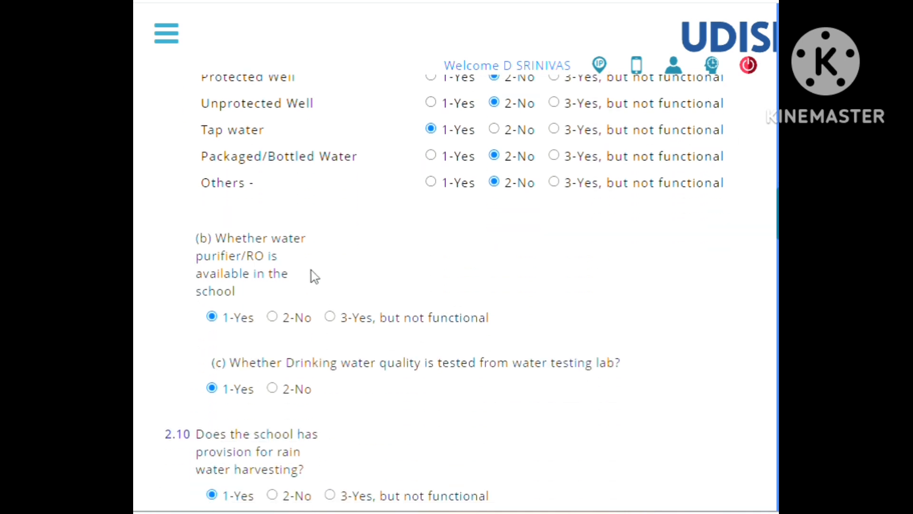
scroll(373, 276, "down", 5)
scroll(374, 276, "down", 3)
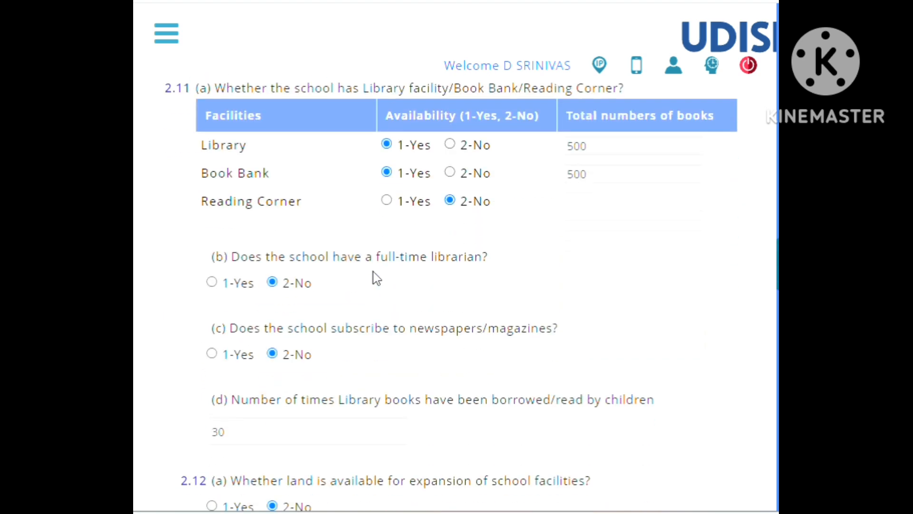
scroll(374, 274, "up", 2)
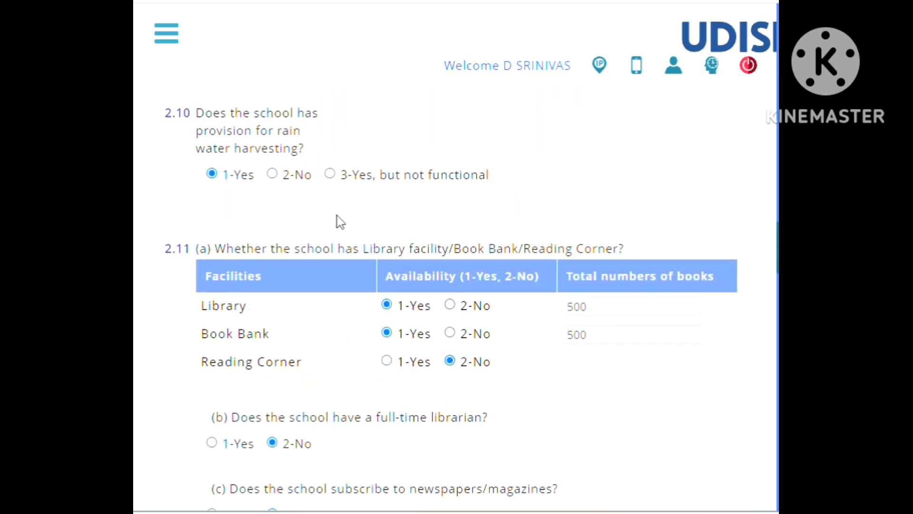
Review 2.11 library facilities, 2.12 land for expansion and additional rooms required, and 2.13 playground facility.
scroll(341, 221, "down", 3)
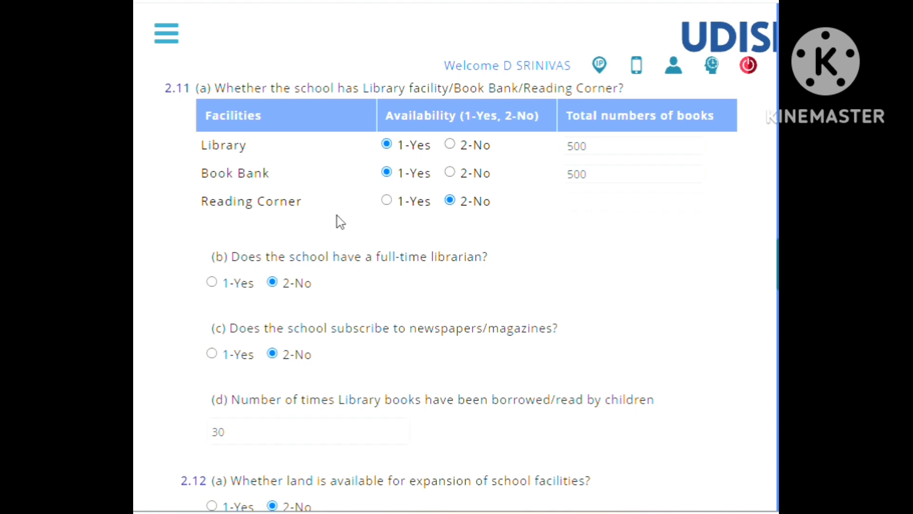
scroll(341, 222, "down", 6)
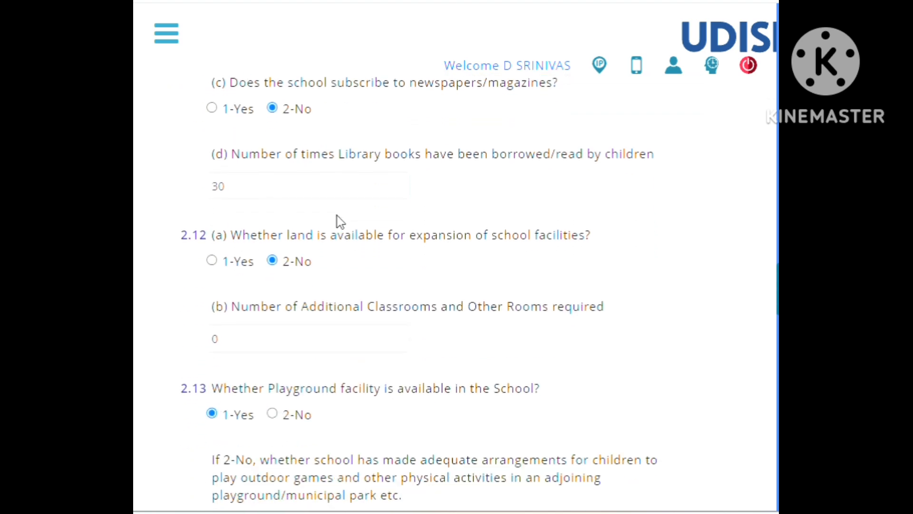
scroll(337, 219, "down", 8)
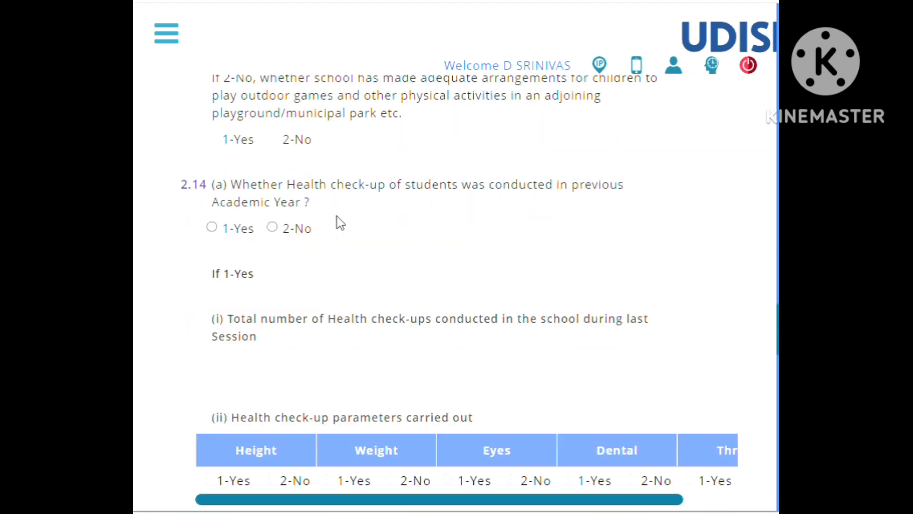
Review 2.14 on student health check-ups, de-worming and iron tablets, health records, thermal scanner, First Aid and essential medicines.
scroll(339, 222, "down", 5)
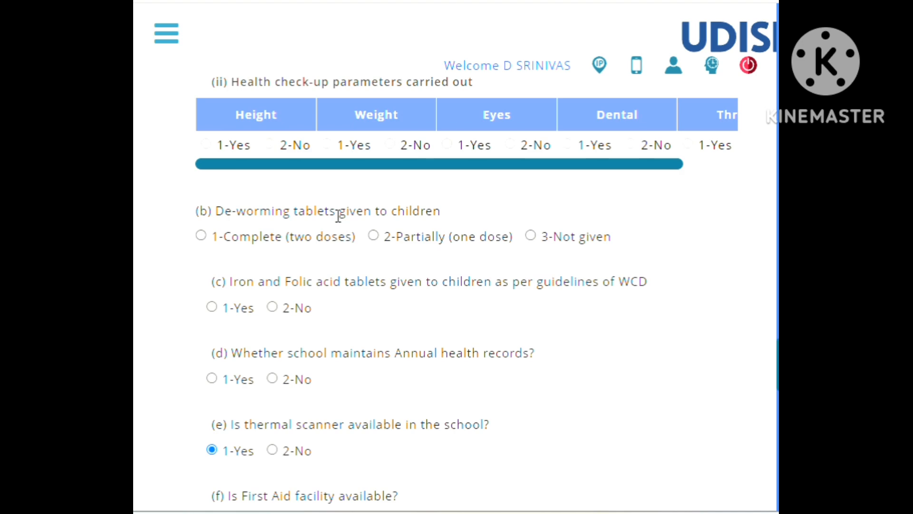
scroll(339, 215, "up", 6)
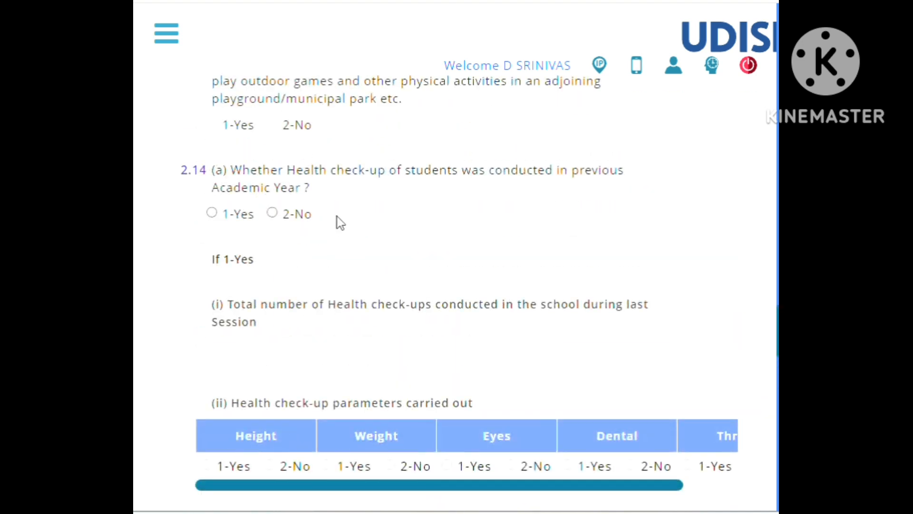
scroll(340, 223, "down", 12)
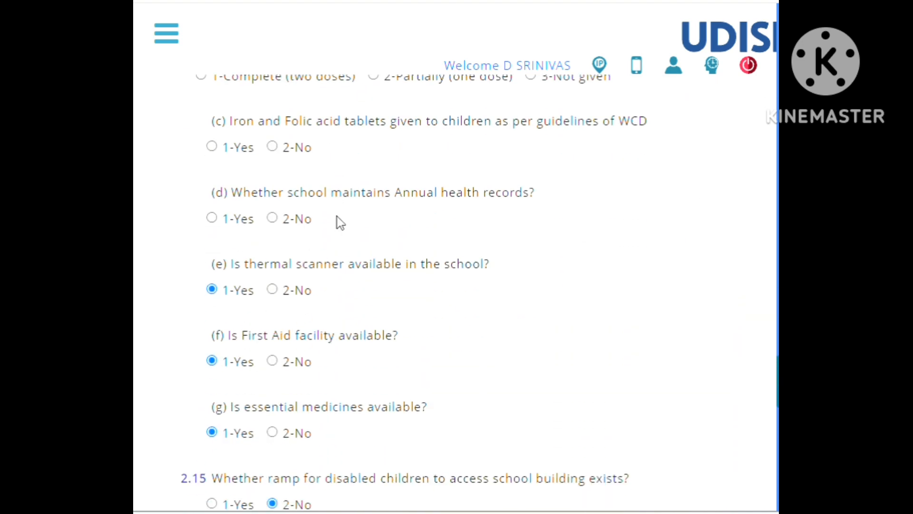
Review 2.15 to 2.19 on ramps, special educator, kitchen garden and shed, dustbins, and furniture for students.
scroll(338, 221, "down", 4)
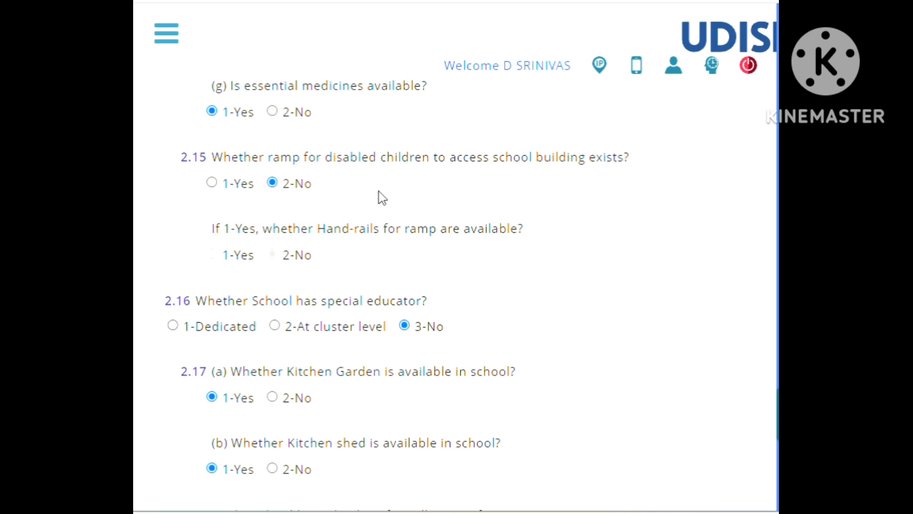
scroll(383, 197, "down", 6)
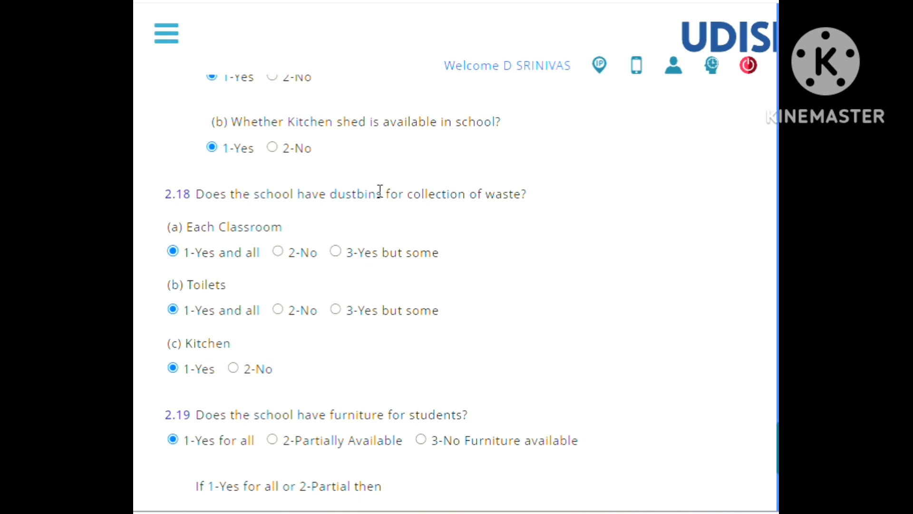
scroll(380, 191, "down", 6)
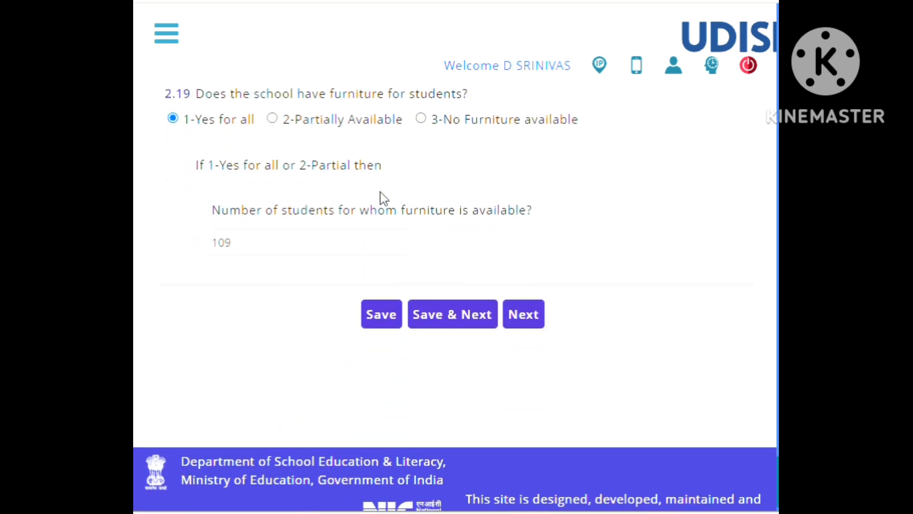
scroll(350, 124, "up", 2)
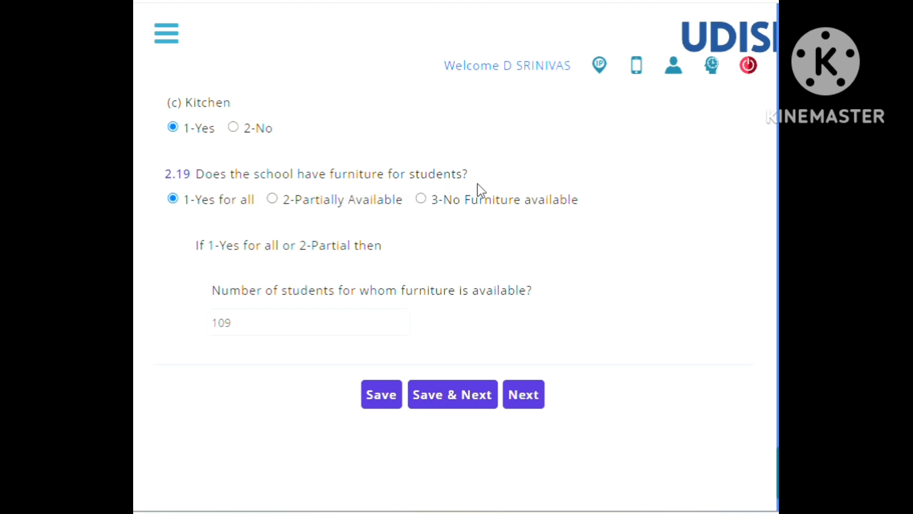
scroll(478, 190, "up", 5)
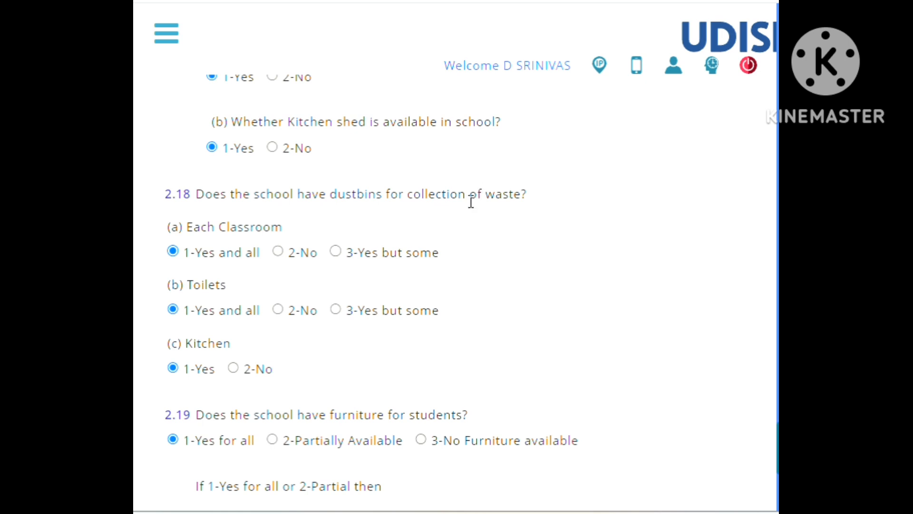
scroll(451, 239, "up", 3)
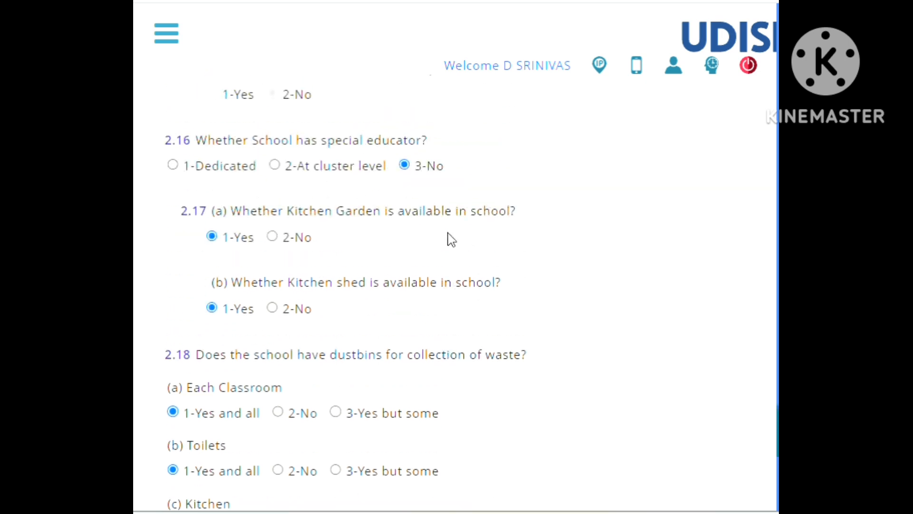
scroll(451, 240, "down", 10)
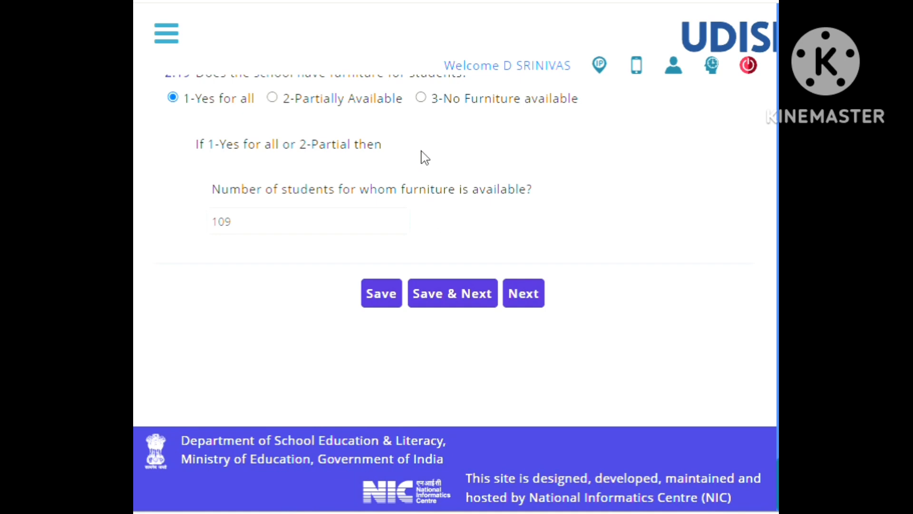
scroll(423, 157, "up", 2)
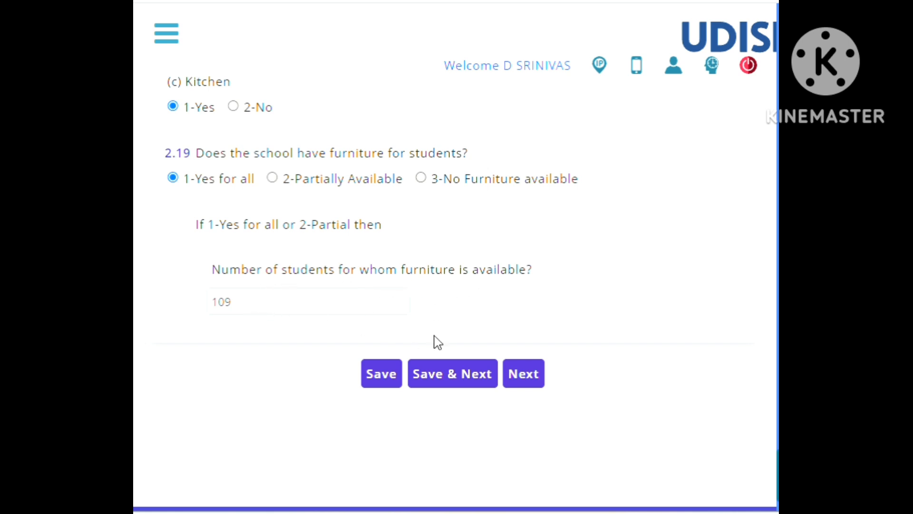
Advance to the 2.20 to 2.23 Physical Facilities and Equipments section without saving, and review 2.20 to 2.22, including boarding/hostel seats.
left_click(452, 378)
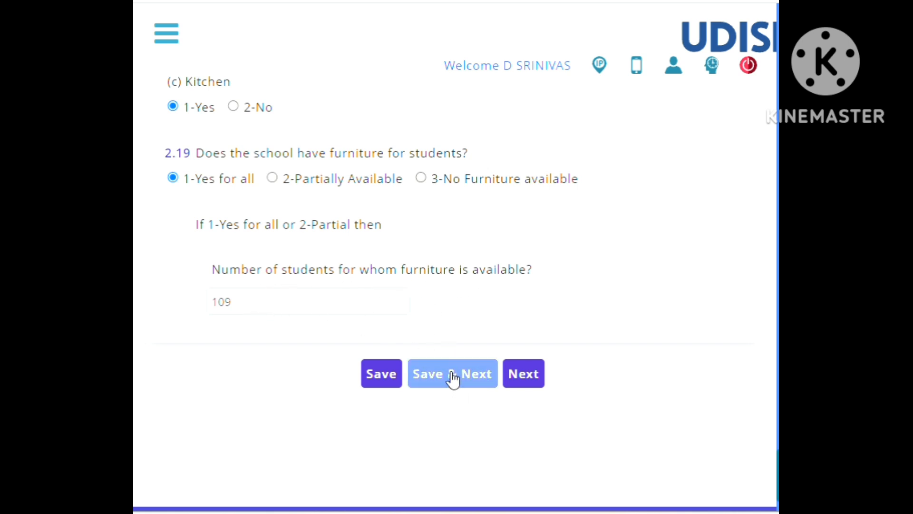
left_click(517, 384)
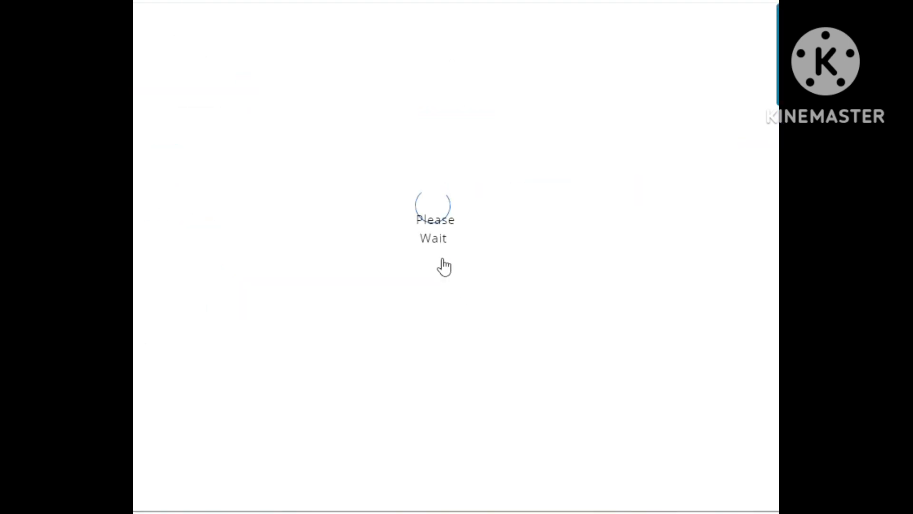
scroll(337, 289, "down", 1)
scroll(341, 295, "down", 2)
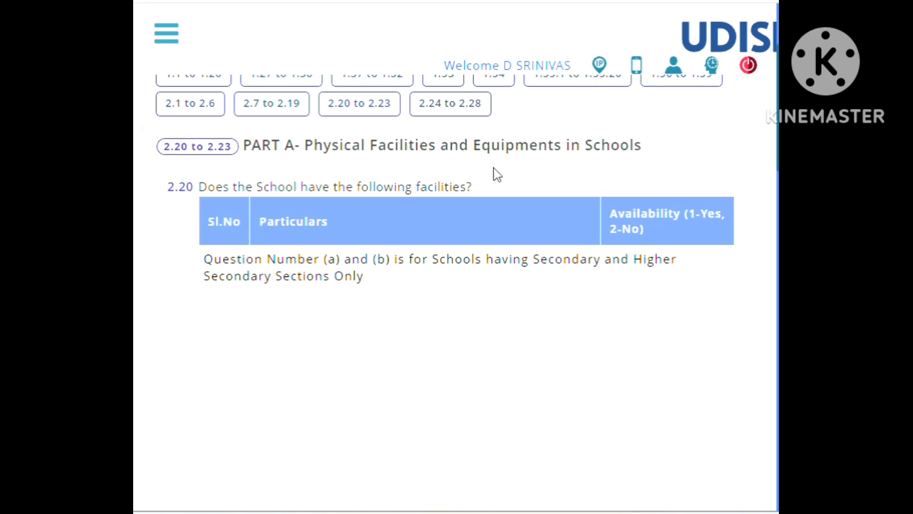
scroll(442, 288, "down", 4)
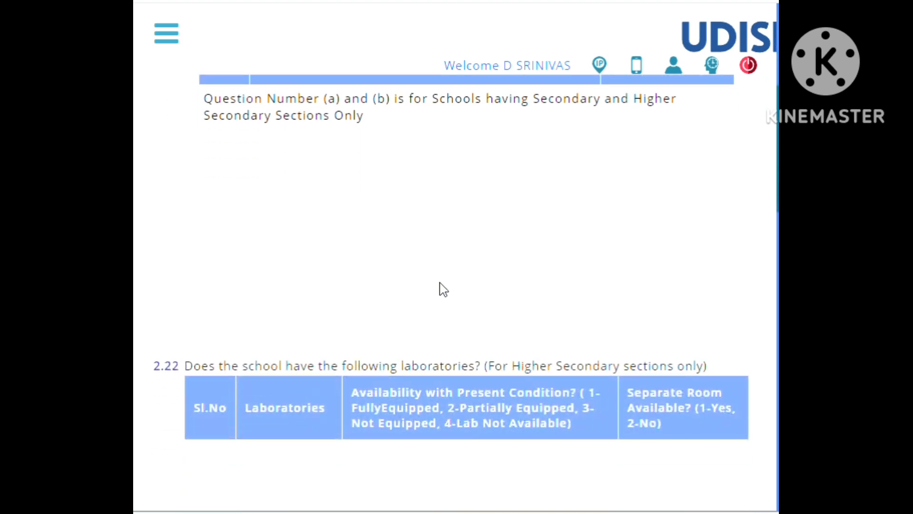
scroll(439, 283, "down", 7)
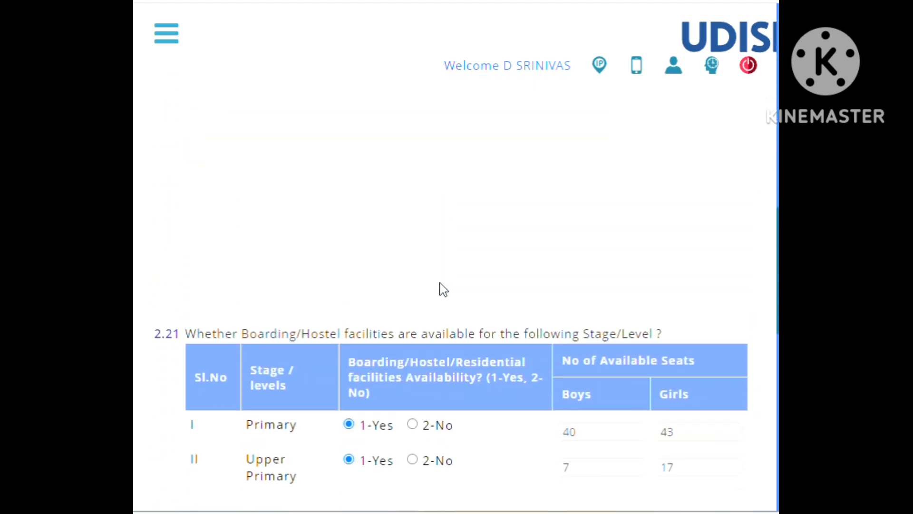
scroll(442, 288, "down", 6)
scroll(443, 288, "up", 3)
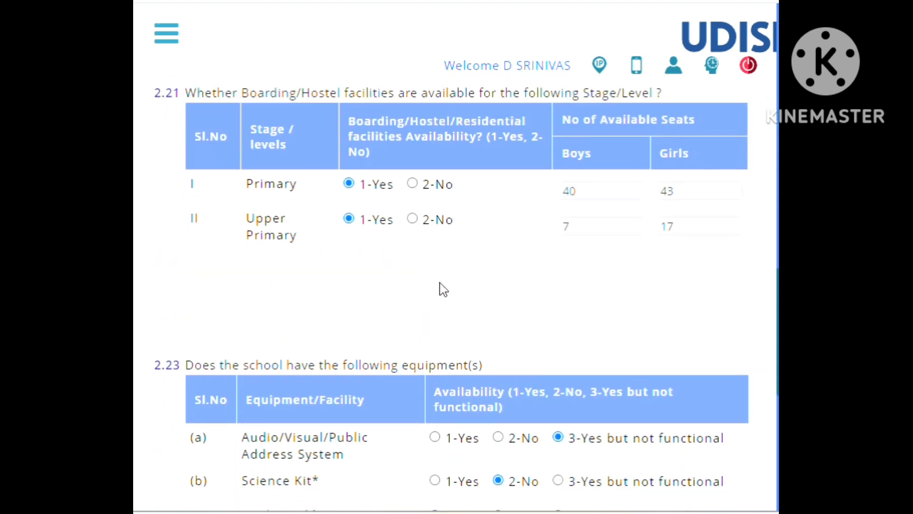
scroll(443, 290, "up", 2)
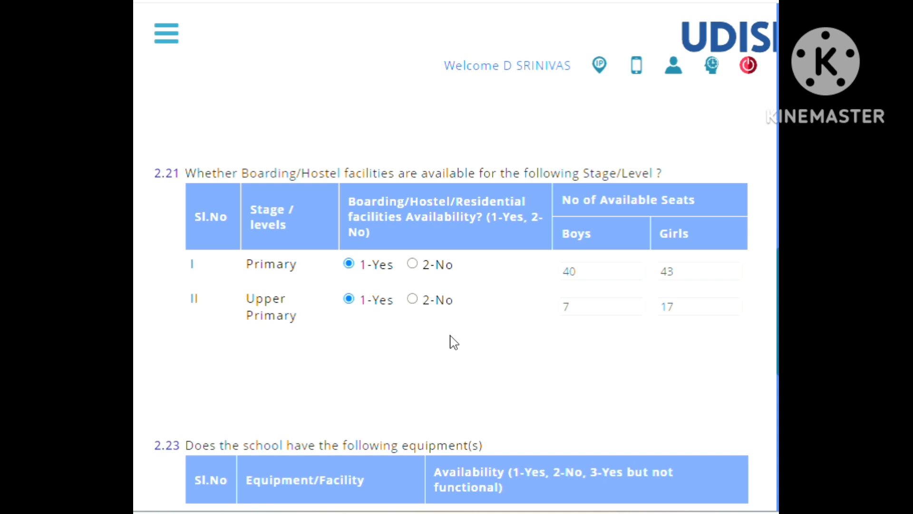
Review the 2.23 equipment table covering the audio/visual system, Science Kit, Maths Kit and biometric device, with its footnotes.
scroll(452, 338, "down", 8)
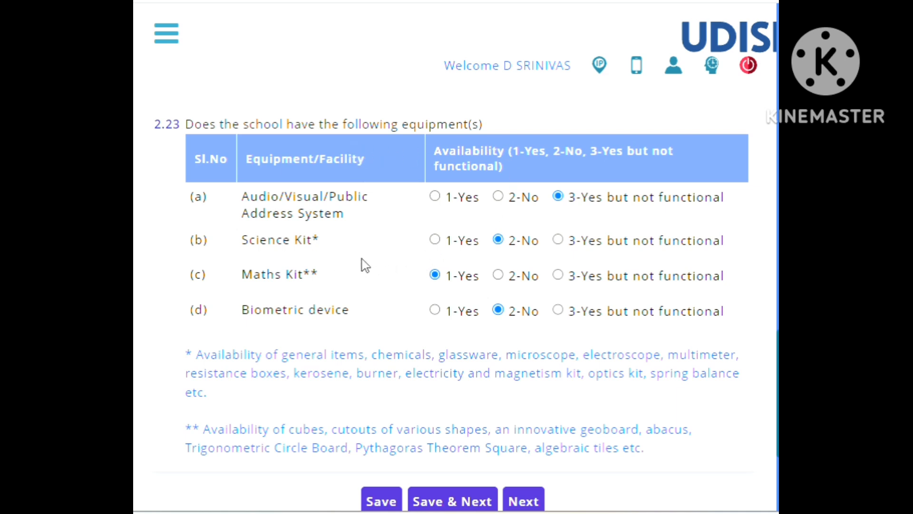
scroll(395, 328, "down", 4)
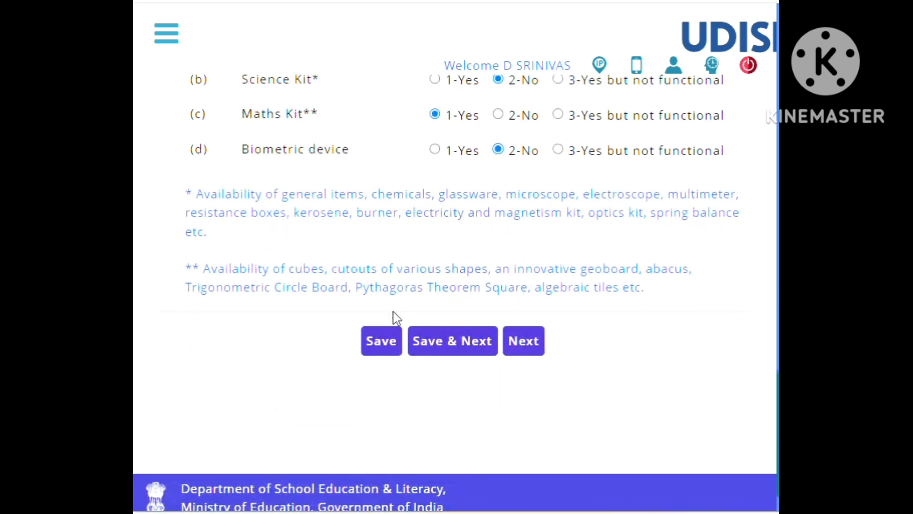
scroll(485, 210, "up", 2)
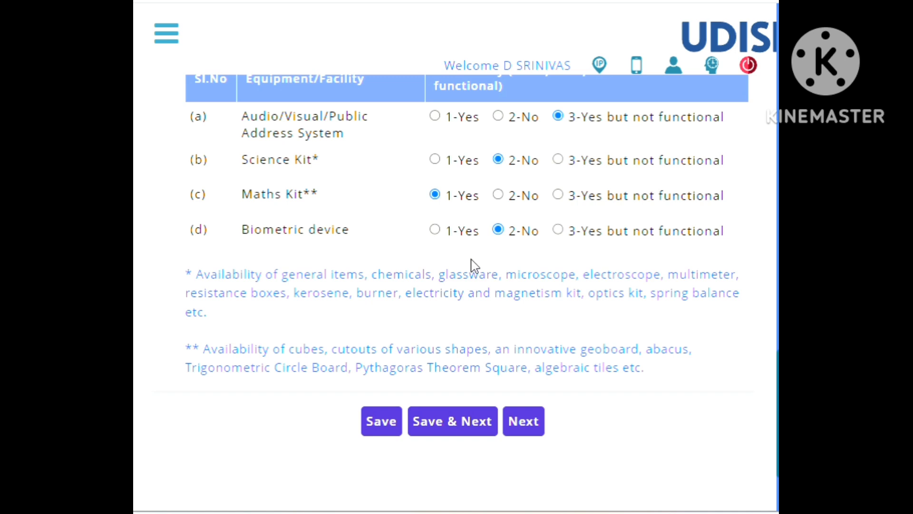
Advance to the 2.24 to 2.28 Computers and Digital Initiatives section without saving, and review the first items and unit columns of 2.24.
left_click(459, 425)
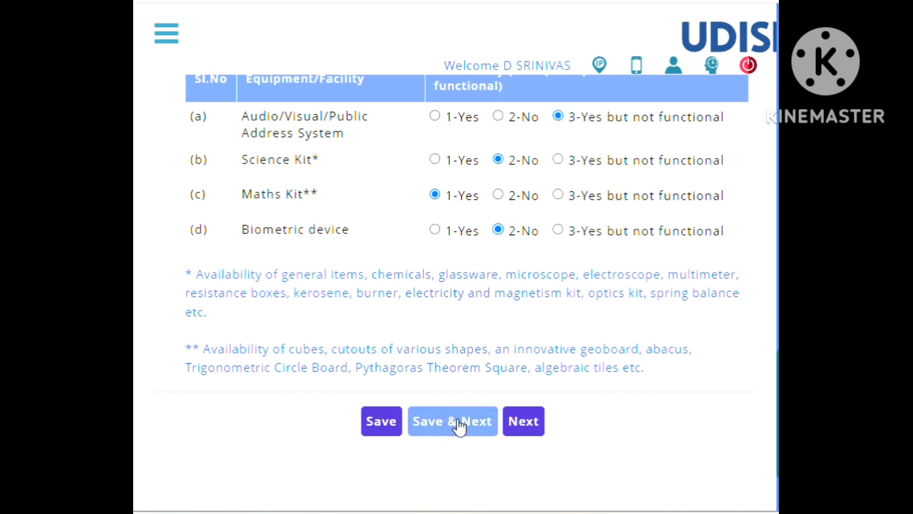
left_click(522, 427)
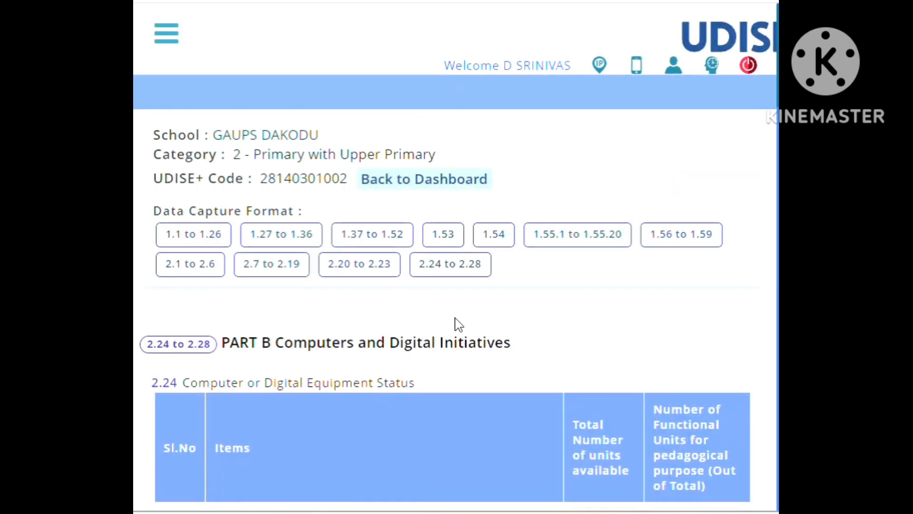
scroll(457, 323, "down", 2)
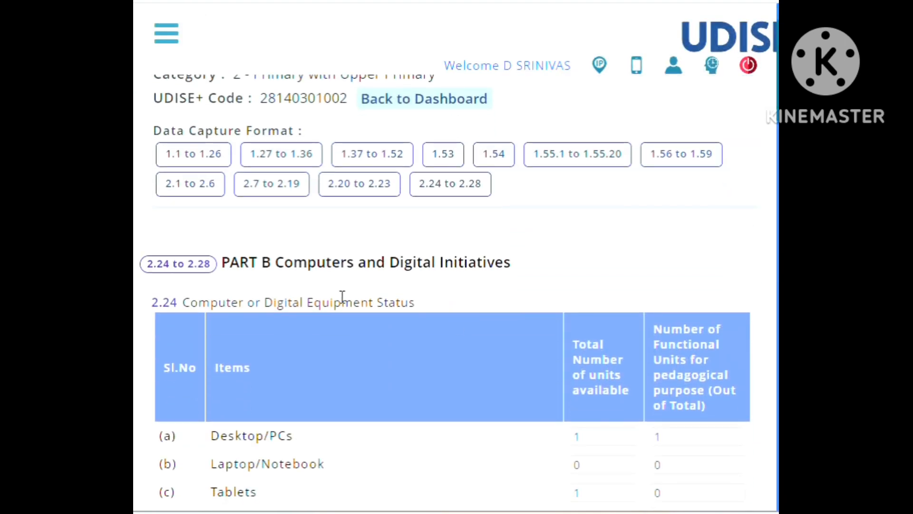
scroll(385, 281, "down", 4)
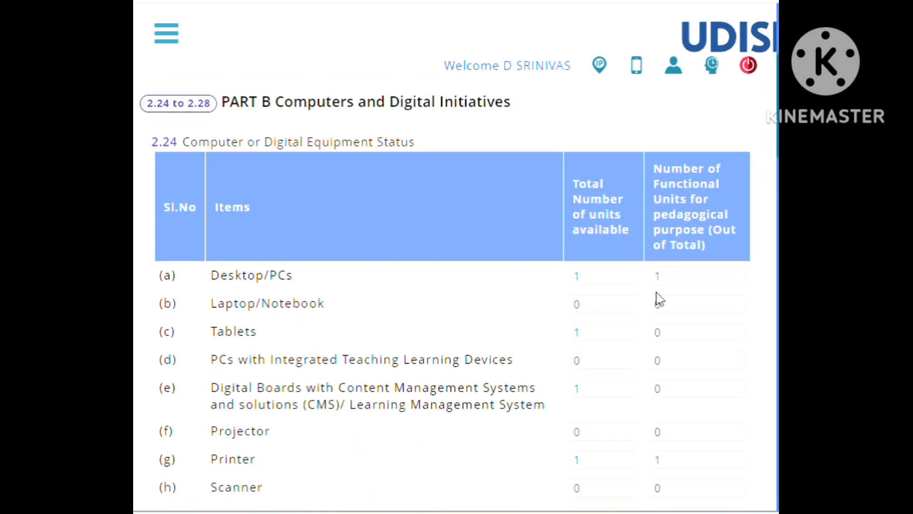
scroll(400, 332, "down", 2)
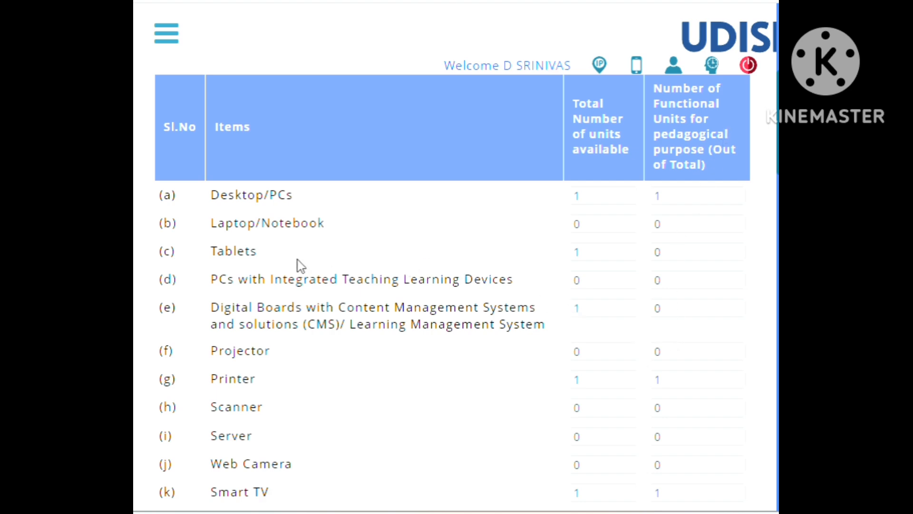
Review the remaining 2.24 digital equipment rows through smart classrooms and power backup, down to the 2.25 internet facility question.
scroll(298, 263, "up", 4)
scroll(298, 267, "down", 2)
scroll(300, 269, "down", 2)
scroll(386, 271, "down", 2)
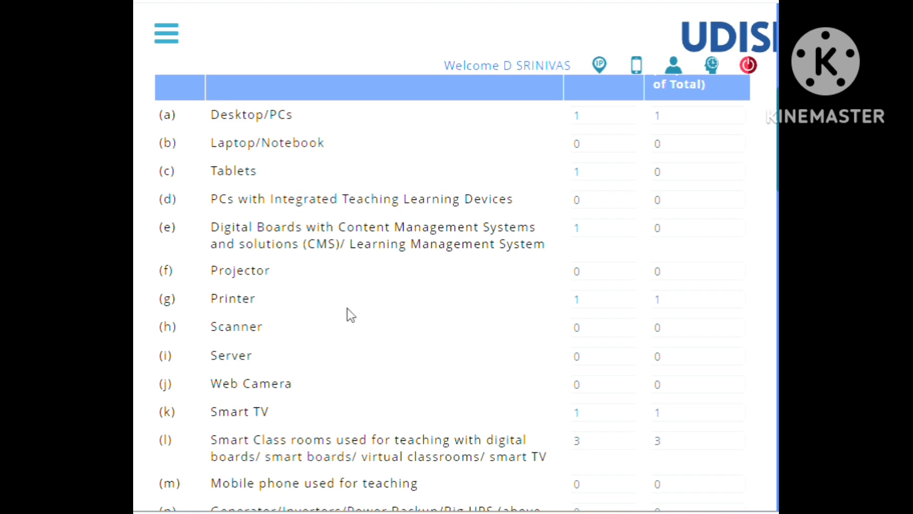
scroll(394, 312, "down", 5)
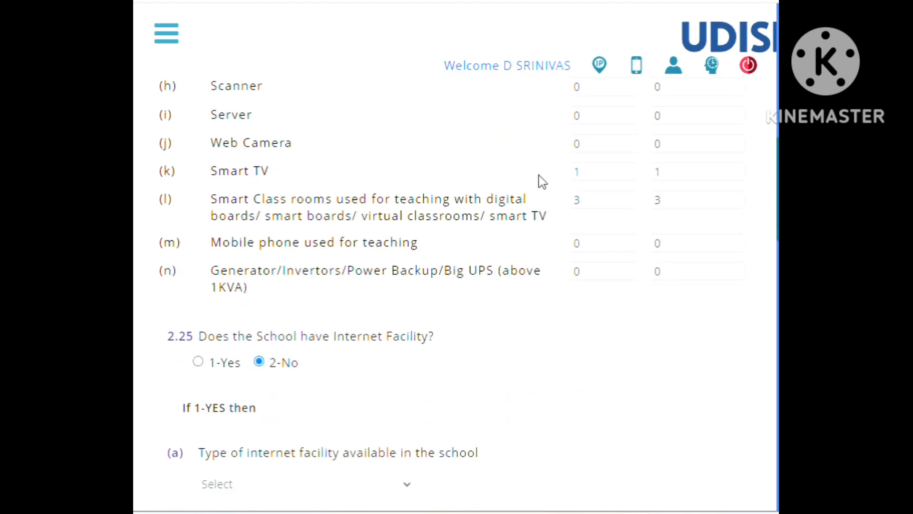
Review the last 2.24 rows on smart TV, smart classrooms, mobile phones and power backup, plus the 2.25 internet facility question.
scroll(533, 180, "up", 2)
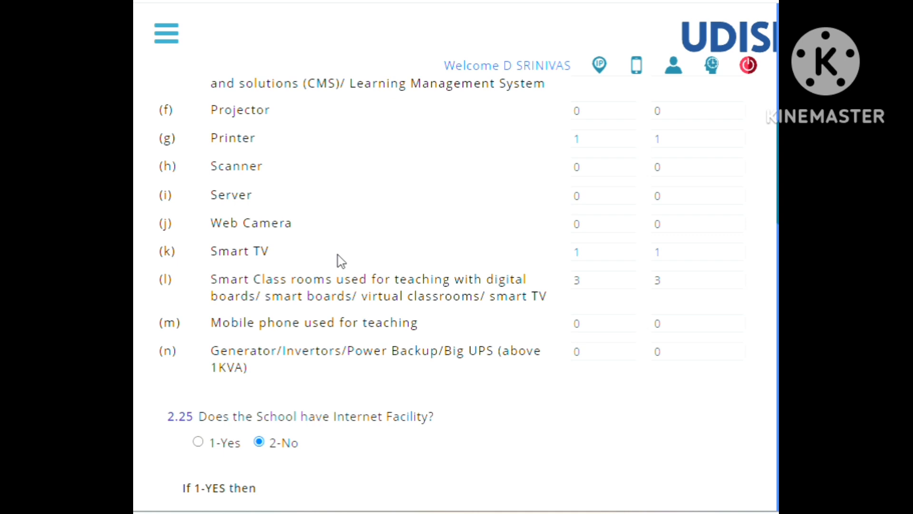
scroll(338, 256, "down", 2)
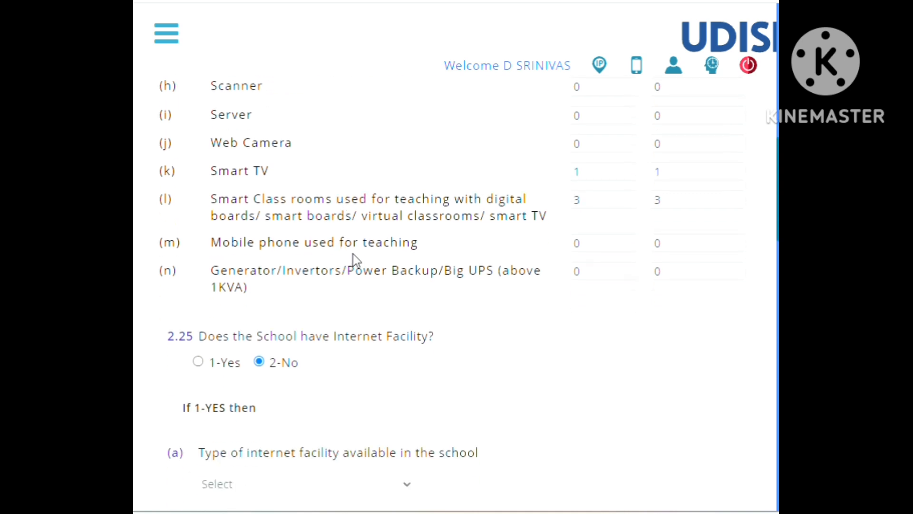
scroll(355, 261, "down", 2)
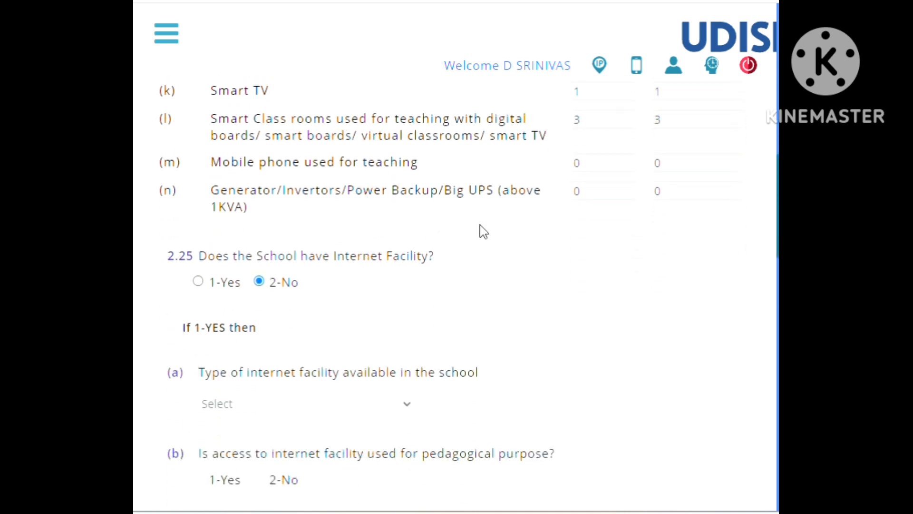
scroll(483, 231, "down", 2)
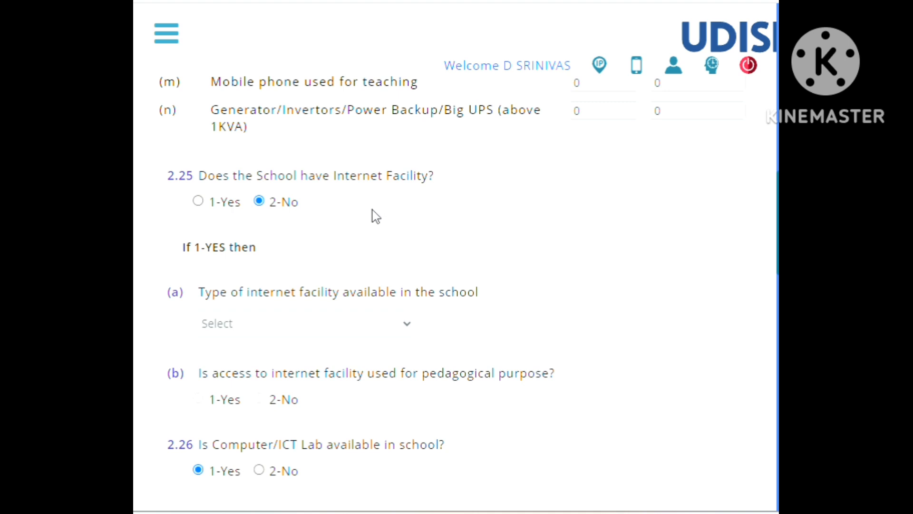
scroll(373, 210, "up", 1)
scroll(372, 210, "down", 4)
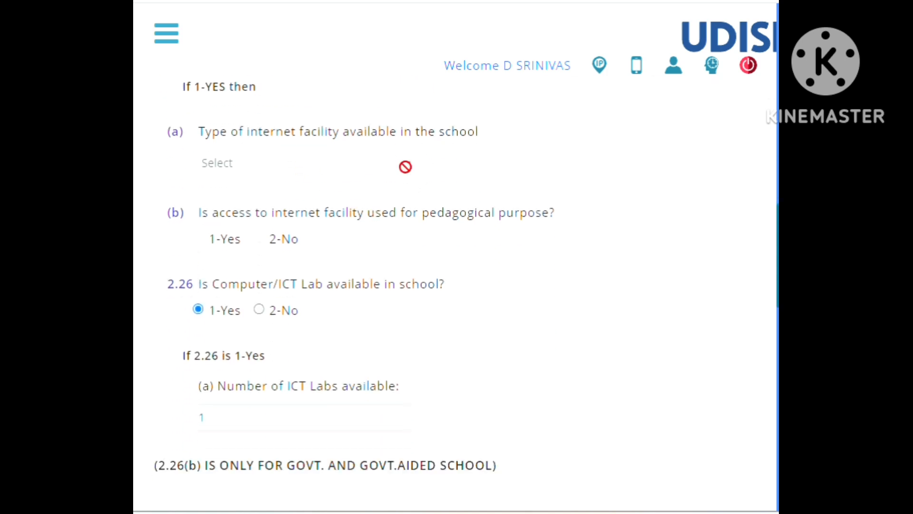
scroll(248, 140, "up", 3)
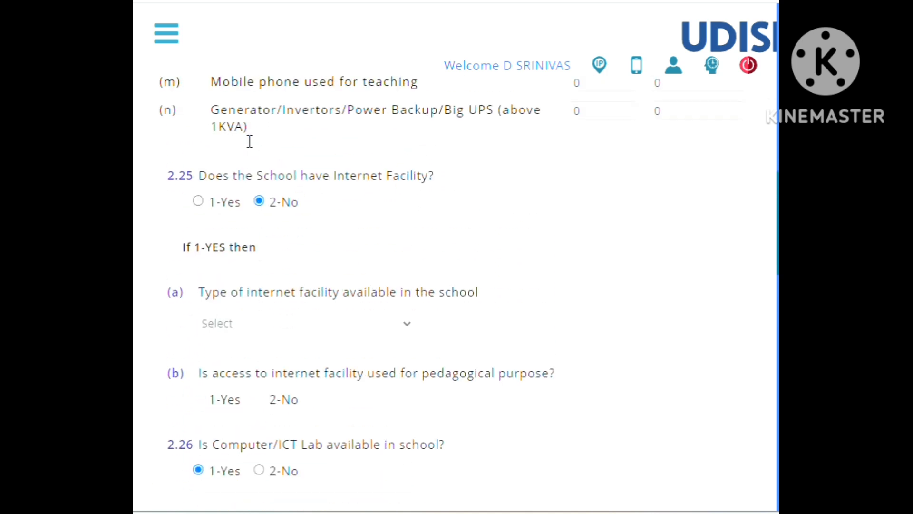
Switch 2.25 Internet Facility to 1-Yes, view the internet type choices without selecting one, and set the answer back to 2-No.
left_click(197, 201)
left_click(252, 328)
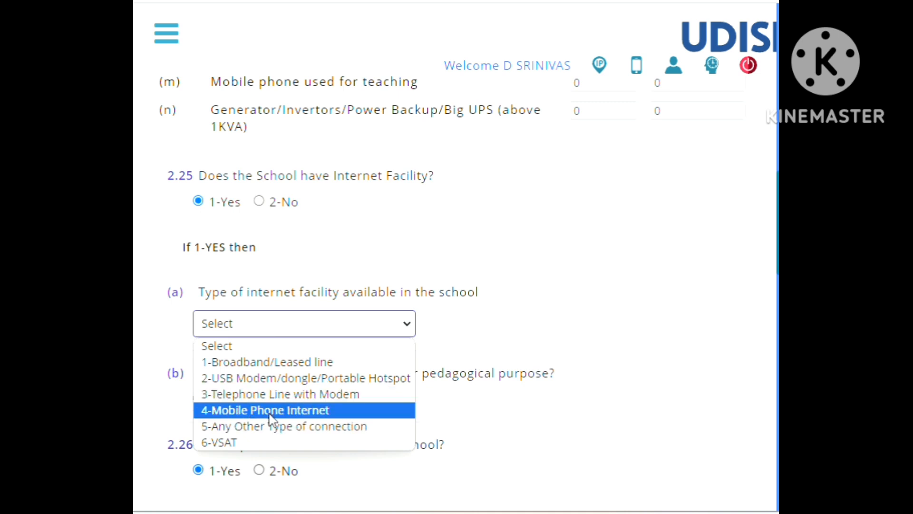
left_click(261, 200)
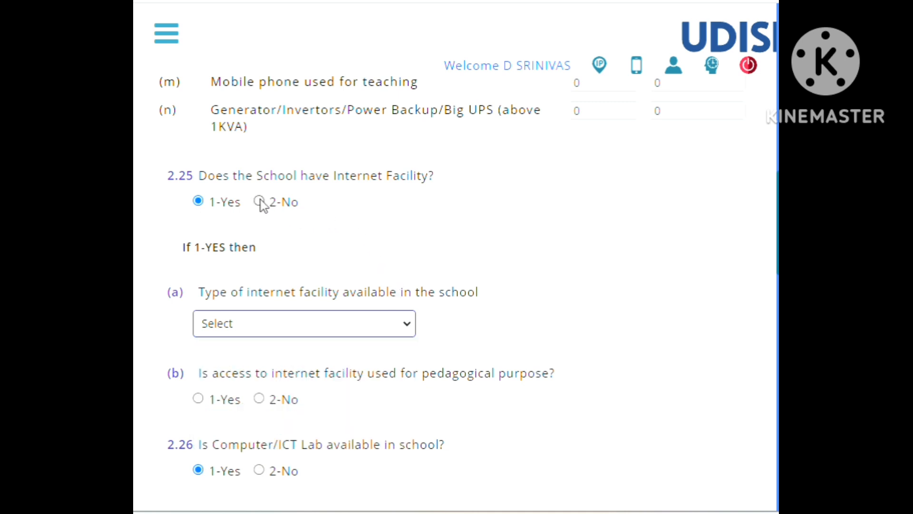
left_click(260, 202)
Review the 2.26 Computer/ICT Lab questions, including number of labs, Samagra Siksha coverage, year, functionality, model and instructor type.
scroll(402, 248, "down", 3)
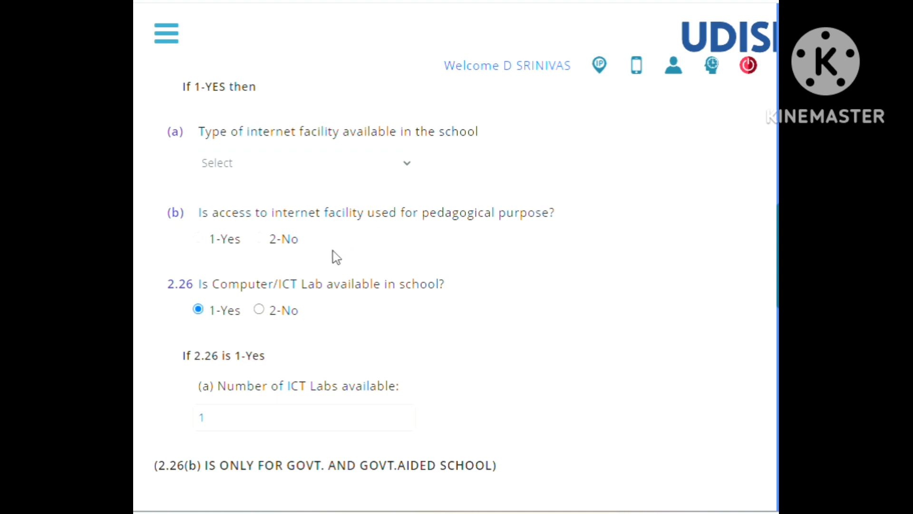
scroll(332, 250, "down", 3)
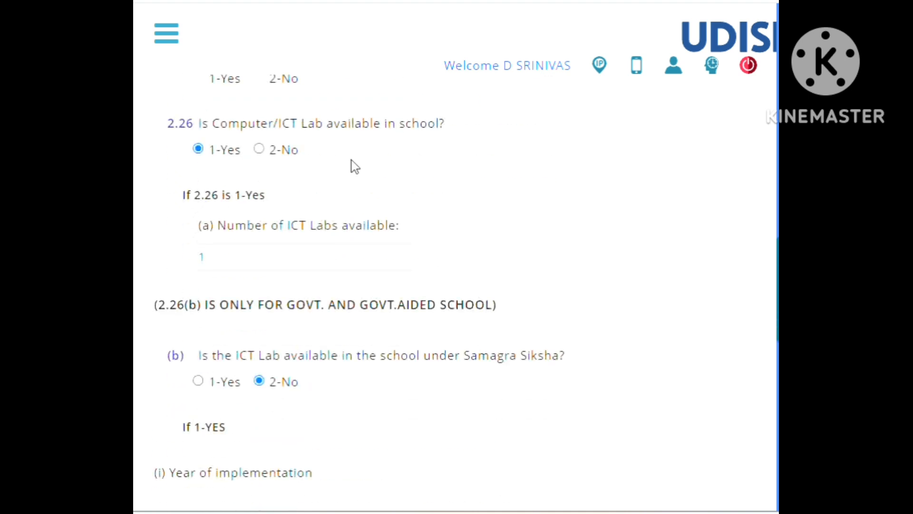
scroll(354, 162, "up", 2)
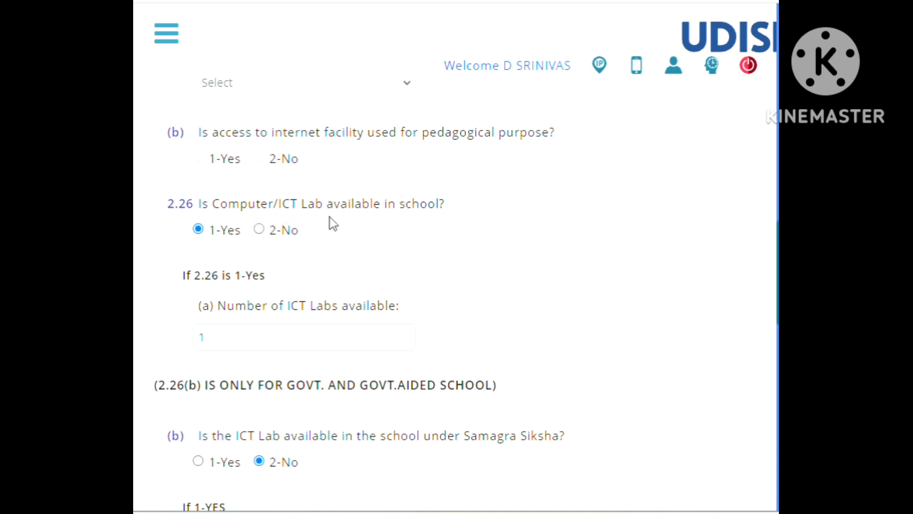
scroll(374, 230, "down", 5)
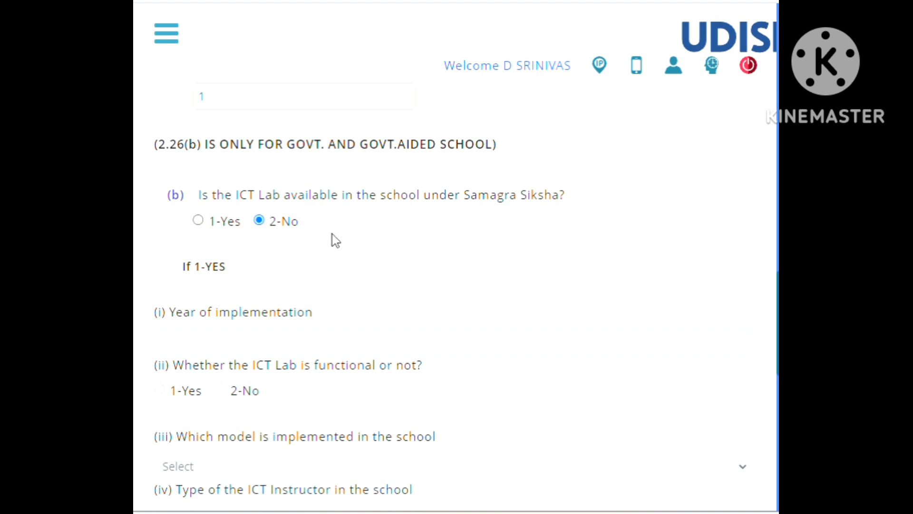
scroll(328, 229, "down", 2)
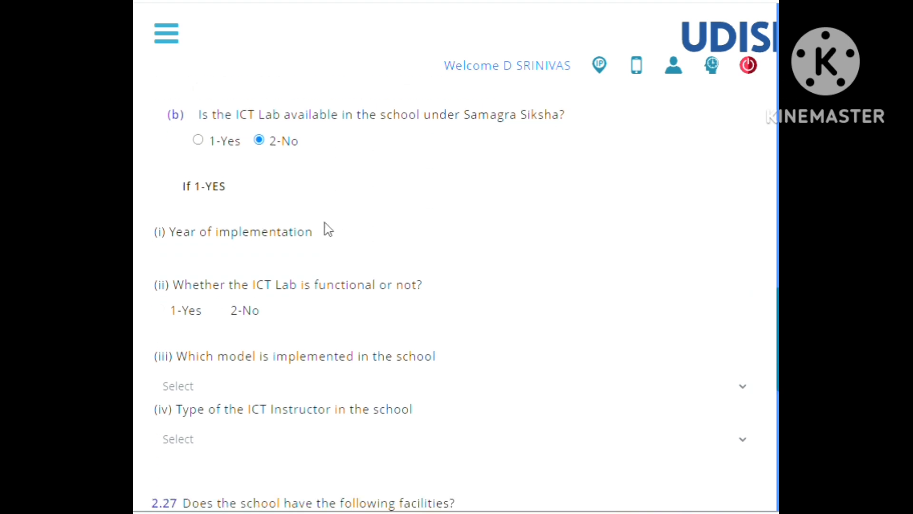
scroll(325, 223, "down", 2)
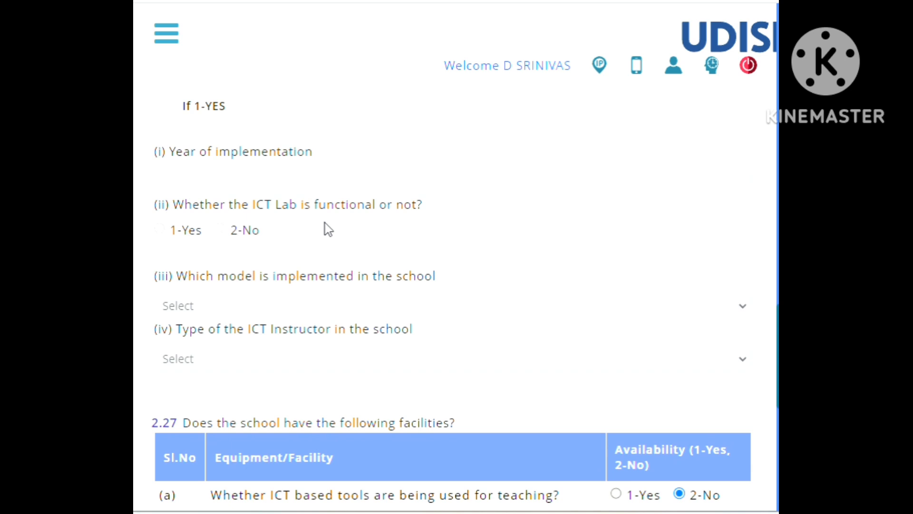
Review the 2.27 facilities table on ICT tools, e-contents, CWSN solutions and DTH/TV channels, and the 2.28 Digital Library question.
scroll(325, 224, "down", 3)
scroll(328, 230, "down", 3)
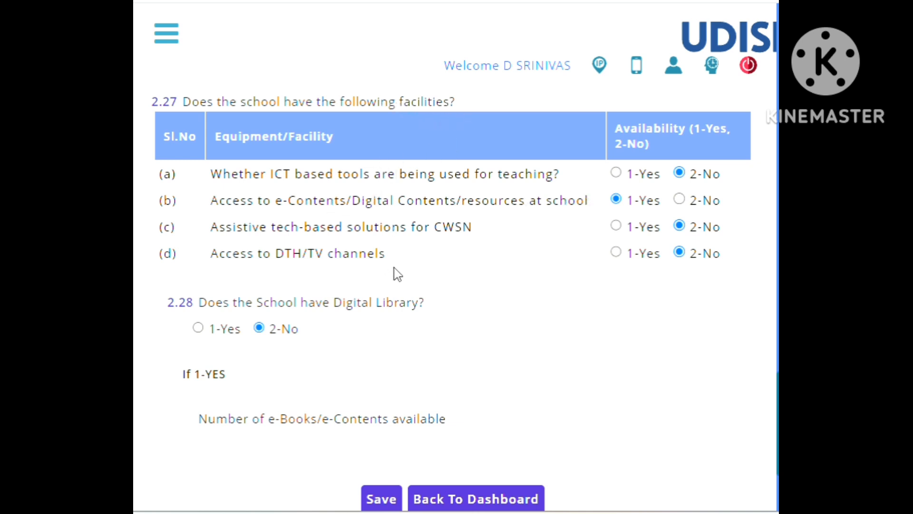
scroll(512, 261, "down", 2)
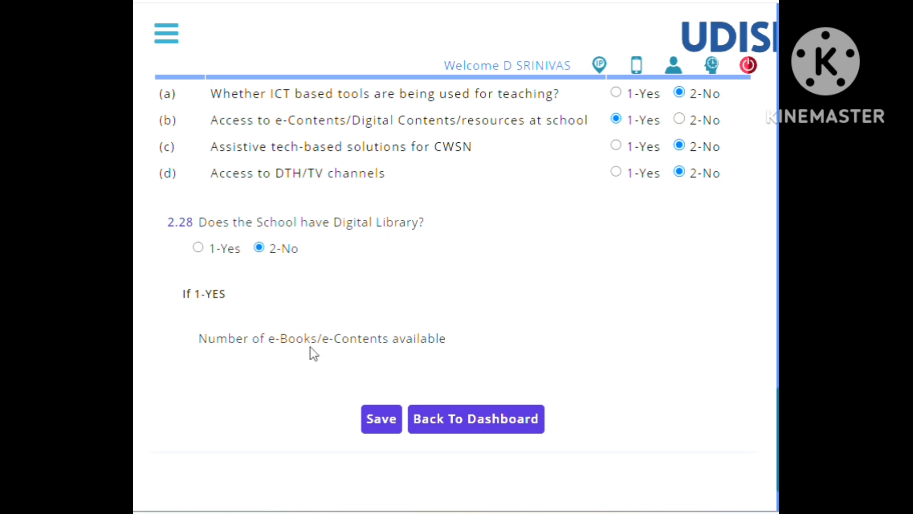
Leave the 2.24 to 2.28 section without saving and return to the school dashboard.
left_click(541, 412)
scroll(496, 351, "up", 15)
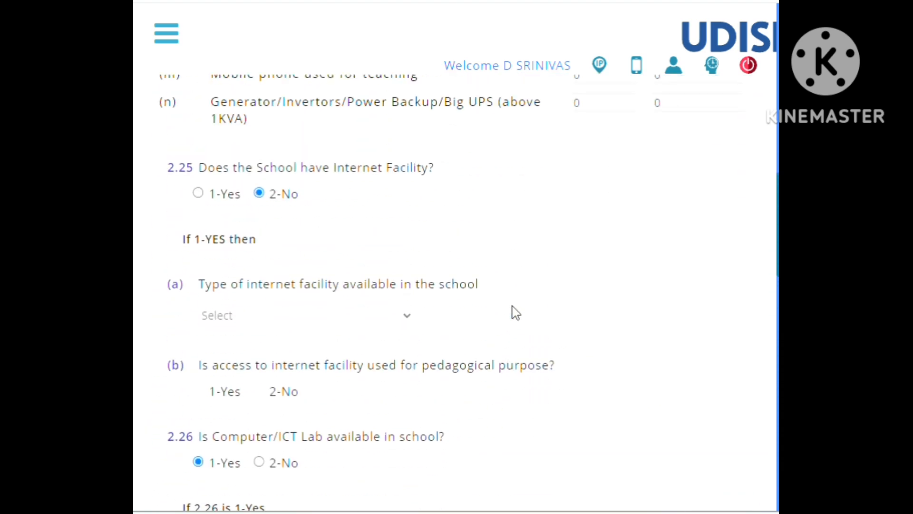
scroll(516, 312, "up", 12)
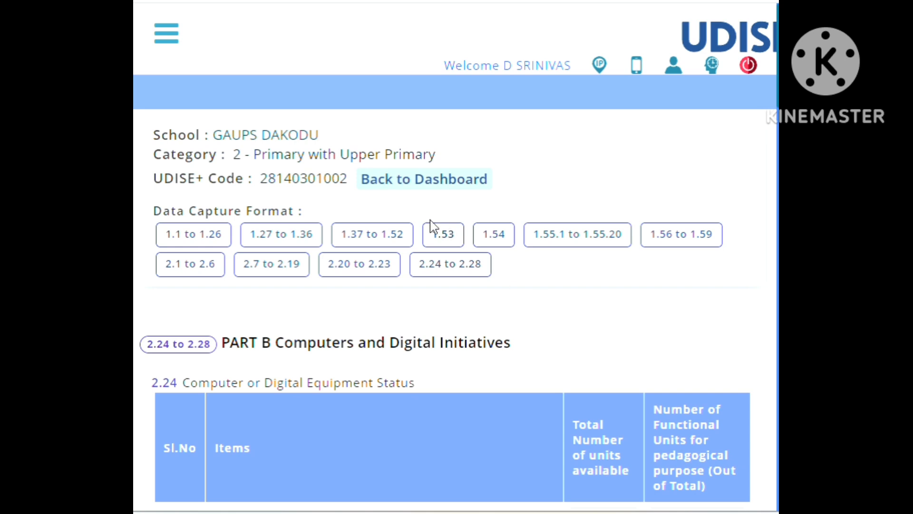
left_click(432, 180)
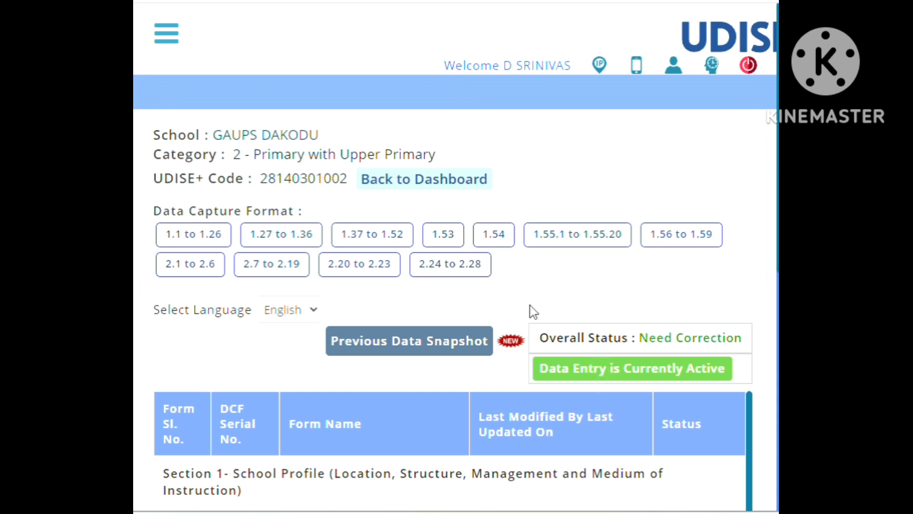
Open the Previous Data Snapshot and review its list of forms from 1.1 to 2.28, down to the Detailed Report Card option.
left_click(407, 347)
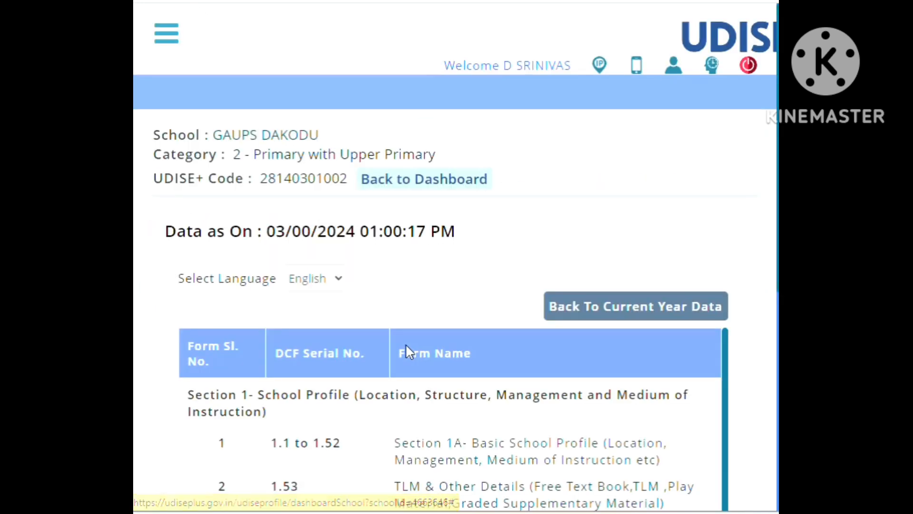
scroll(405, 343, "down", 2)
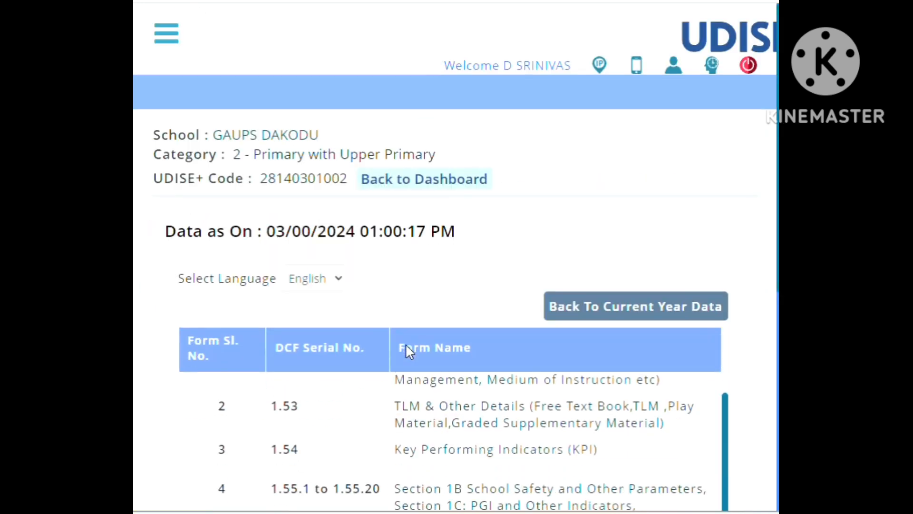
scroll(402, 364, "up", 2)
scroll(400, 385, "down", 2)
scroll(400, 385, "down", 6)
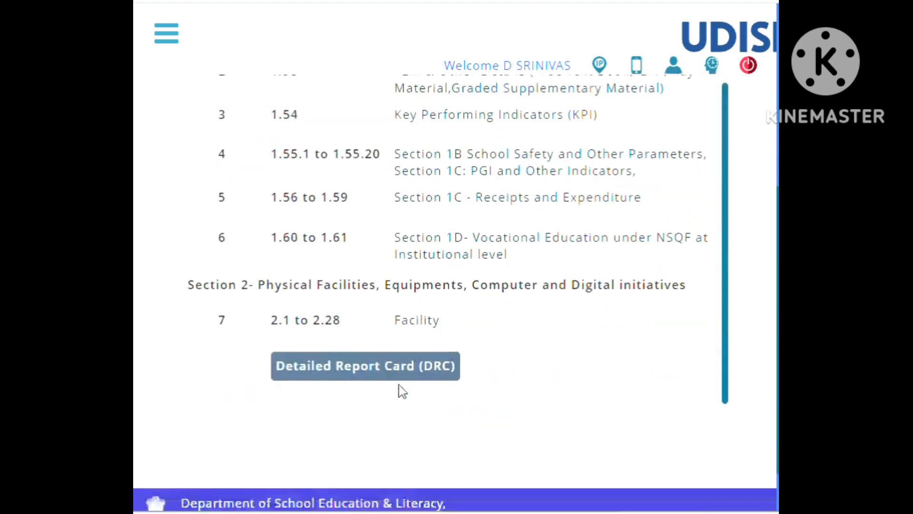
scroll(449, 299, "up", 2)
scroll(451, 300, "down", 2)
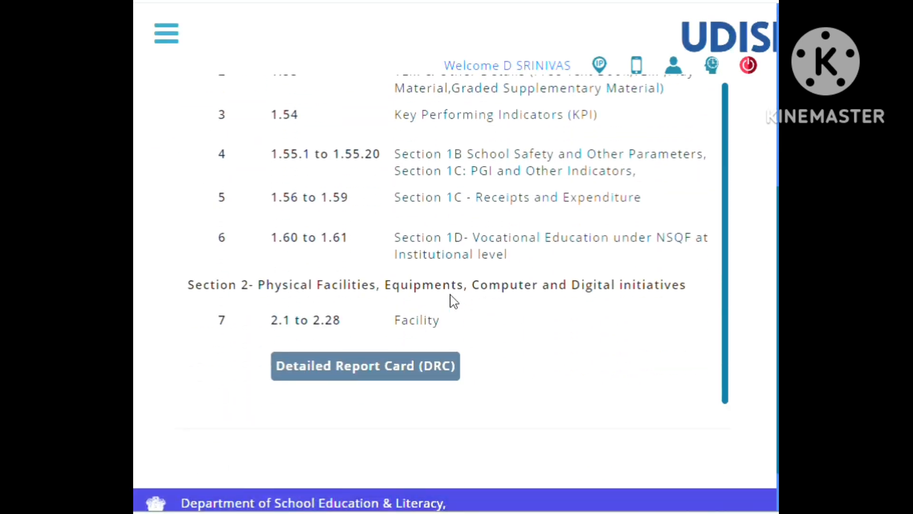
Request the Detailed Report Card (DRC) PDF download and cancel saving the file.
left_click(395, 373)
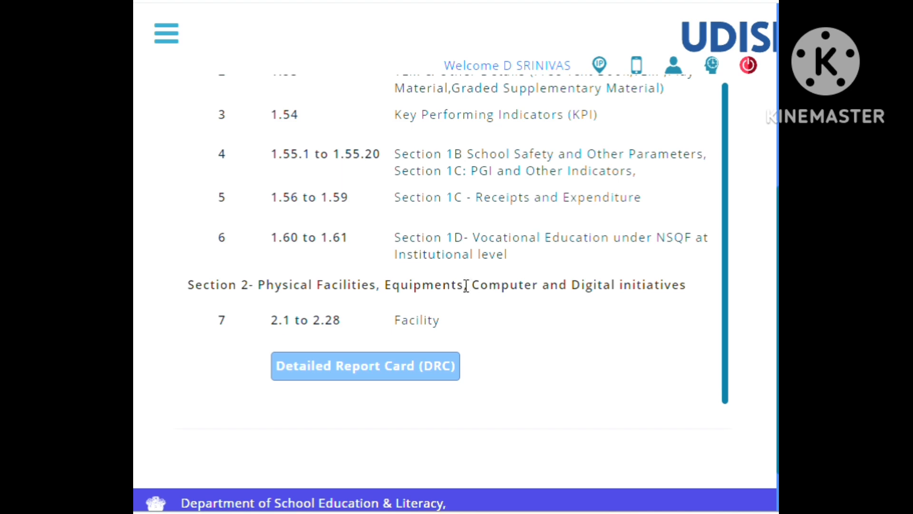
scroll(466, 286, "up", 2)
scroll(399, 262, "up", 5)
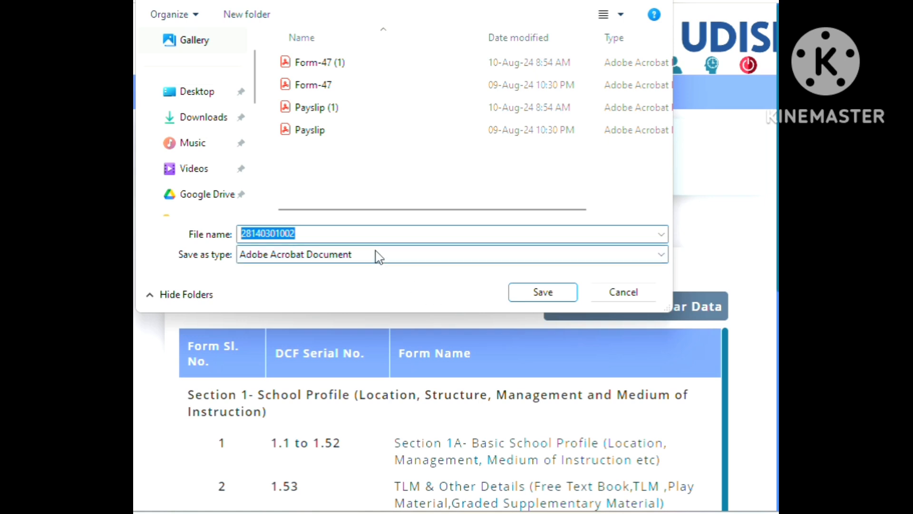
left_click(620, 296)
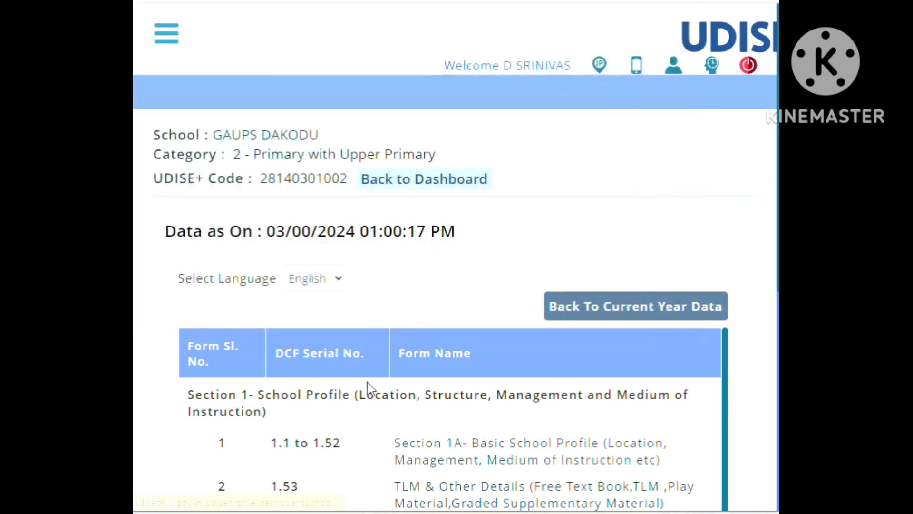
Open the snapshot's Section 1A Basic School Profile and review the school, contact, respondent and 1.24 language details.
scroll(369, 387, "down", 2)
scroll(381, 394, "up", 2)
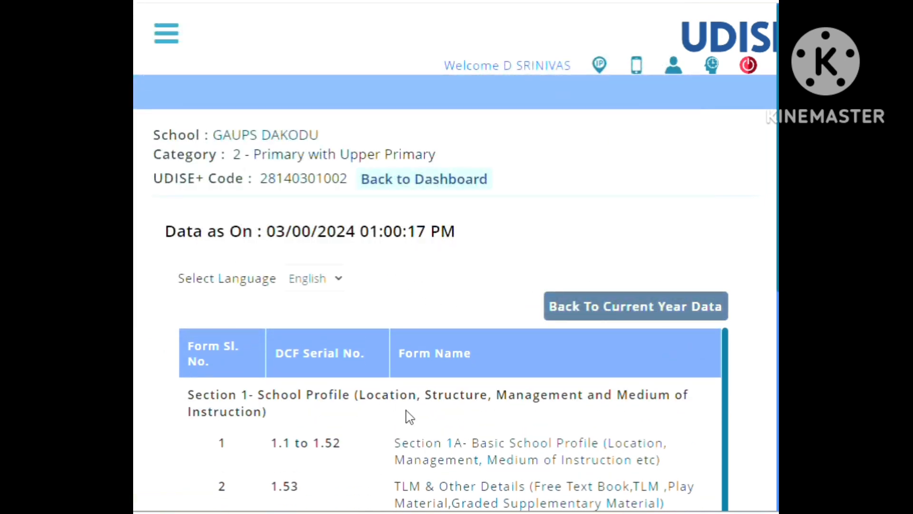
left_click(445, 457)
scroll(386, 323, "down", 1)
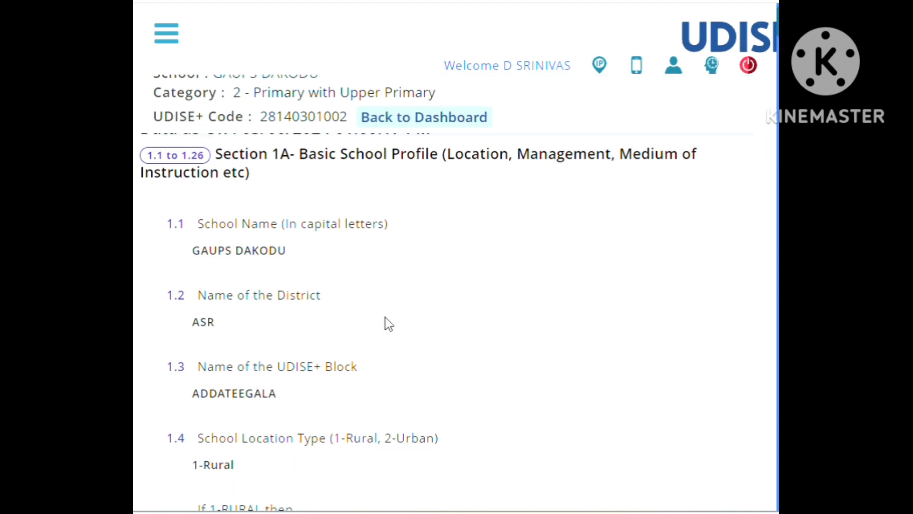
scroll(388, 324, "down", 15)
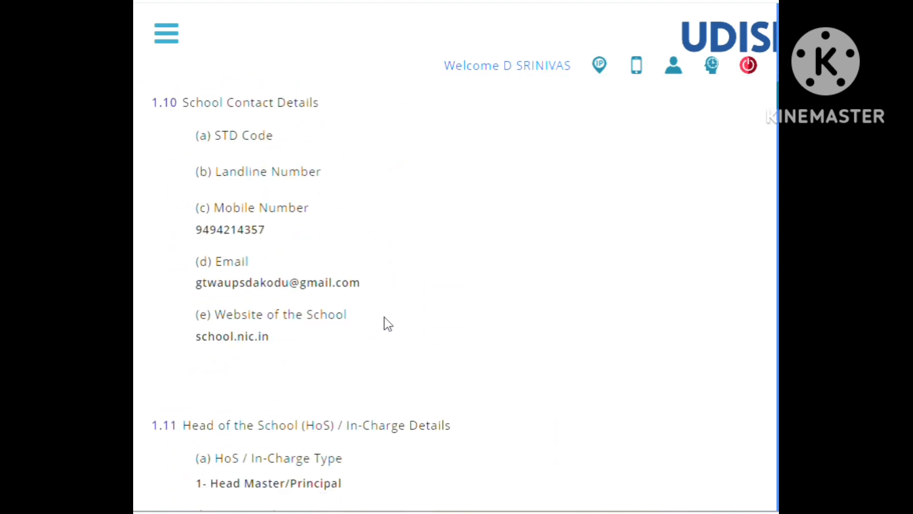
scroll(387, 324, "down", 15)
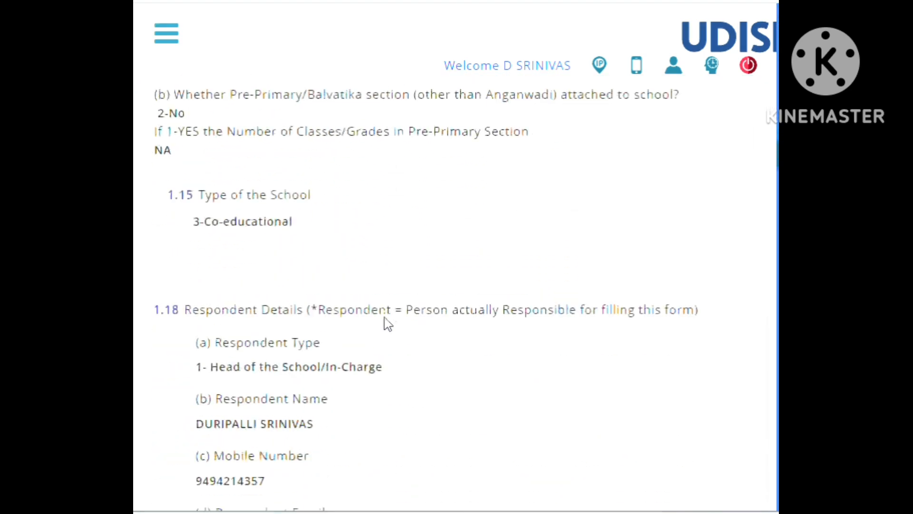
scroll(388, 323, "down", 15)
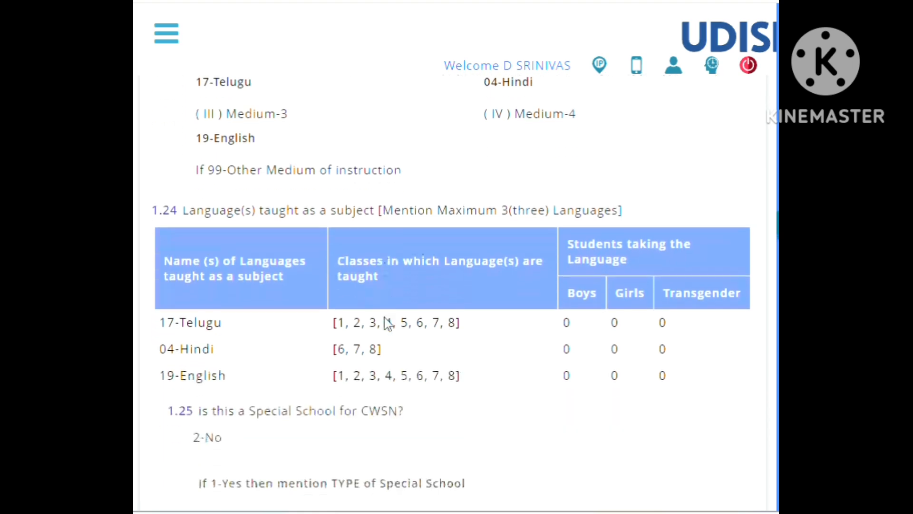
Review the previous-year answers from 1.25 through 1.42, covering residential status, school distances, instructional days, remedial teaching and school visits.
scroll(388, 324, "down", 8)
scroll(385, 317, "up", 6)
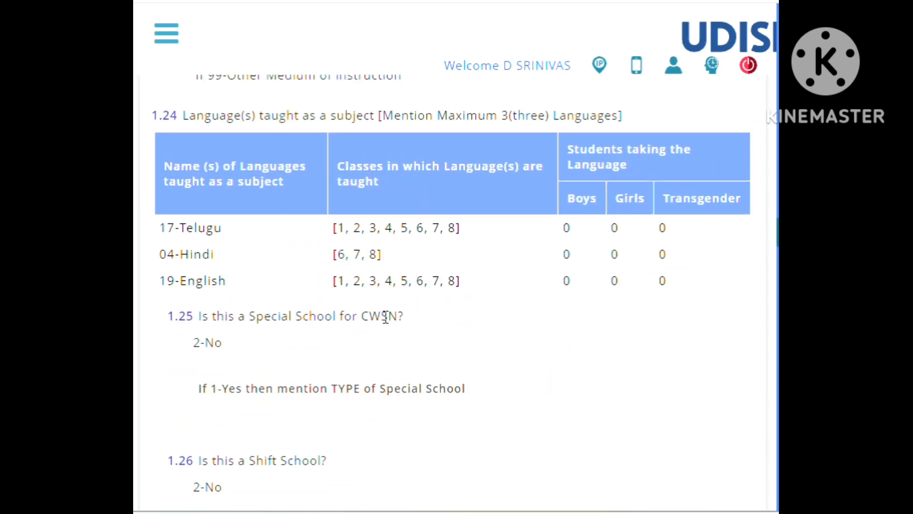
scroll(491, 304, "down", 7)
scroll(490, 304, "up", 3)
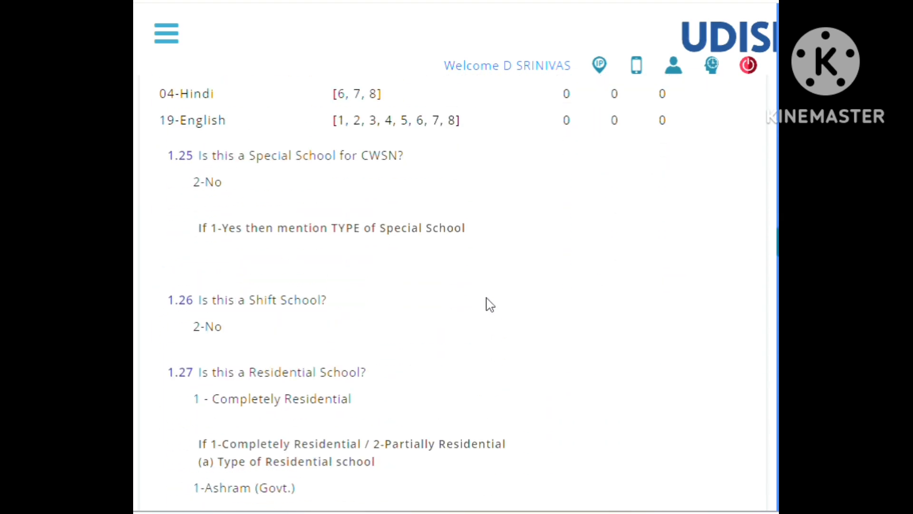
scroll(491, 304, "up", 5)
scroll(490, 306, "down", 15)
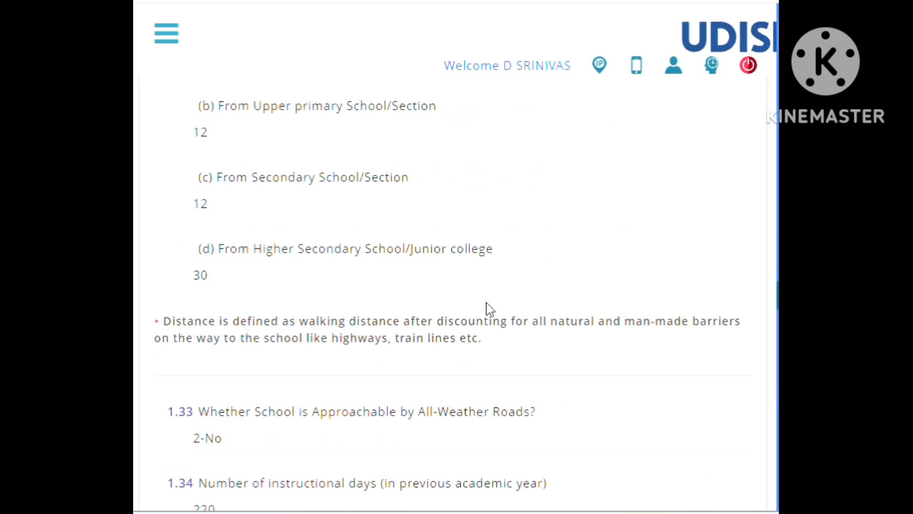
scroll(490, 309, "down", 15)
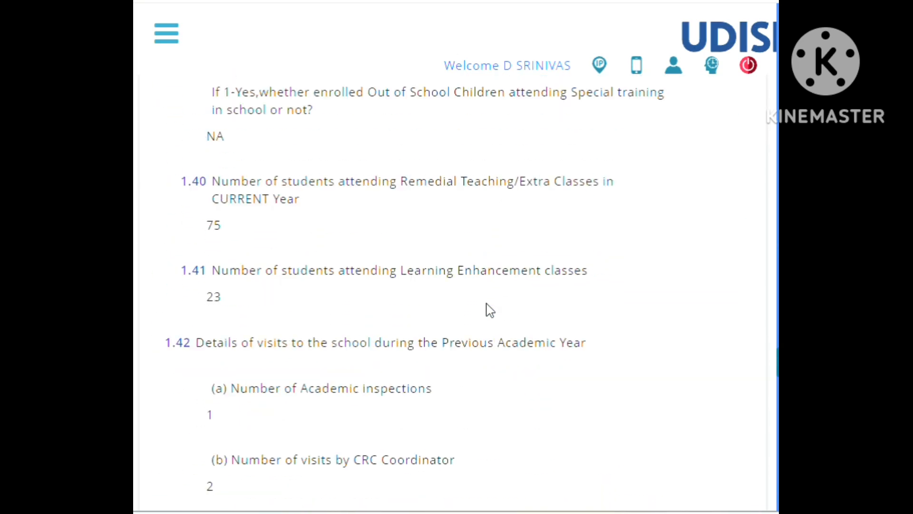
Review the snapshot's remaining Section 1A answers through 1.52 and the 1.53 free textbook, TLM and supplementary material details.
scroll(491, 311, "down", 15)
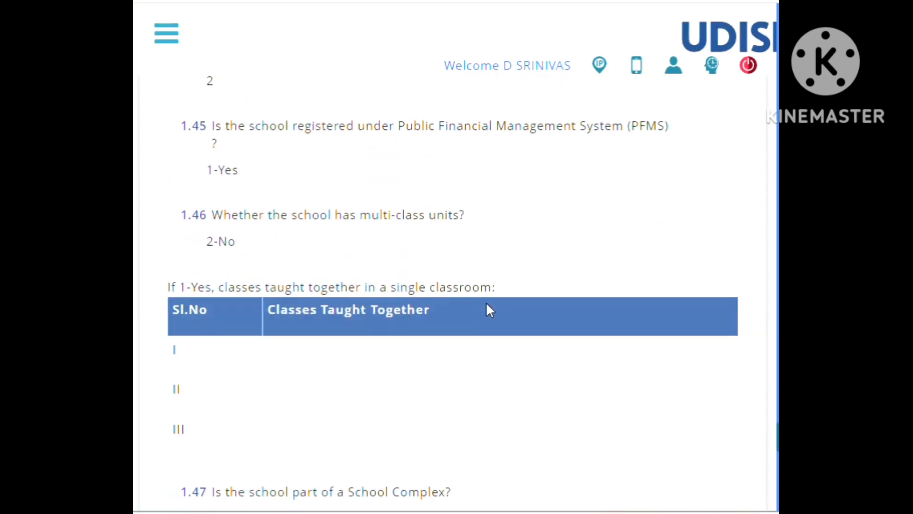
scroll(490, 310, "down", 15)
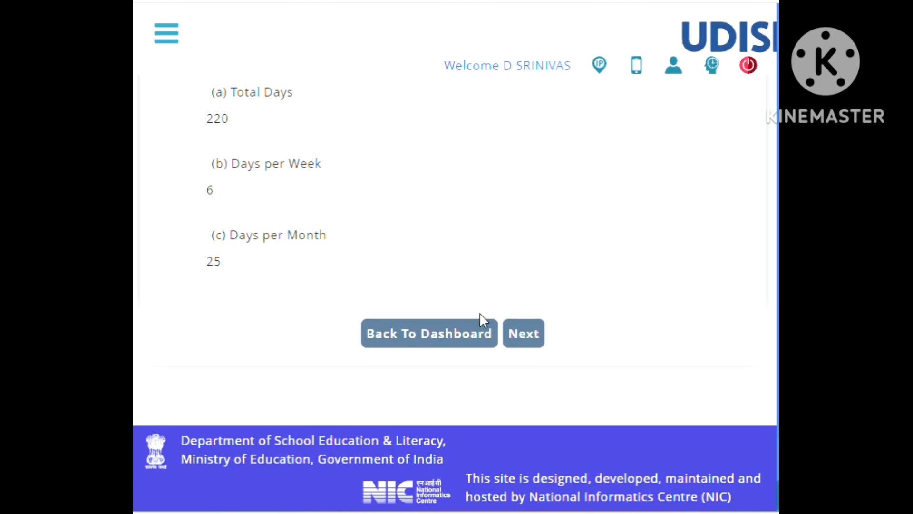
left_click(525, 341)
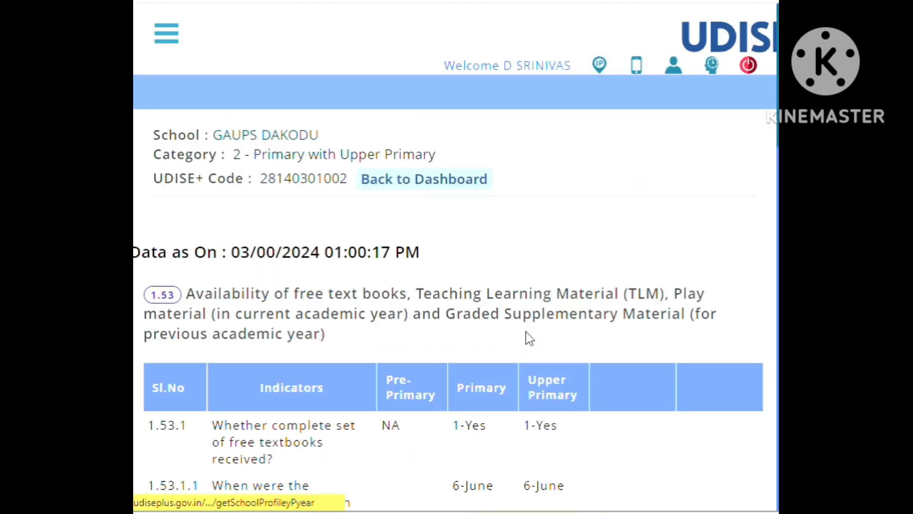
scroll(518, 338, "down", 10)
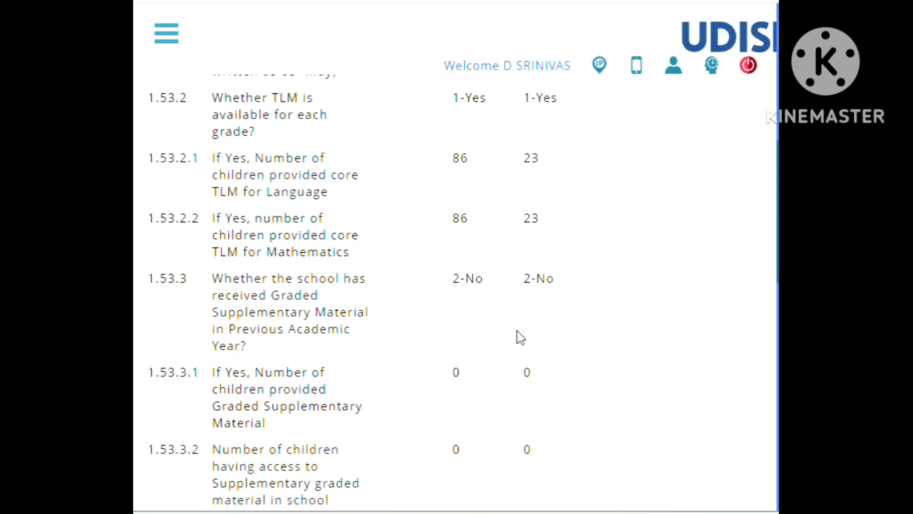
scroll(520, 337, "down", 10)
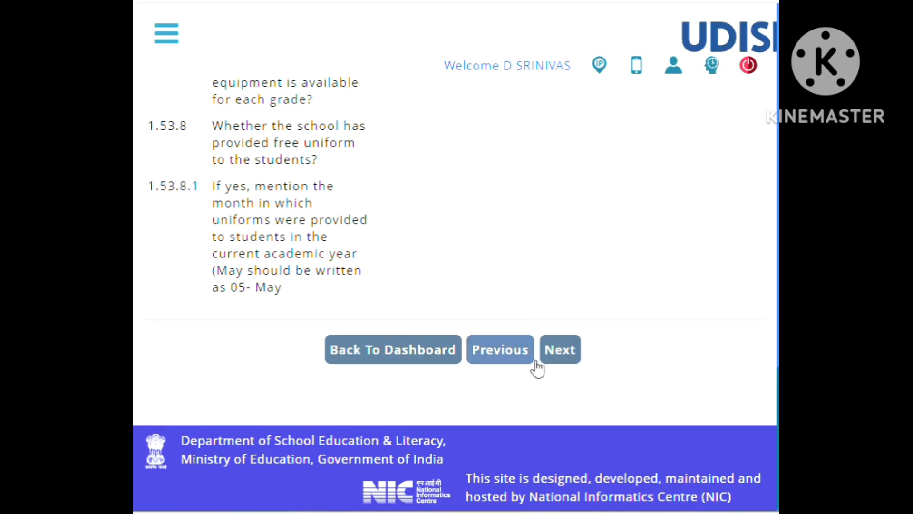
Open the snapshot's 1.54 Key Performing Indicators form and review the class-wise entries from 1.54.1 to 1.54.7.
left_click(561, 358)
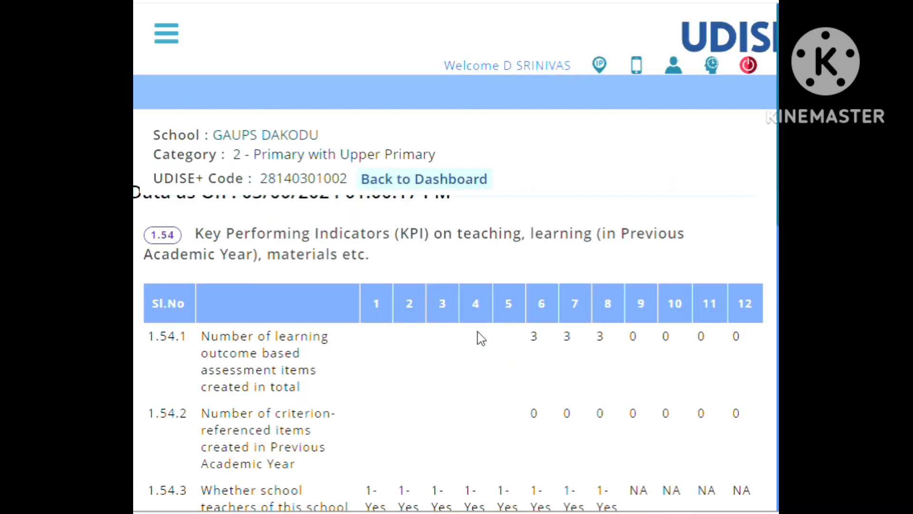
scroll(481, 337, "down", 10)
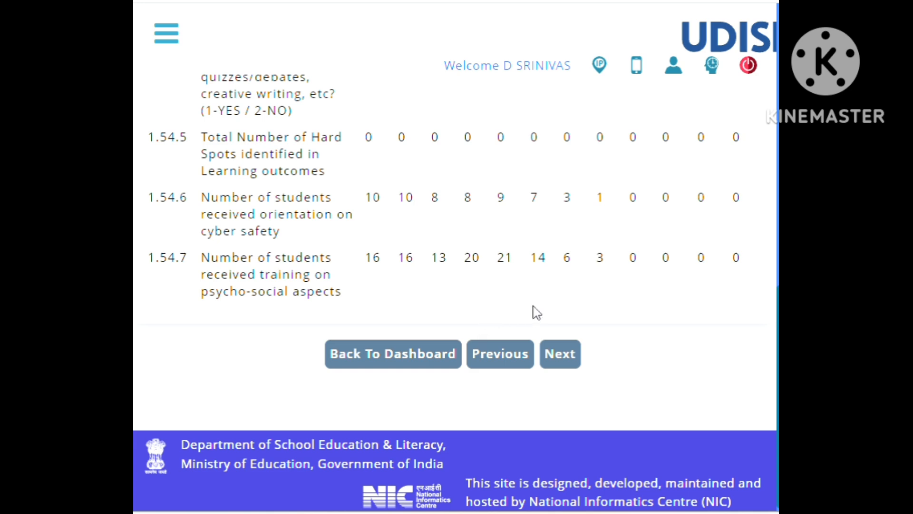
scroll(536, 313, "up", 8)
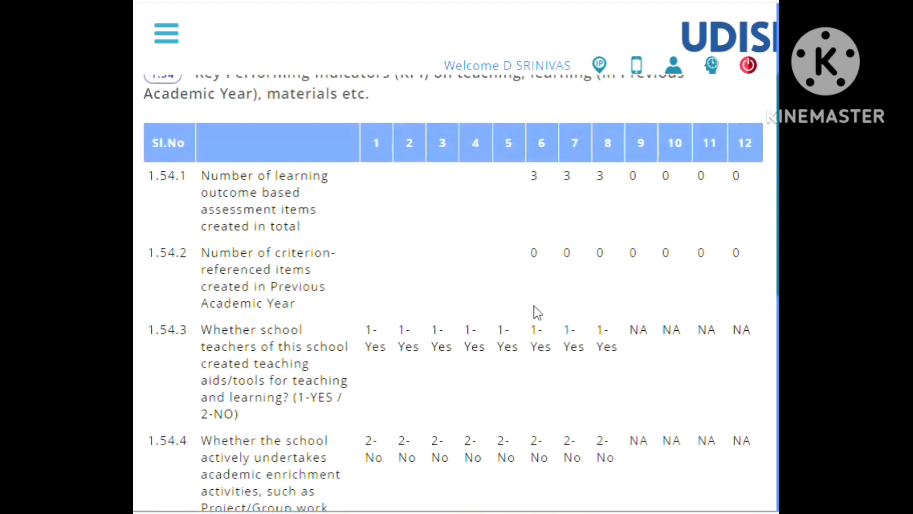
scroll(537, 312, "down", 8)
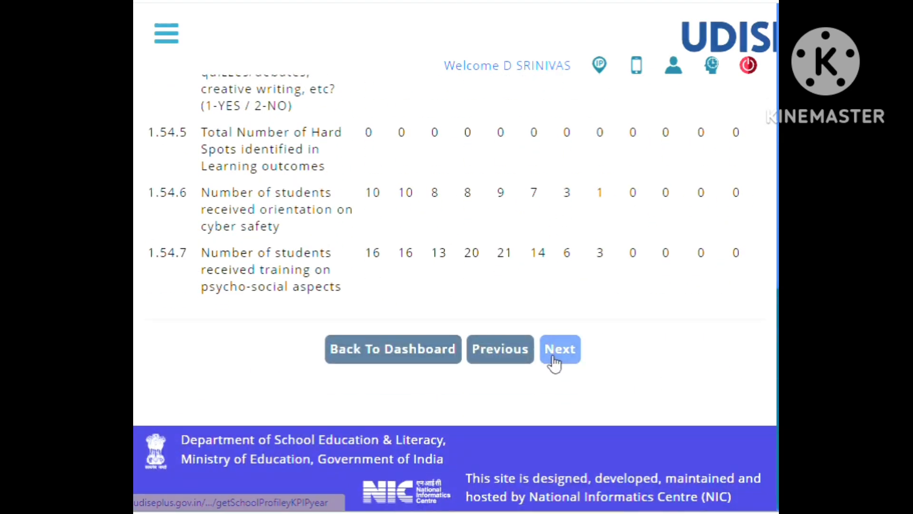
Open the snapshot's Section 1B School Safety form, and return through the snapshot's form list to the current year data.
left_click(560, 361)
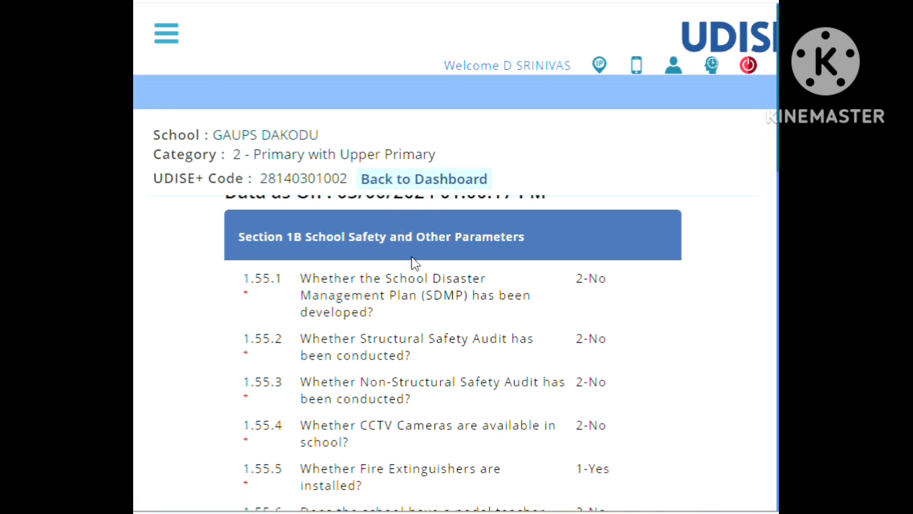
left_click(425, 183)
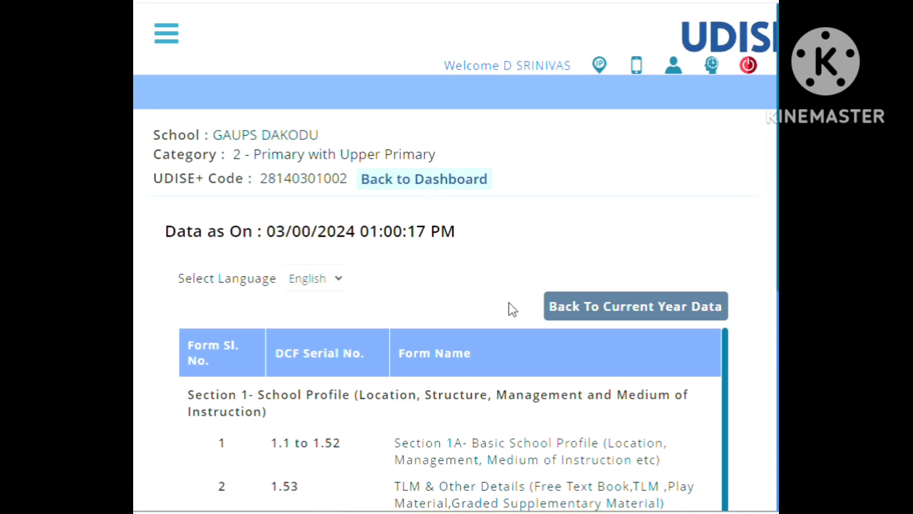
left_click(623, 311)
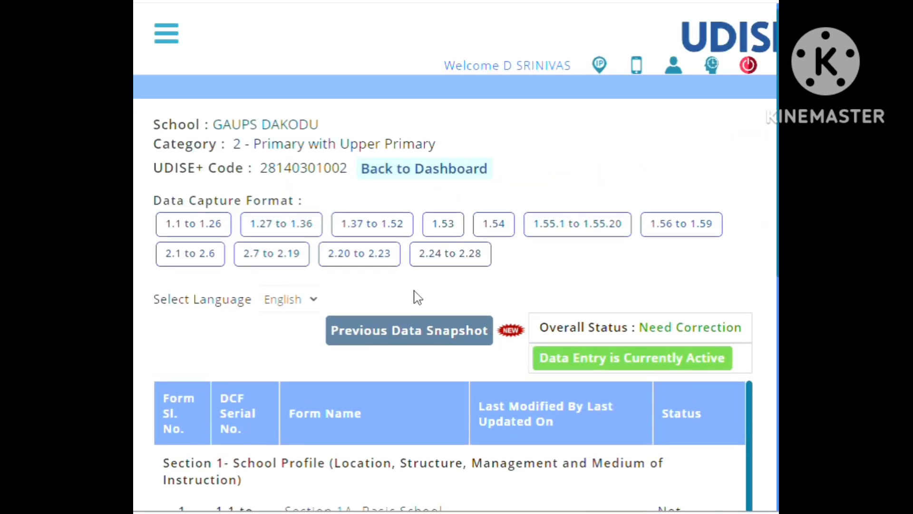
Look over the current-year form list with its completion statuses and the Previous Data Snapshot option.
scroll(501, 292, "down", 3)
scroll(450, 361, "down", 1)
scroll(424, 299, "up", 1)
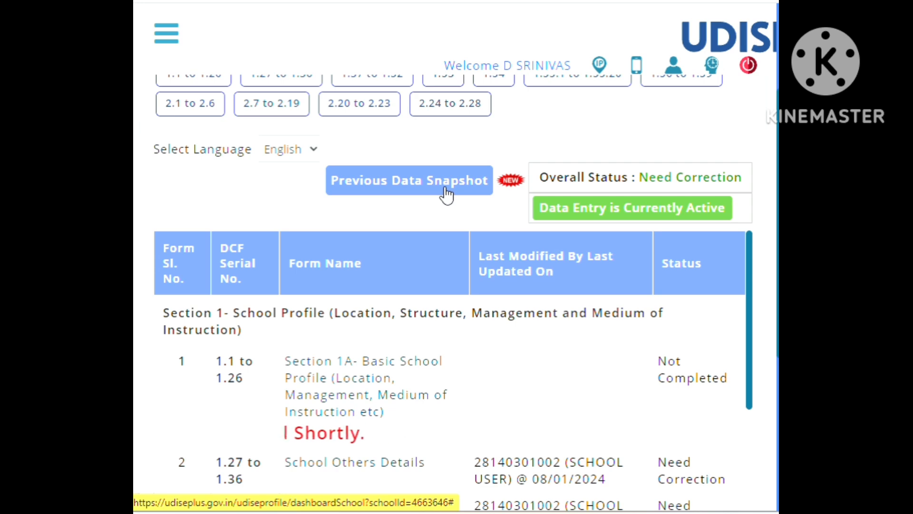
scroll(443, 194, "down", 5)
scroll(444, 198, "up", 10)
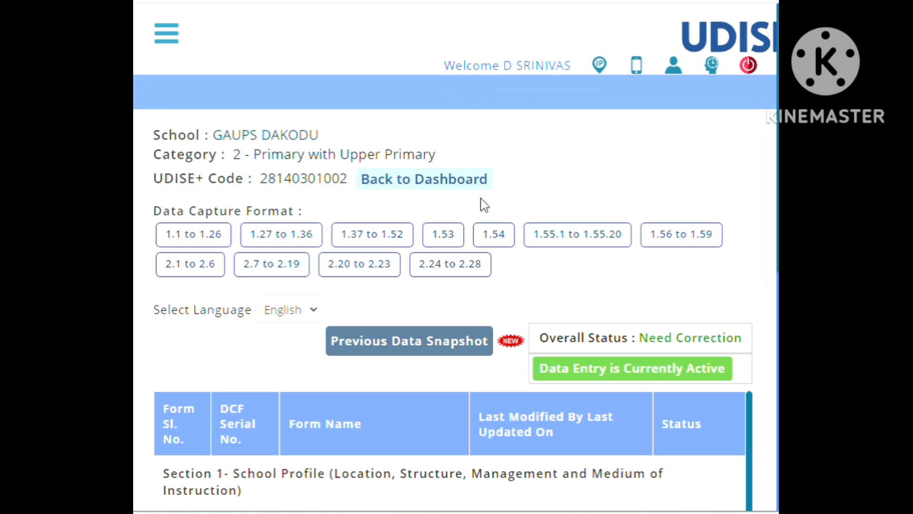
Switch to the block-level VSK Andhra Pradesh Data Verification page and review its block and management filters and Profile indicator cards.
mouse_move(617, 512)
left_click(579, 454)
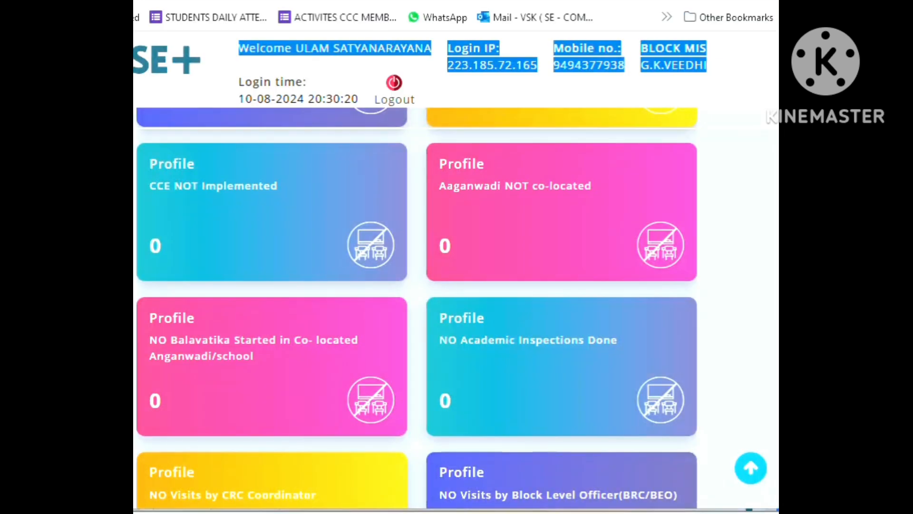
scroll(440, 308, "up", 10)
scroll(442, 313, "up", 3)
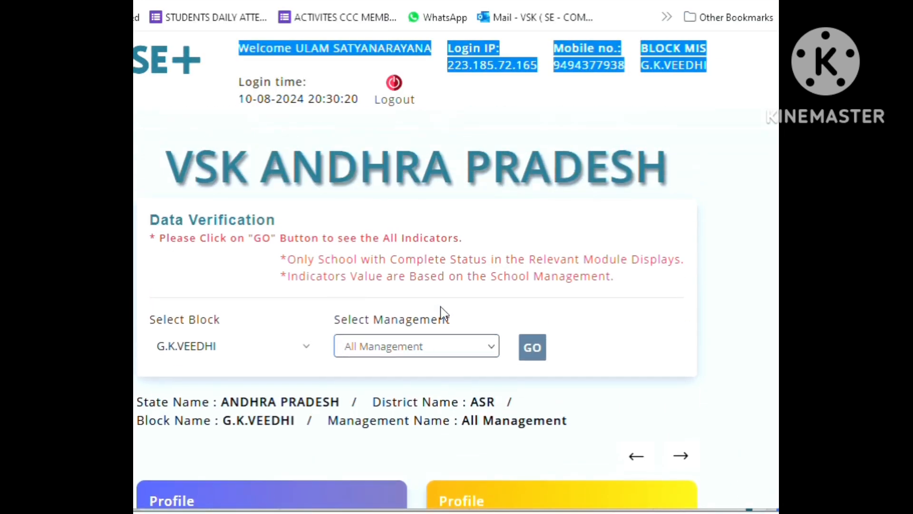
scroll(442, 313, "down", 5)
scroll(441, 308, "down", 2)
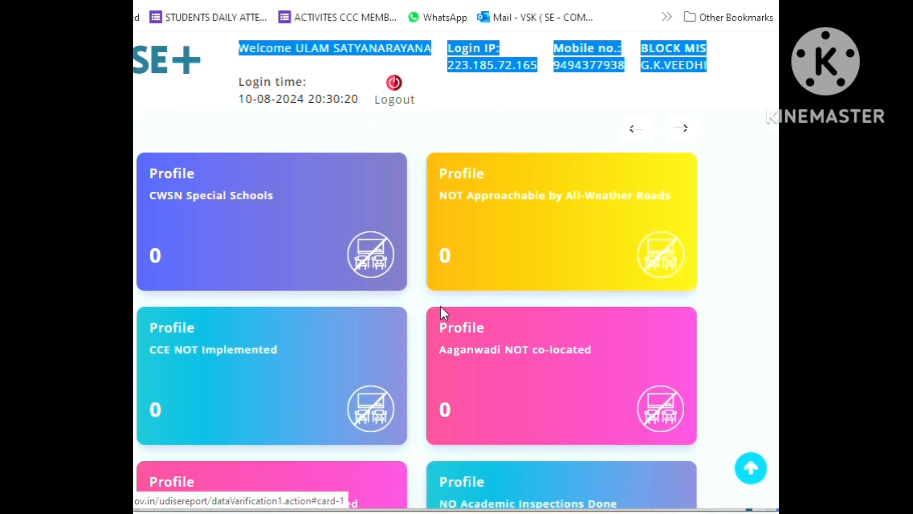
scroll(440, 309, "up", 2)
scroll(408, 286, "down", 2)
scroll(273, 391, "down", 2)
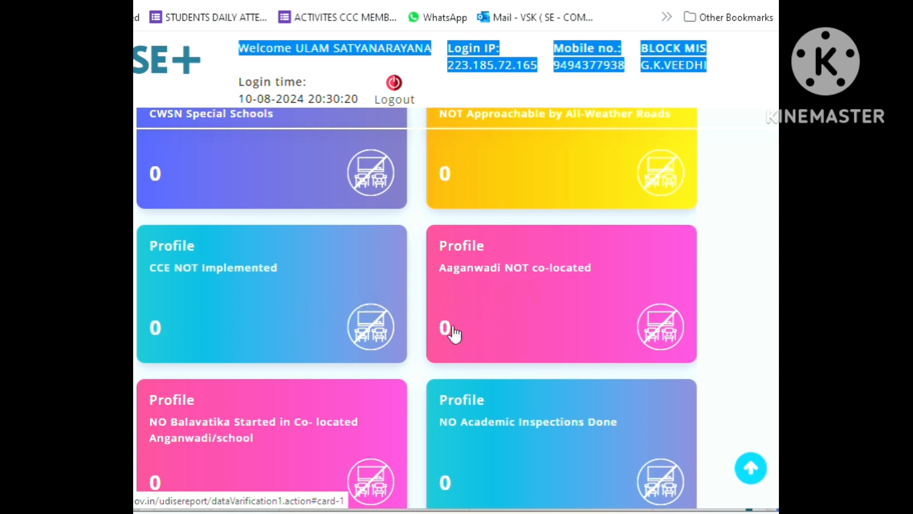
Review the Profile indicator cards from Aaganwadi NOT co-located through NO Mid-Day Meal Provided.
scroll(445, 329, "down", 3)
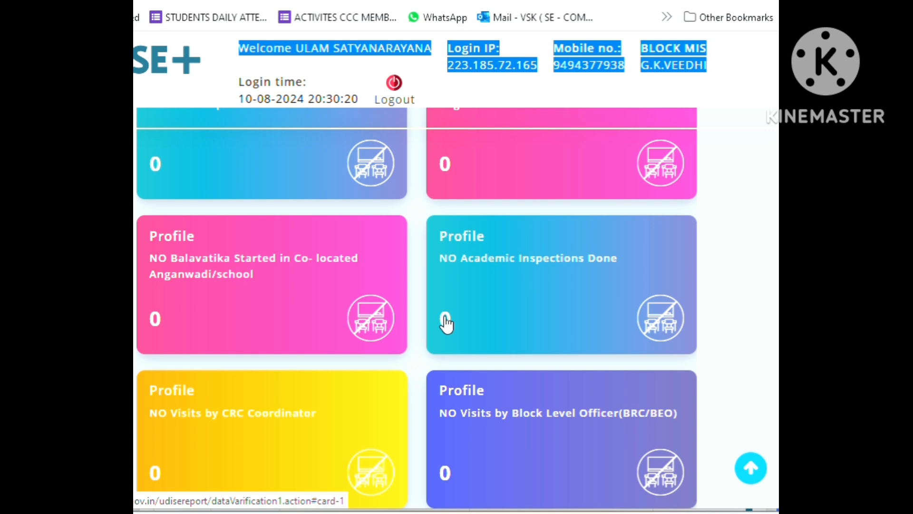
scroll(445, 323, "down", 3)
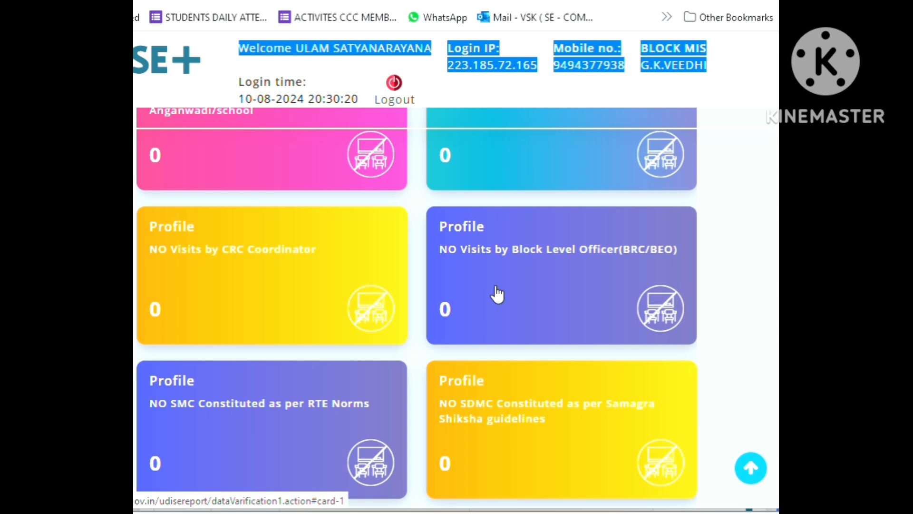
scroll(497, 294, "down", 2)
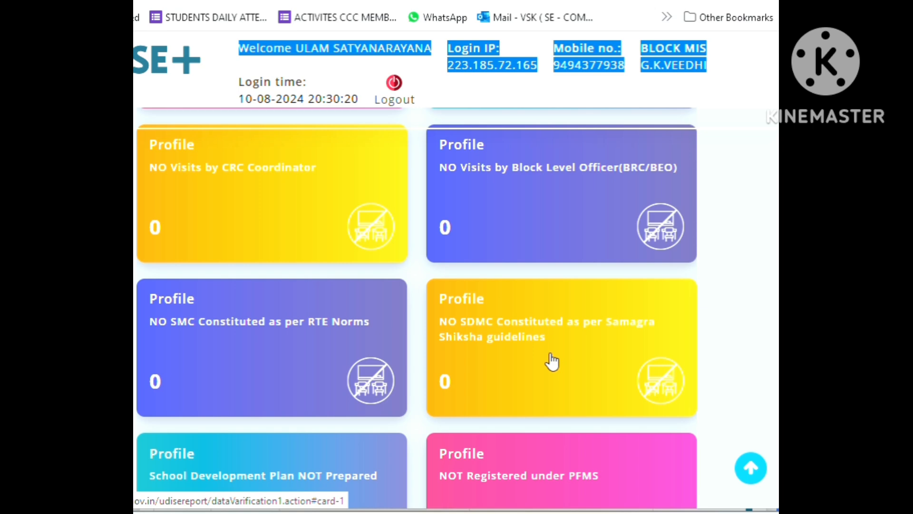
scroll(551, 361, "down", 5)
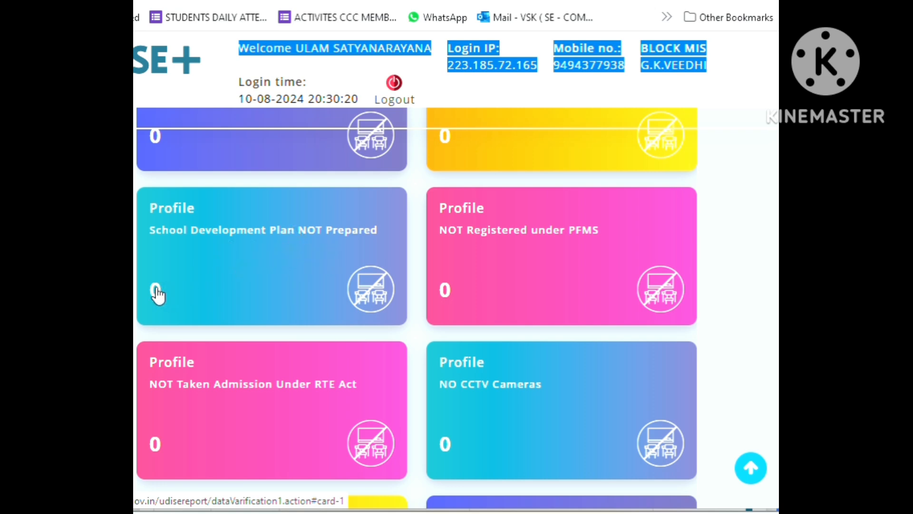
scroll(250, 295, "down", 3)
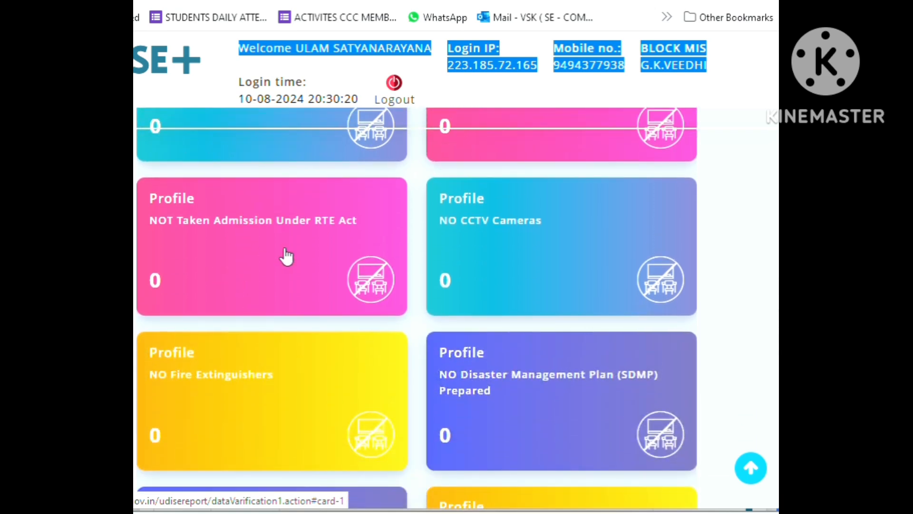
scroll(506, 268, "down", 3)
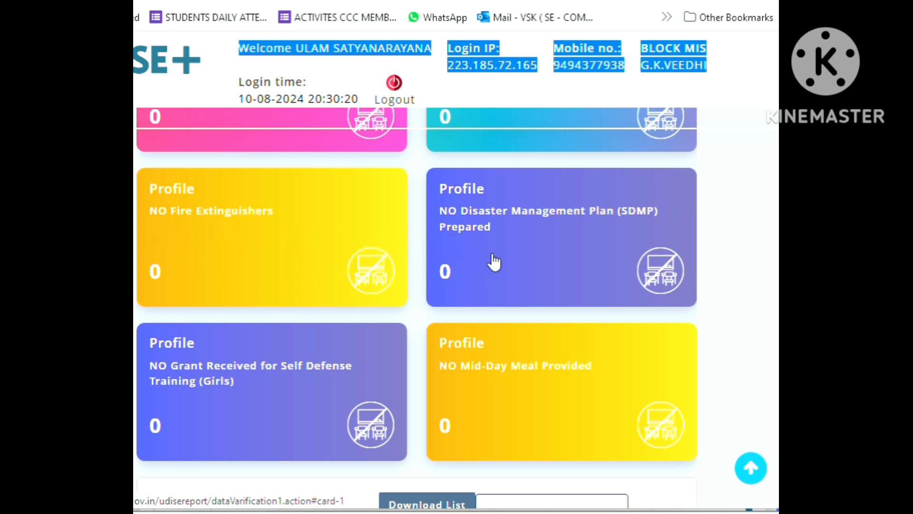
Recheck the Profile cards on CCTV, RTE admissions, School Development Plan and inspections, including the school list below the cards.
scroll(491, 262, "up", 2)
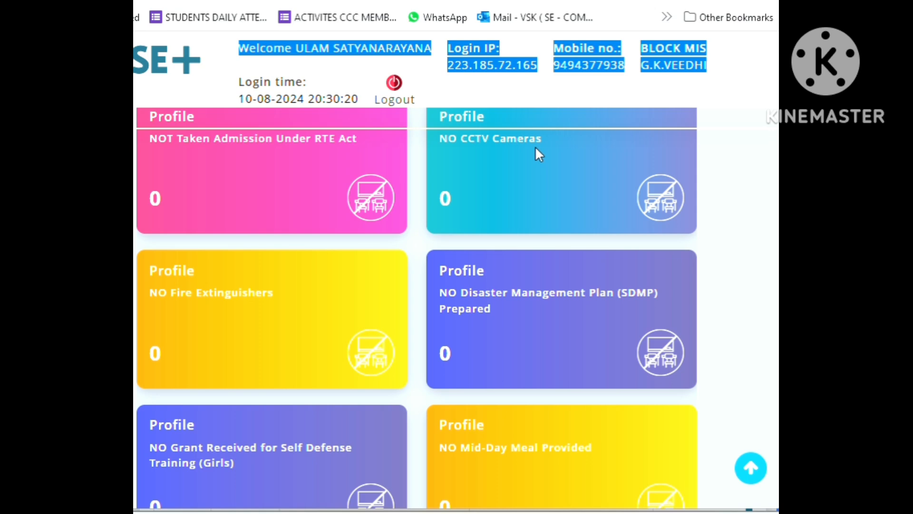
scroll(399, 233, "up", 1)
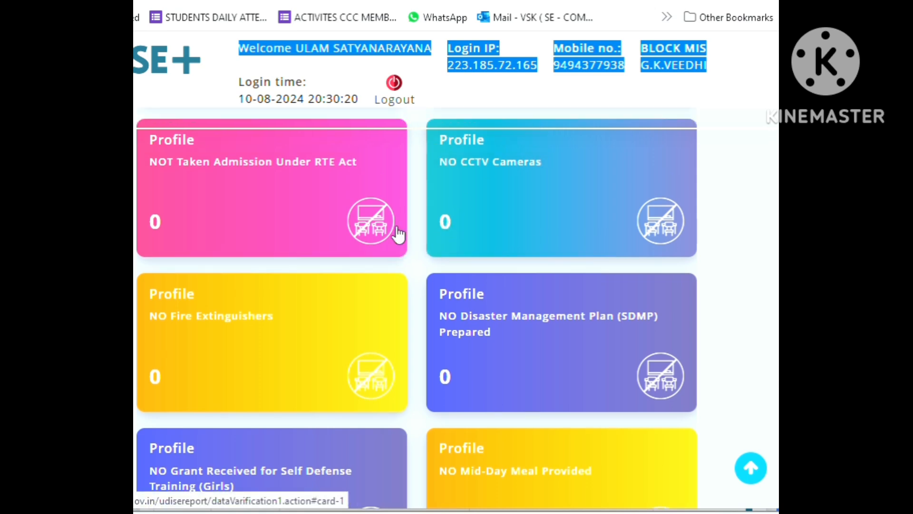
scroll(398, 233, "up", 3)
scroll(247, 259, "up", 2)
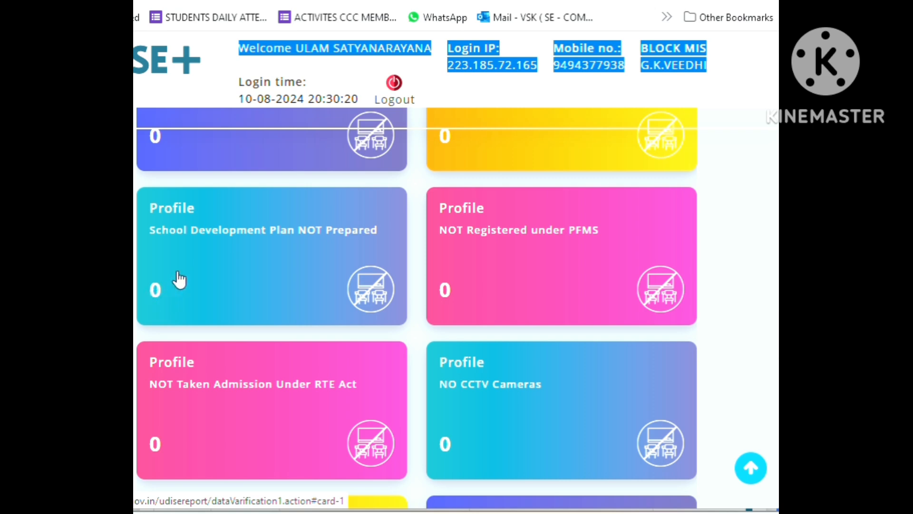
scroll(251, 284, "down", 10)
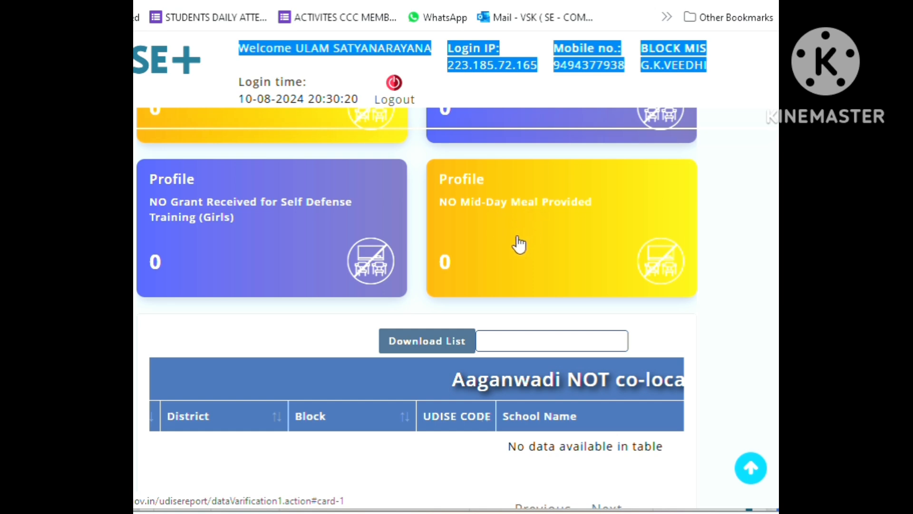
scroll(487, 268, "up", 20)
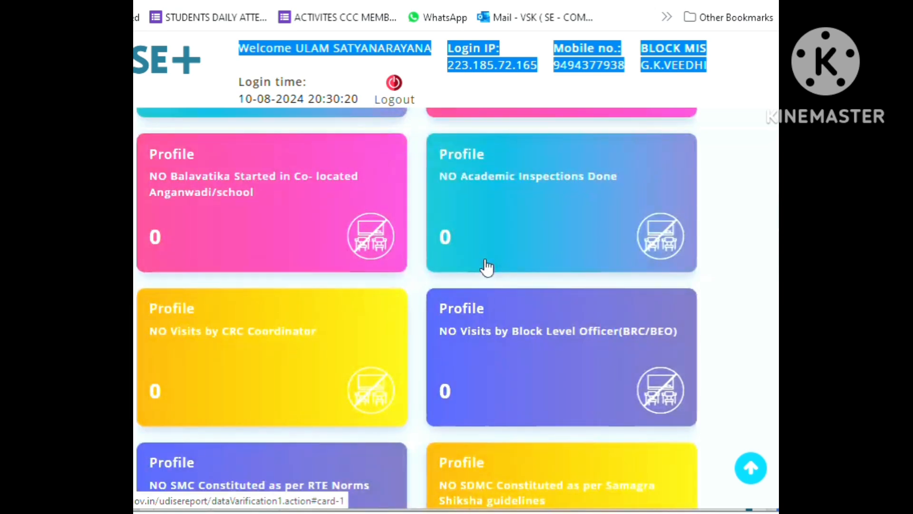
scroll(487, 268, "up", 5)
scroll(522, 273, "down", 7)
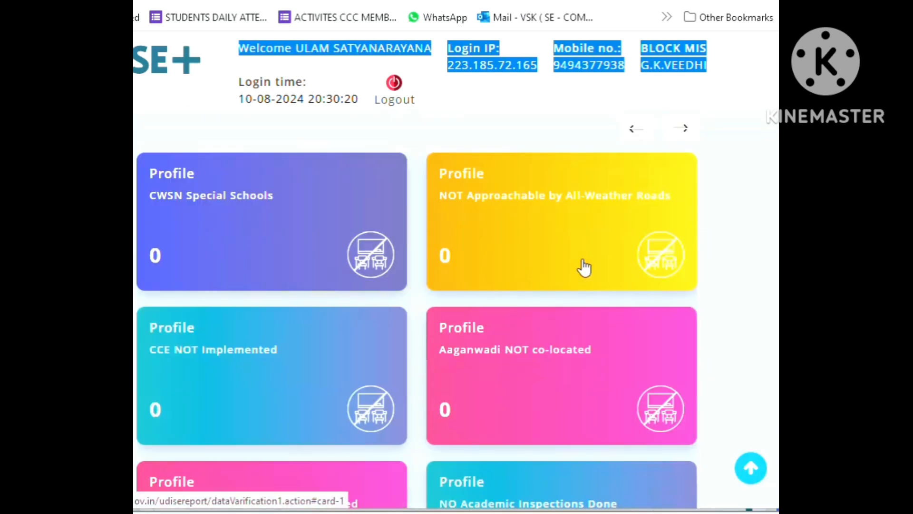
Advance to the Facility indicators and review the cards from NO Classroom through Toilets more than Classrooms.
scroll(584, 265, "up", 2)
left_click(682, 214)
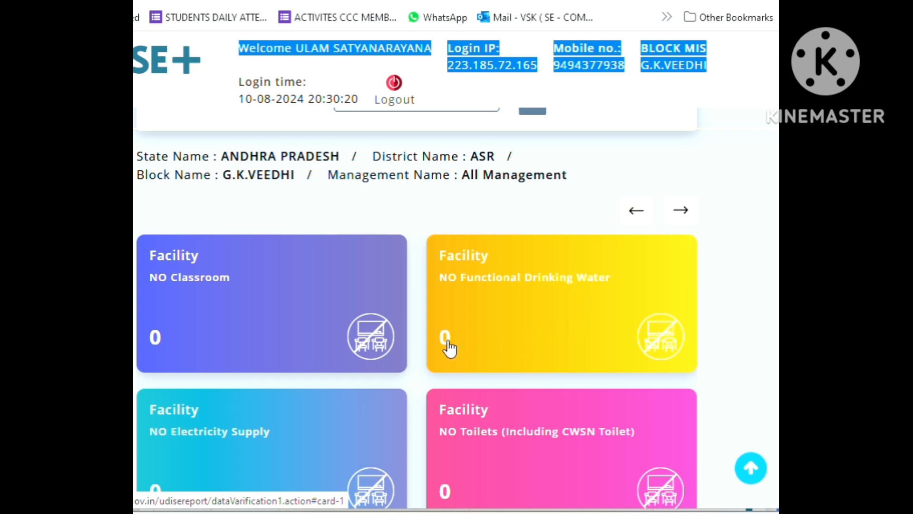
scroll(301, 408, "down", 3)
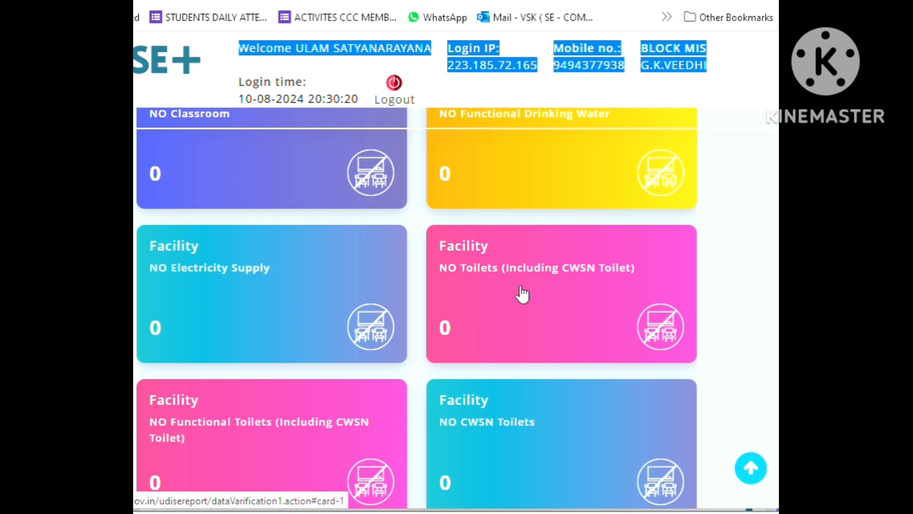
scroll(523, 294, "down", 3)
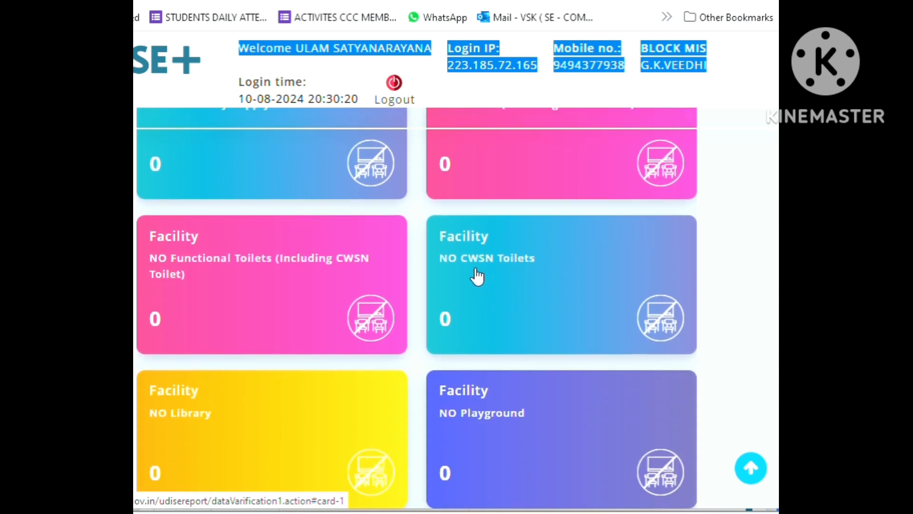
scroll(211, 304, "down", 5)
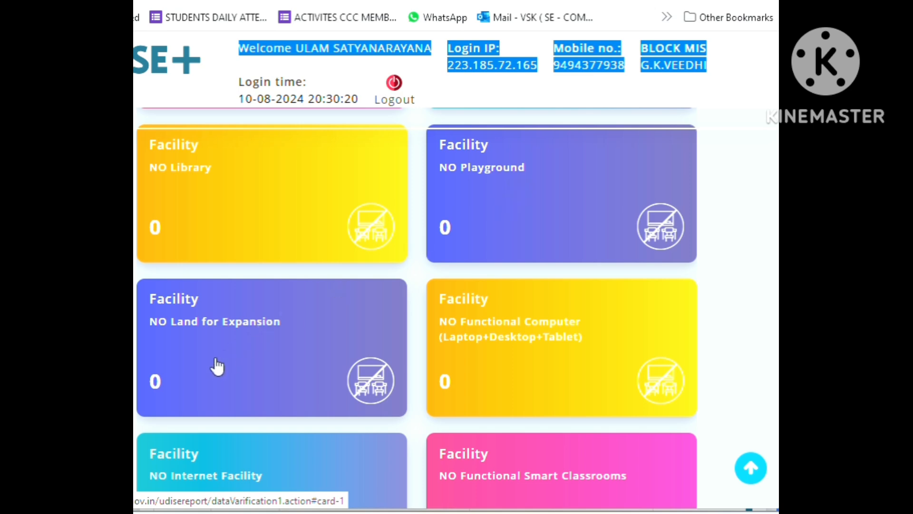
scroll(218, 366, "down", 10)
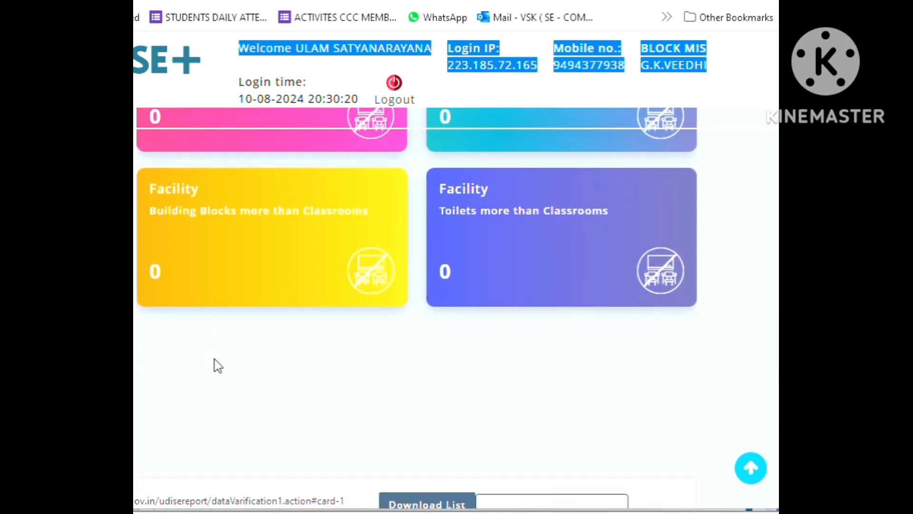
Advance to the Teacher indicators and review the cards on teacher numbers and teacher age groups.
scroll(217, 366, "up", 10)
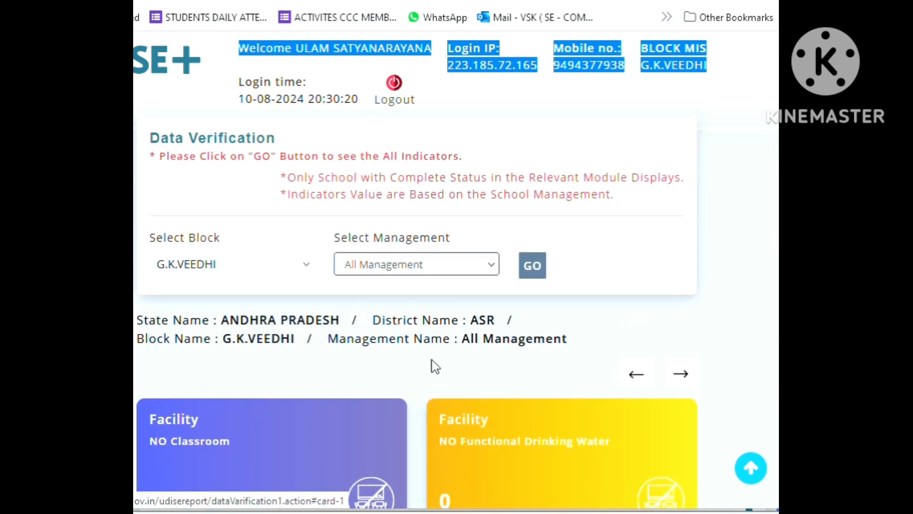
left_click(681, 374)
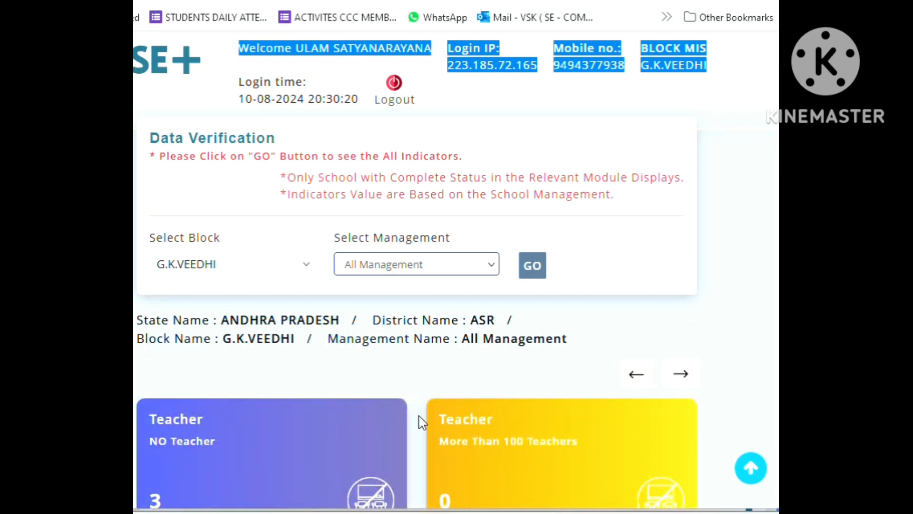
scroll(422, 422, "down", 4)
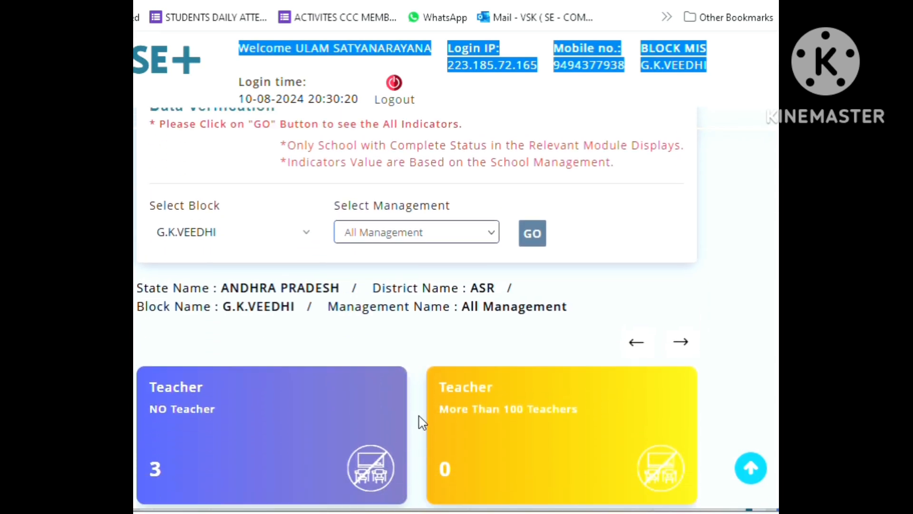
scroll(423, 422, "down", 4)
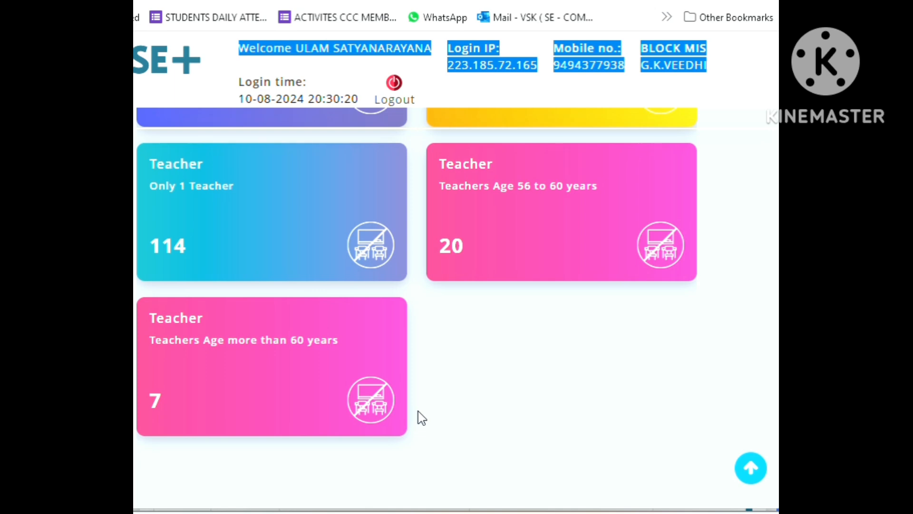
Go back to the Facility indicators and look again at the classroom, drinking water, electricity and toilet cards.
scroll(423, 419, "up", 8)
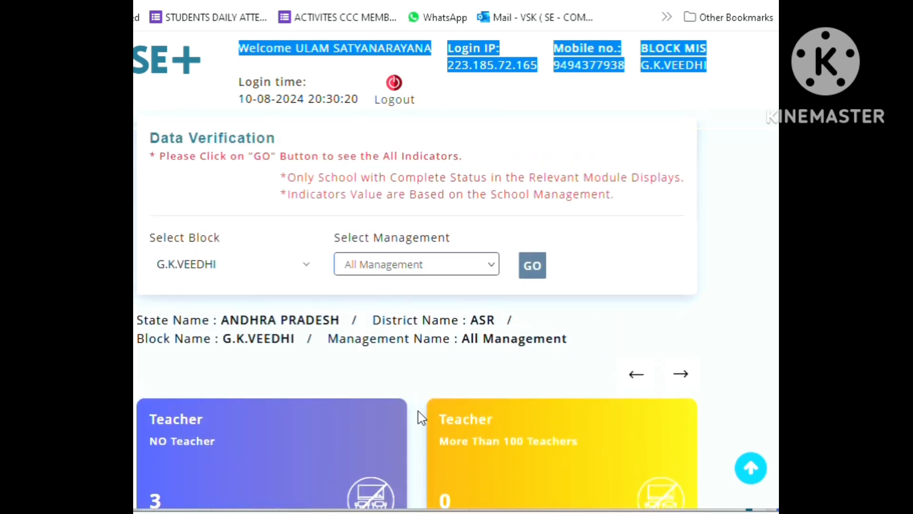
left_click(625, 381)
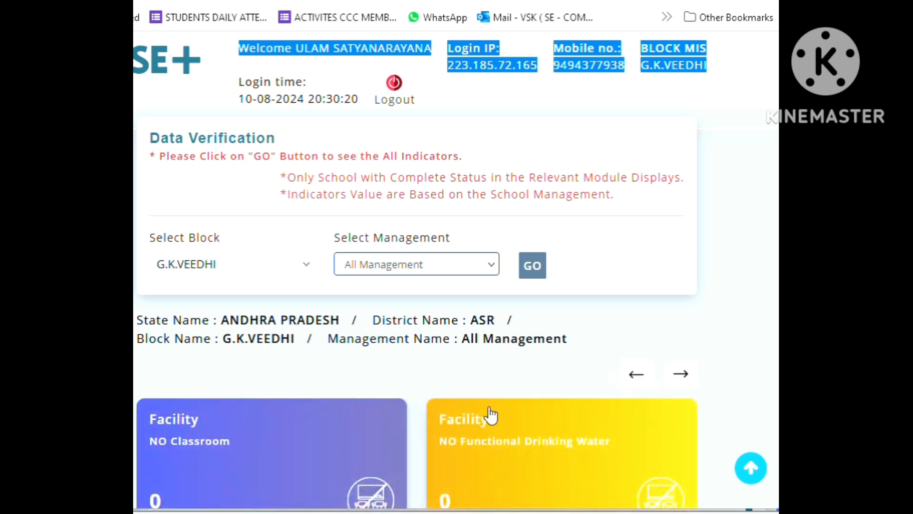
scroll(418, 401, "down", 6)
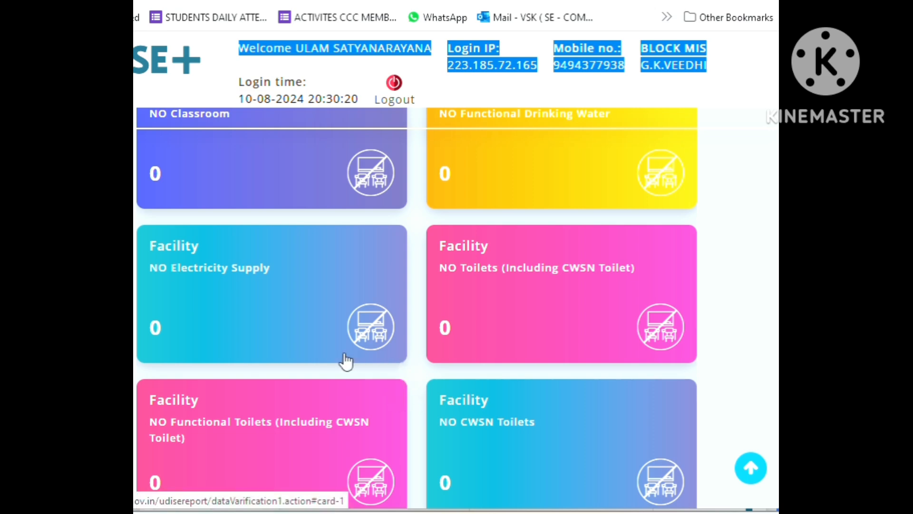
scroll(387, 331, "up", 3)
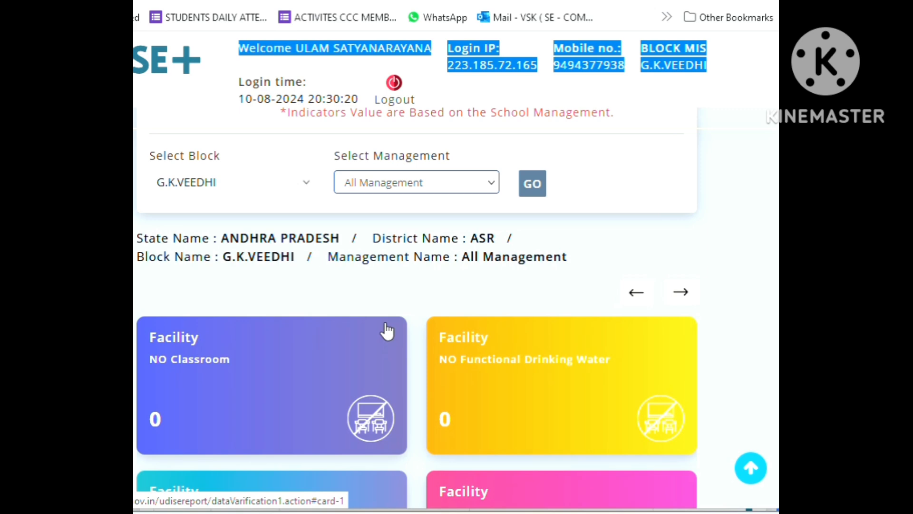
scroll(386, 331, "down", 3)
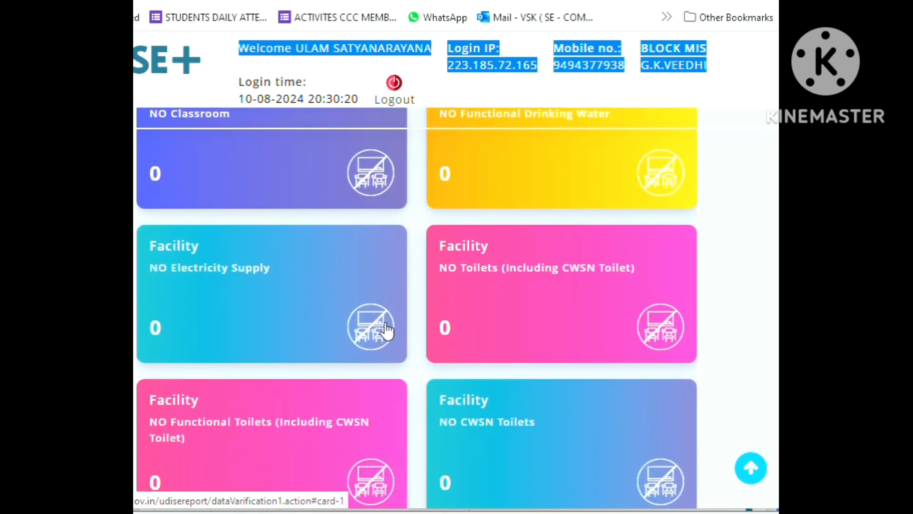